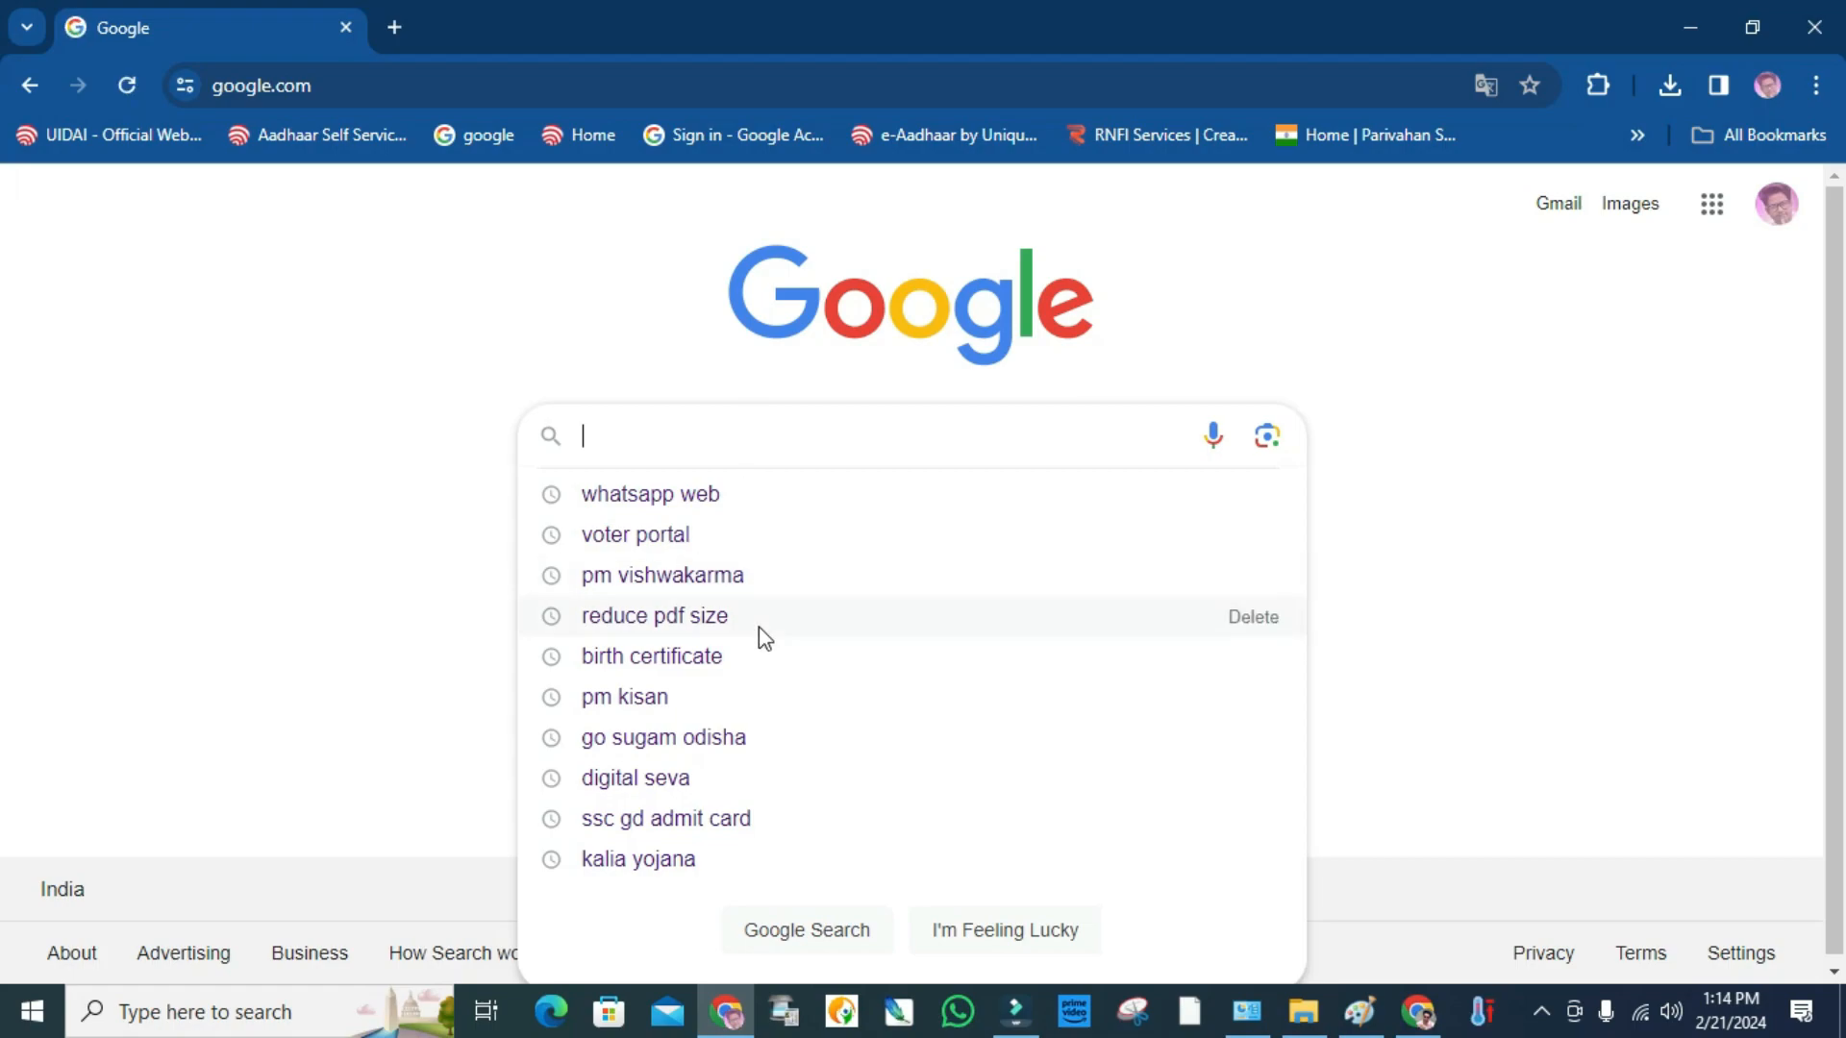
# Pick the 'go sugam odisha' suggestion to load Google results for the Go Sugam portal
pyautogui.click(685, 740)
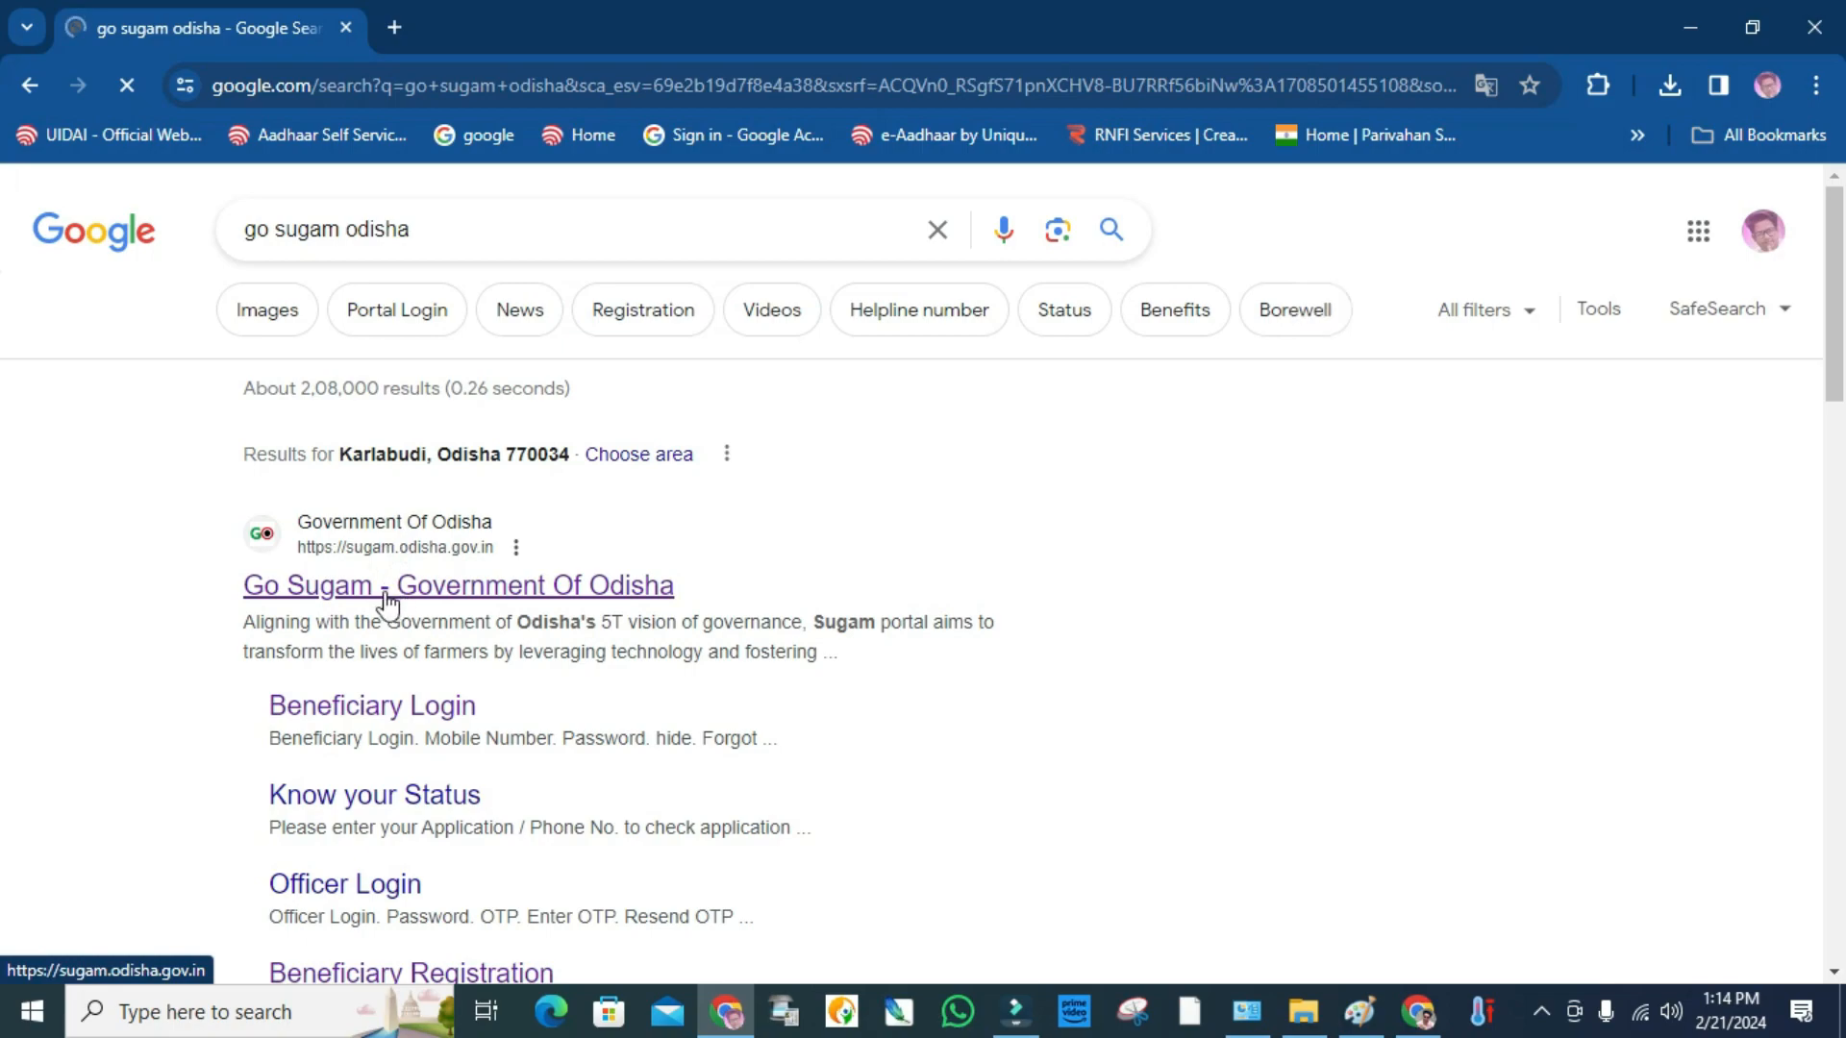
# Open the GO SUGAM portal and its Animal Husbandry (ପଶୁପାଳନ) schemes section
pyautogui.click(549, 590)
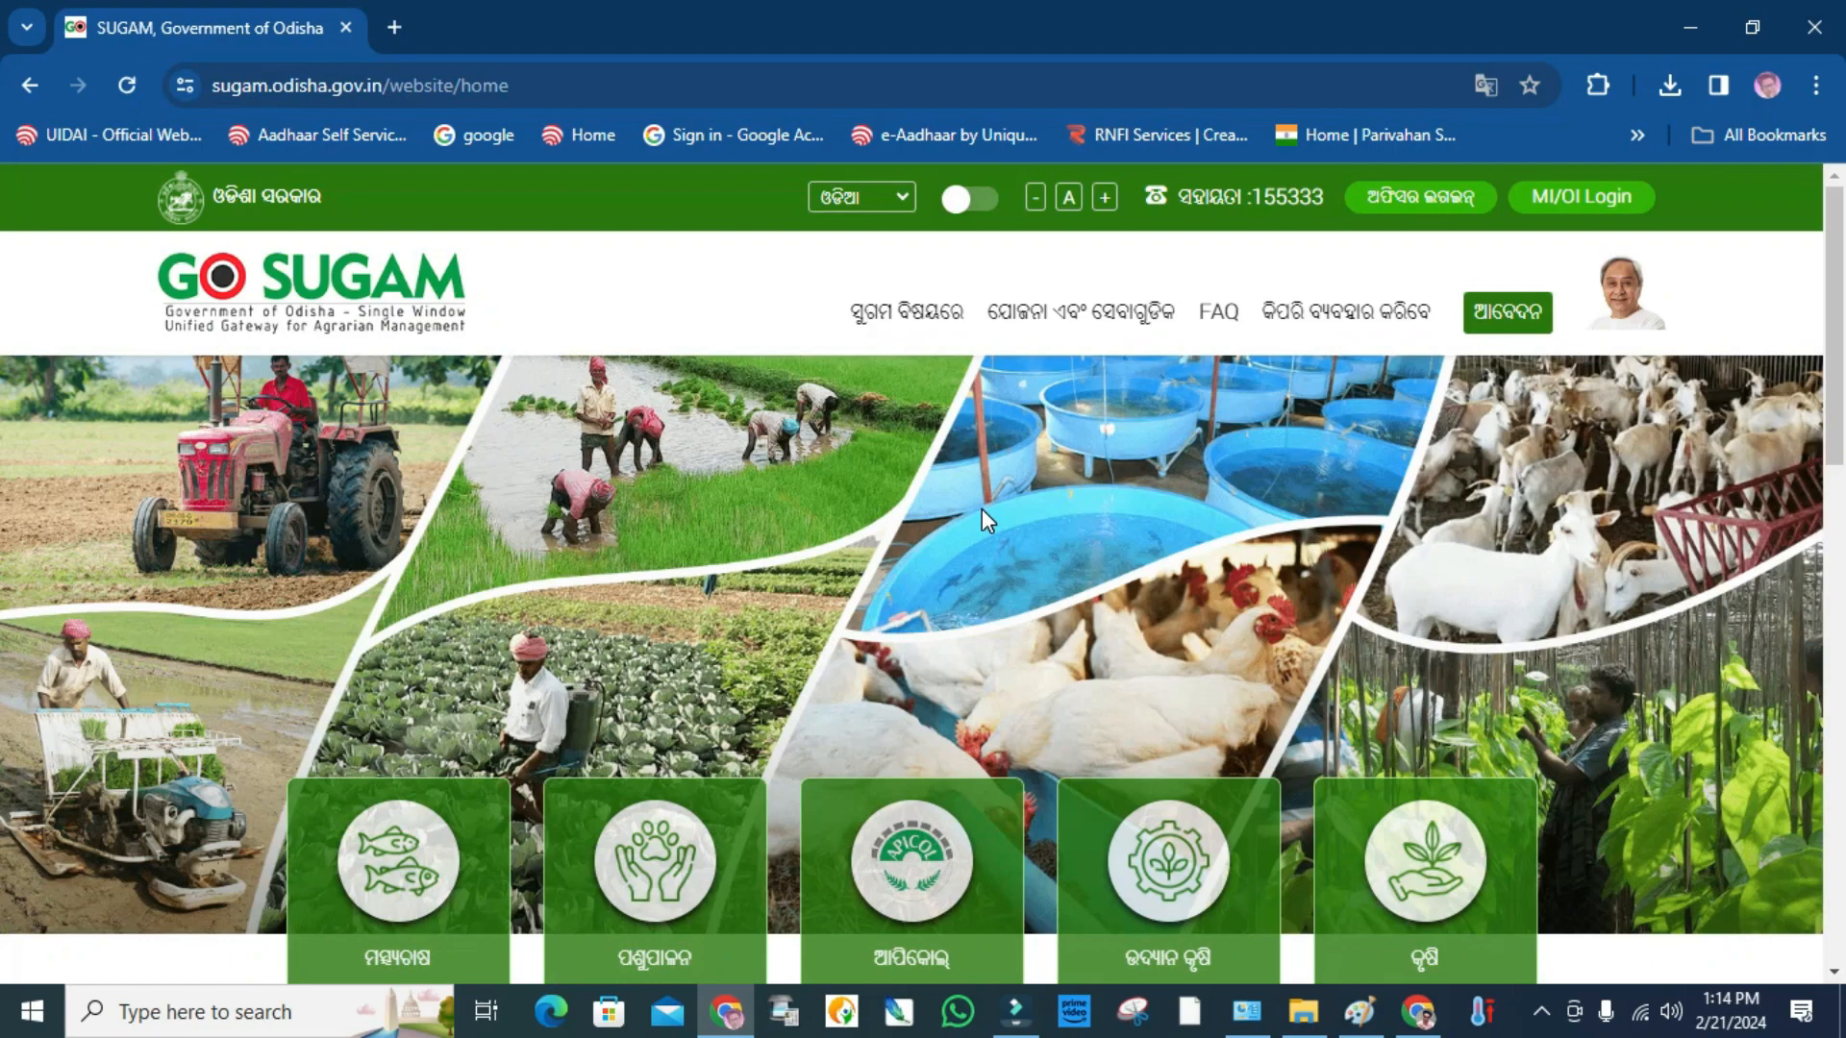
pyautogui.scroll(-1, 1129, 538)
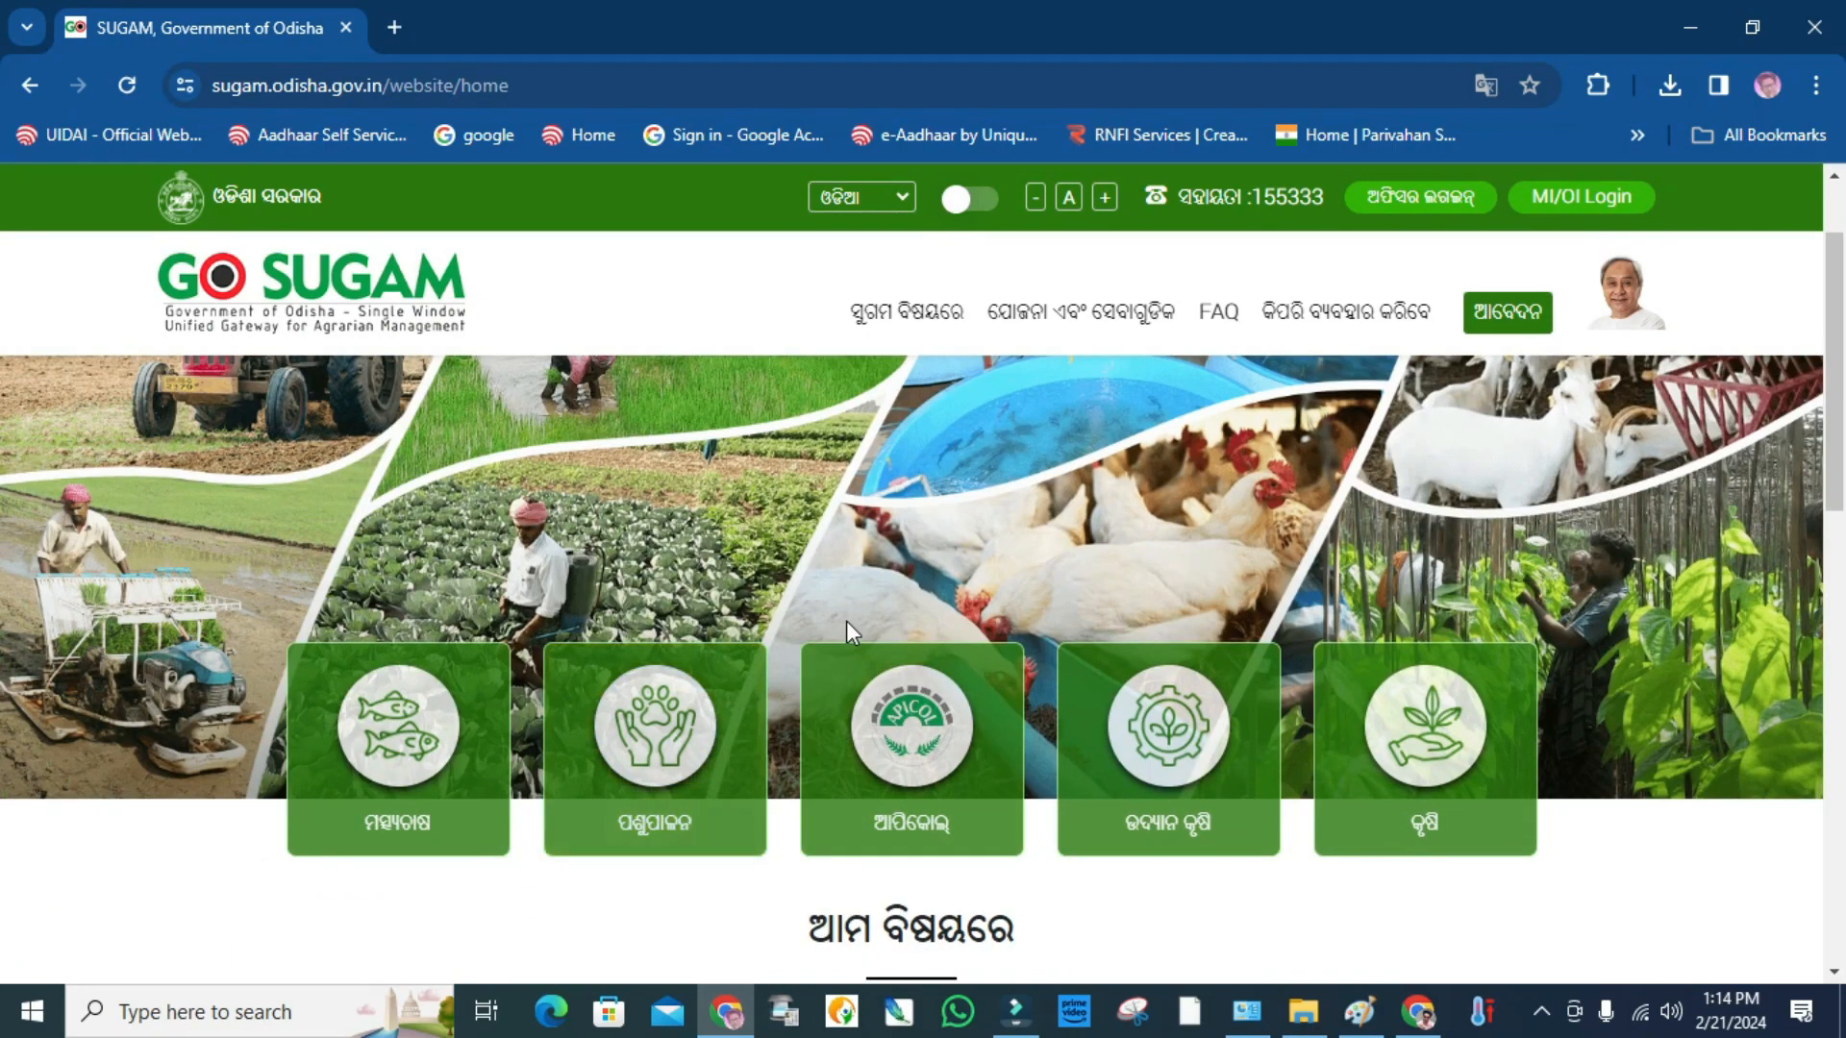
pyautogui.scroll(-1, 596, 750)
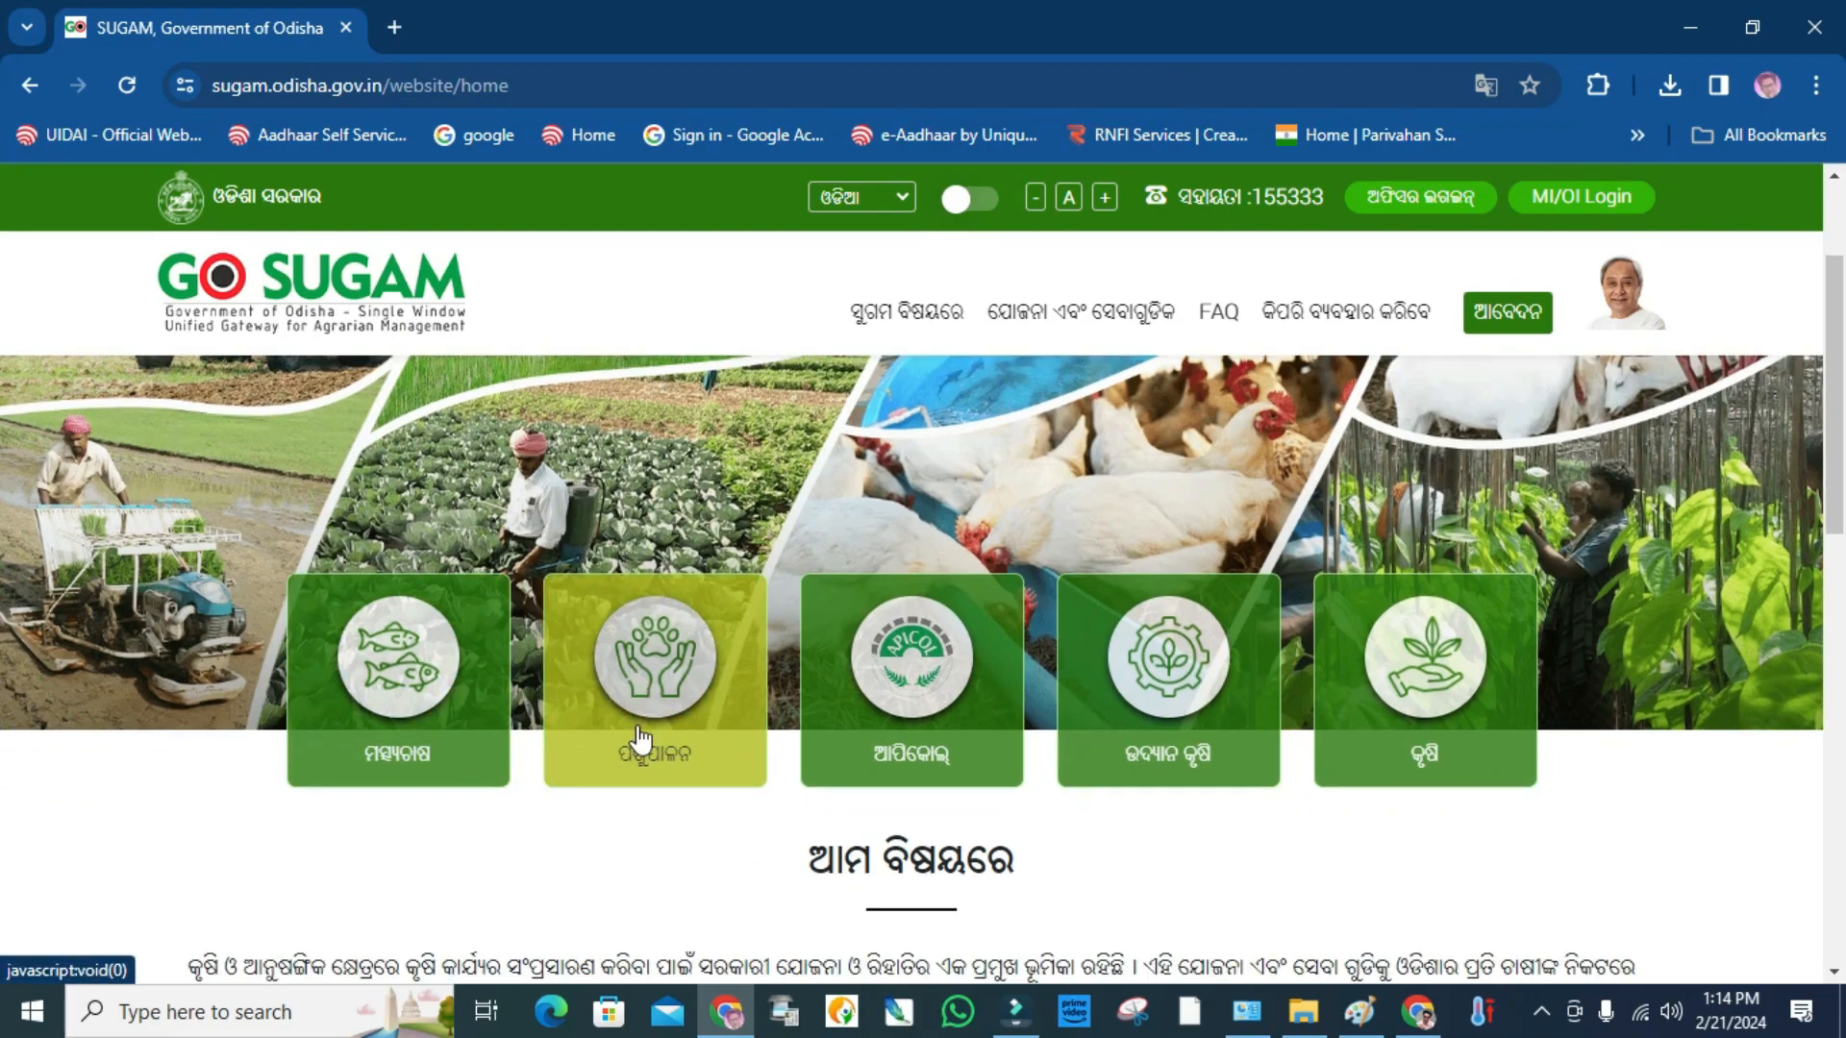
pyautogui.click(645, 687)
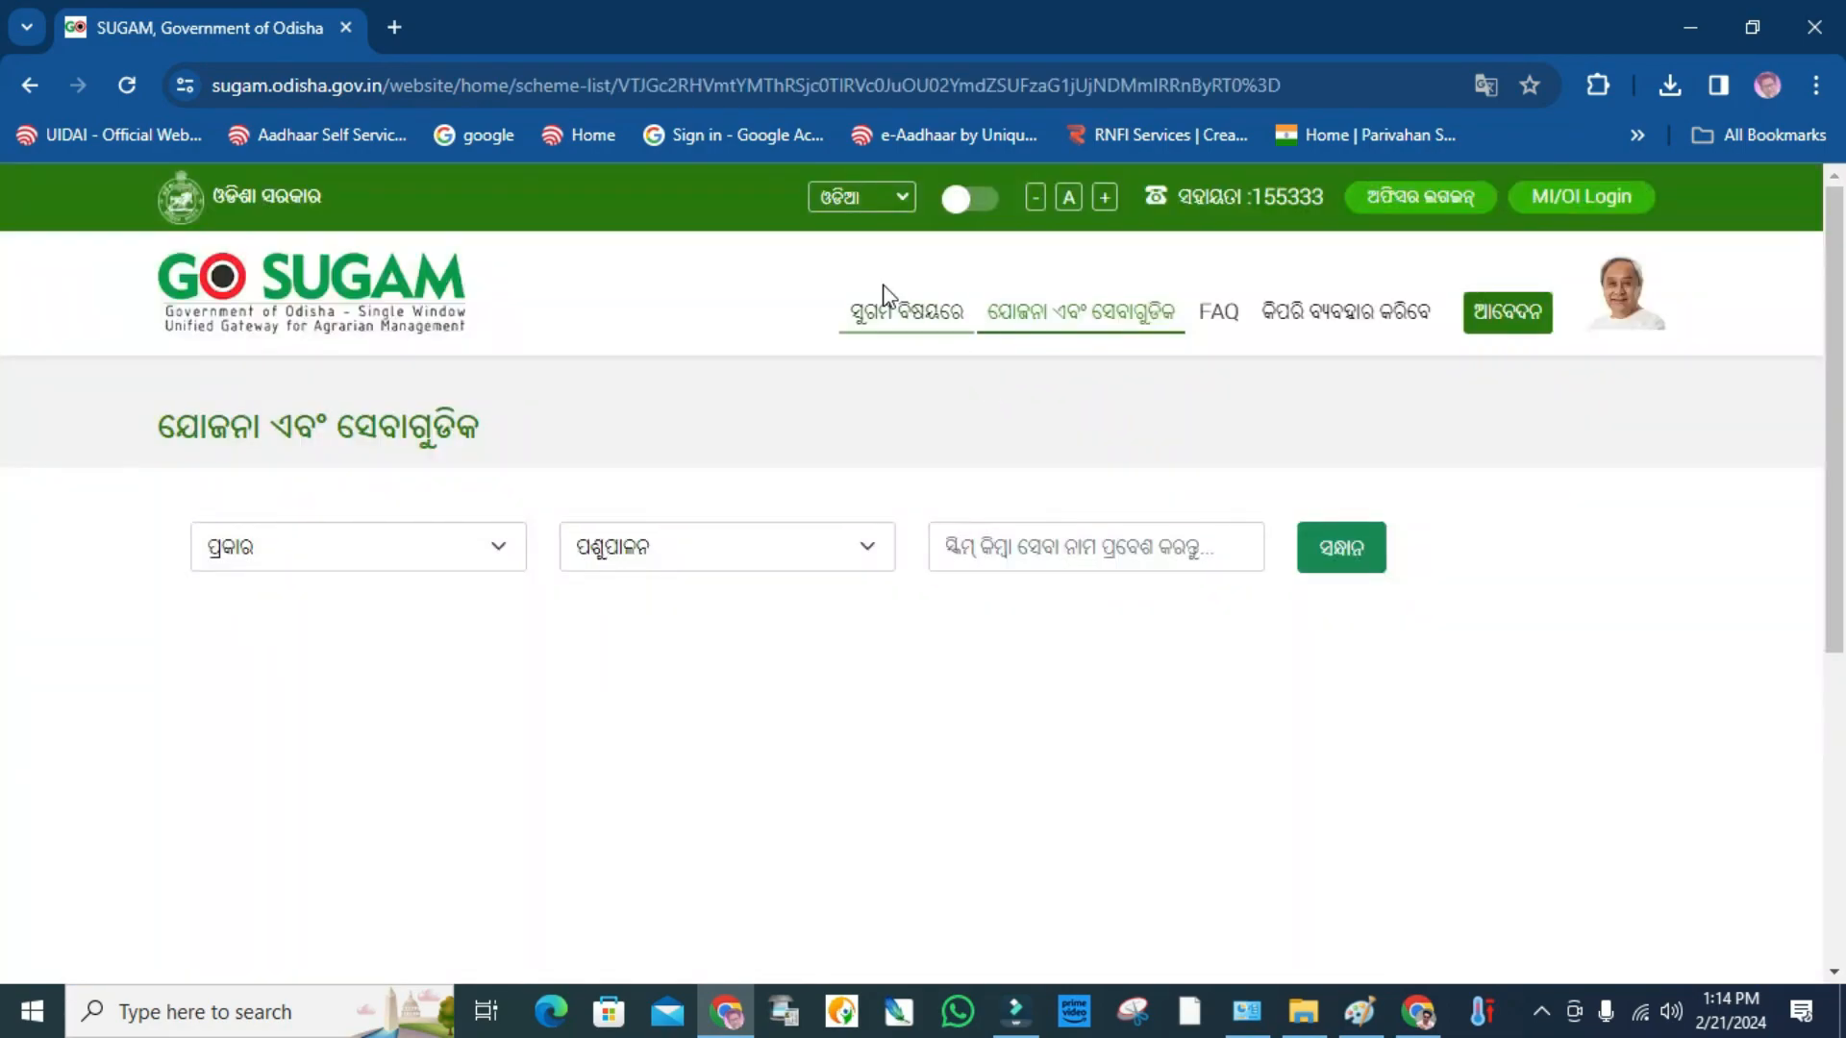
# Search the schemes in English and scroll to Small Scale Goat Farming(10+1)
pyautogui.click(875, 196)
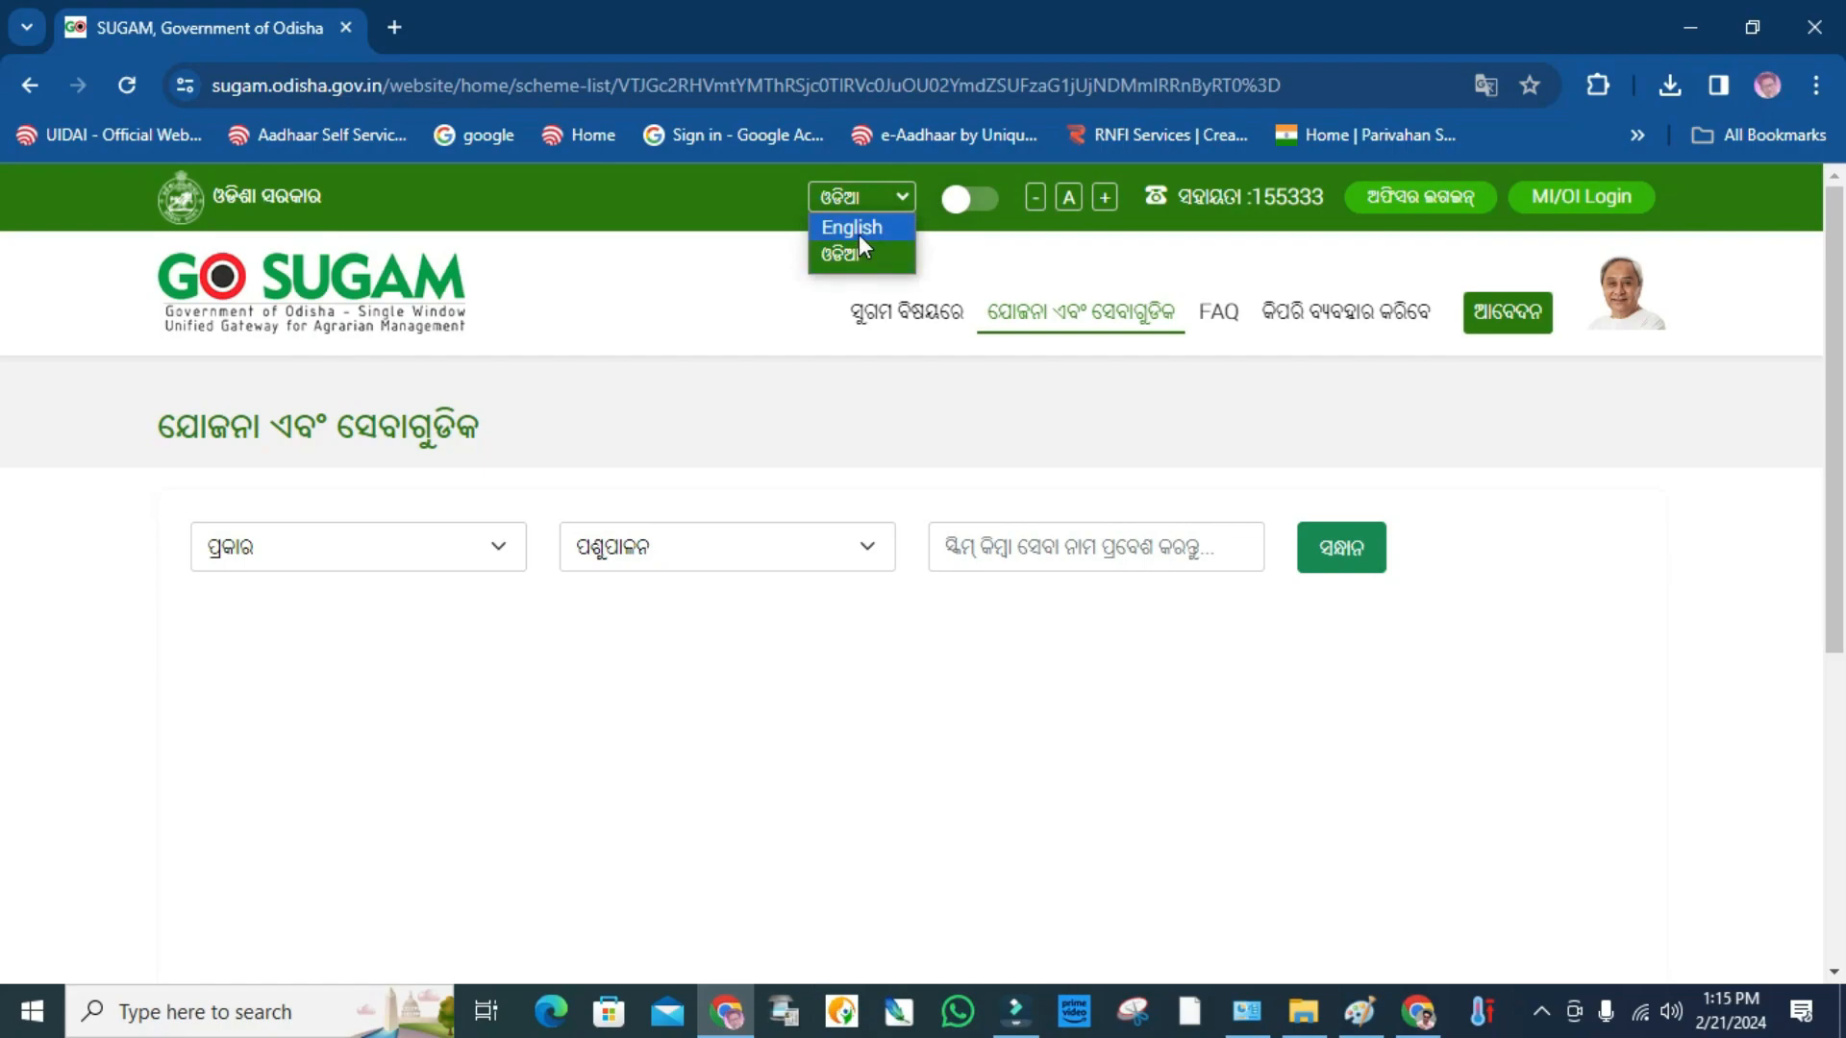
pyautogui.click(852, 235)
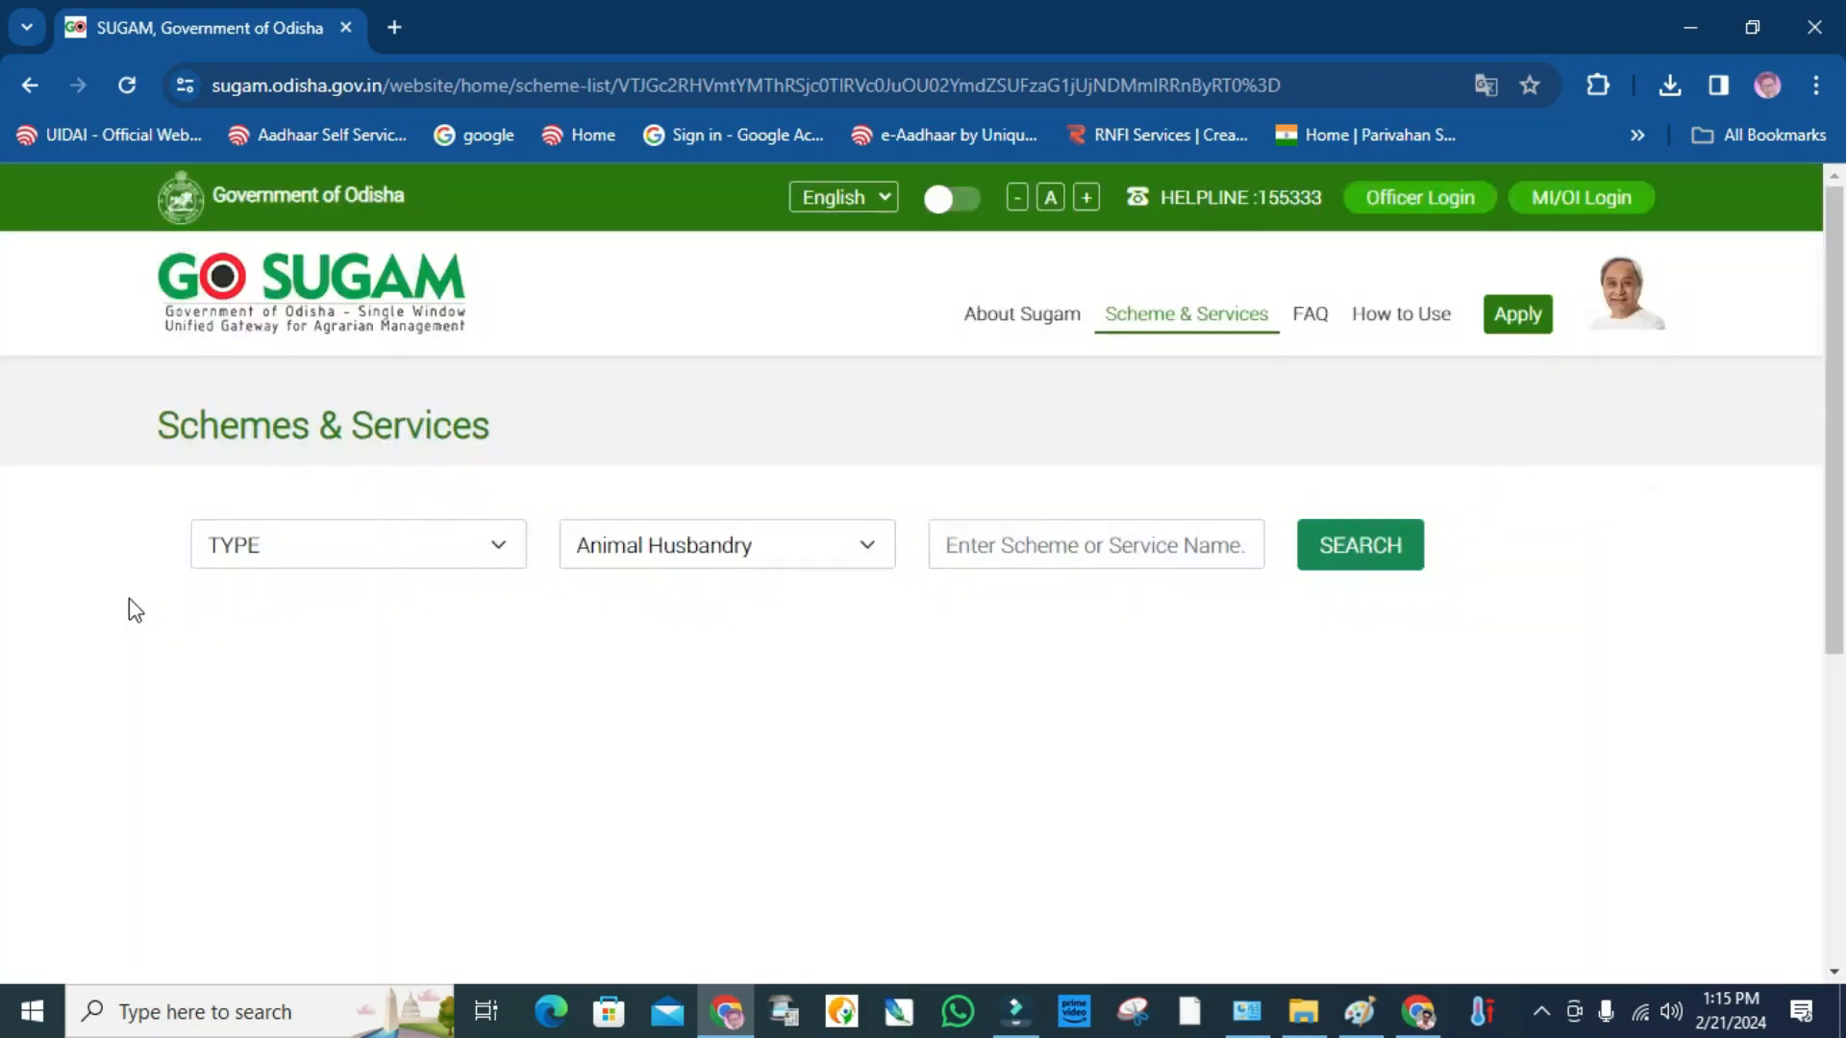
pyautogui.click(1361, 545)
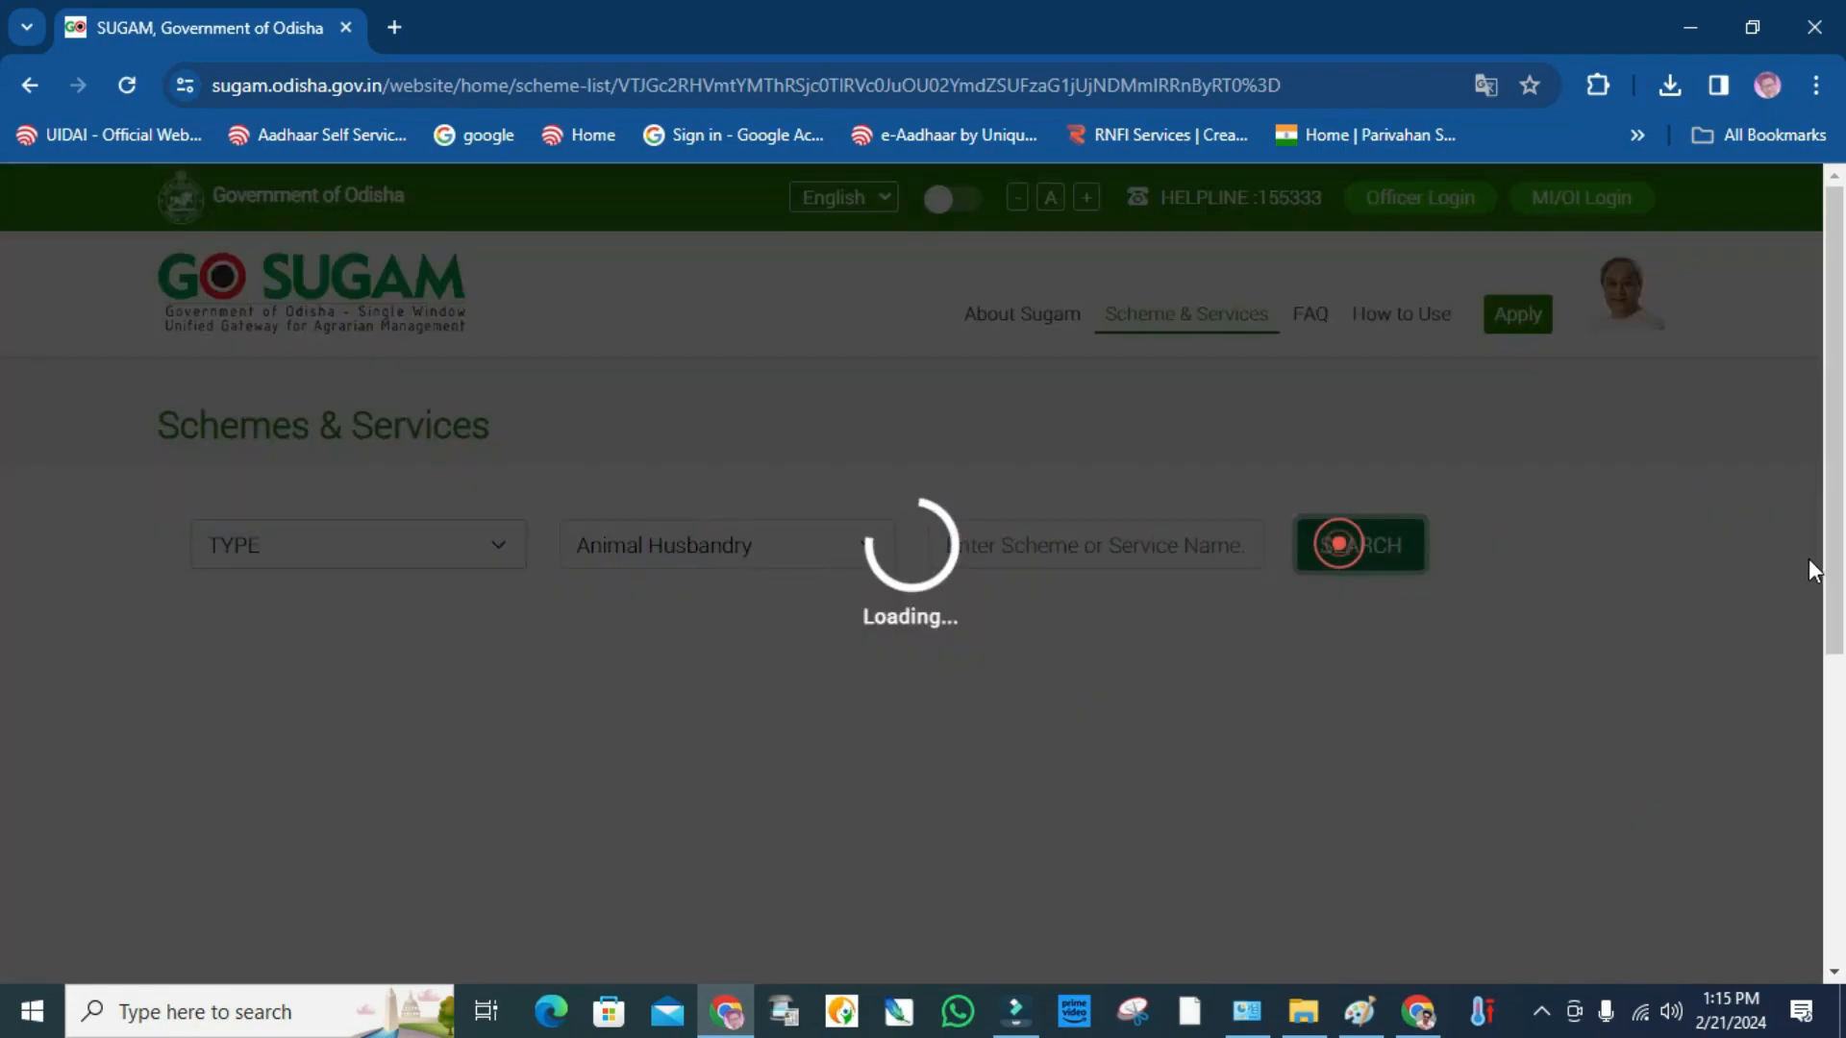
pyautogui.scroll(-8, 618, 816)
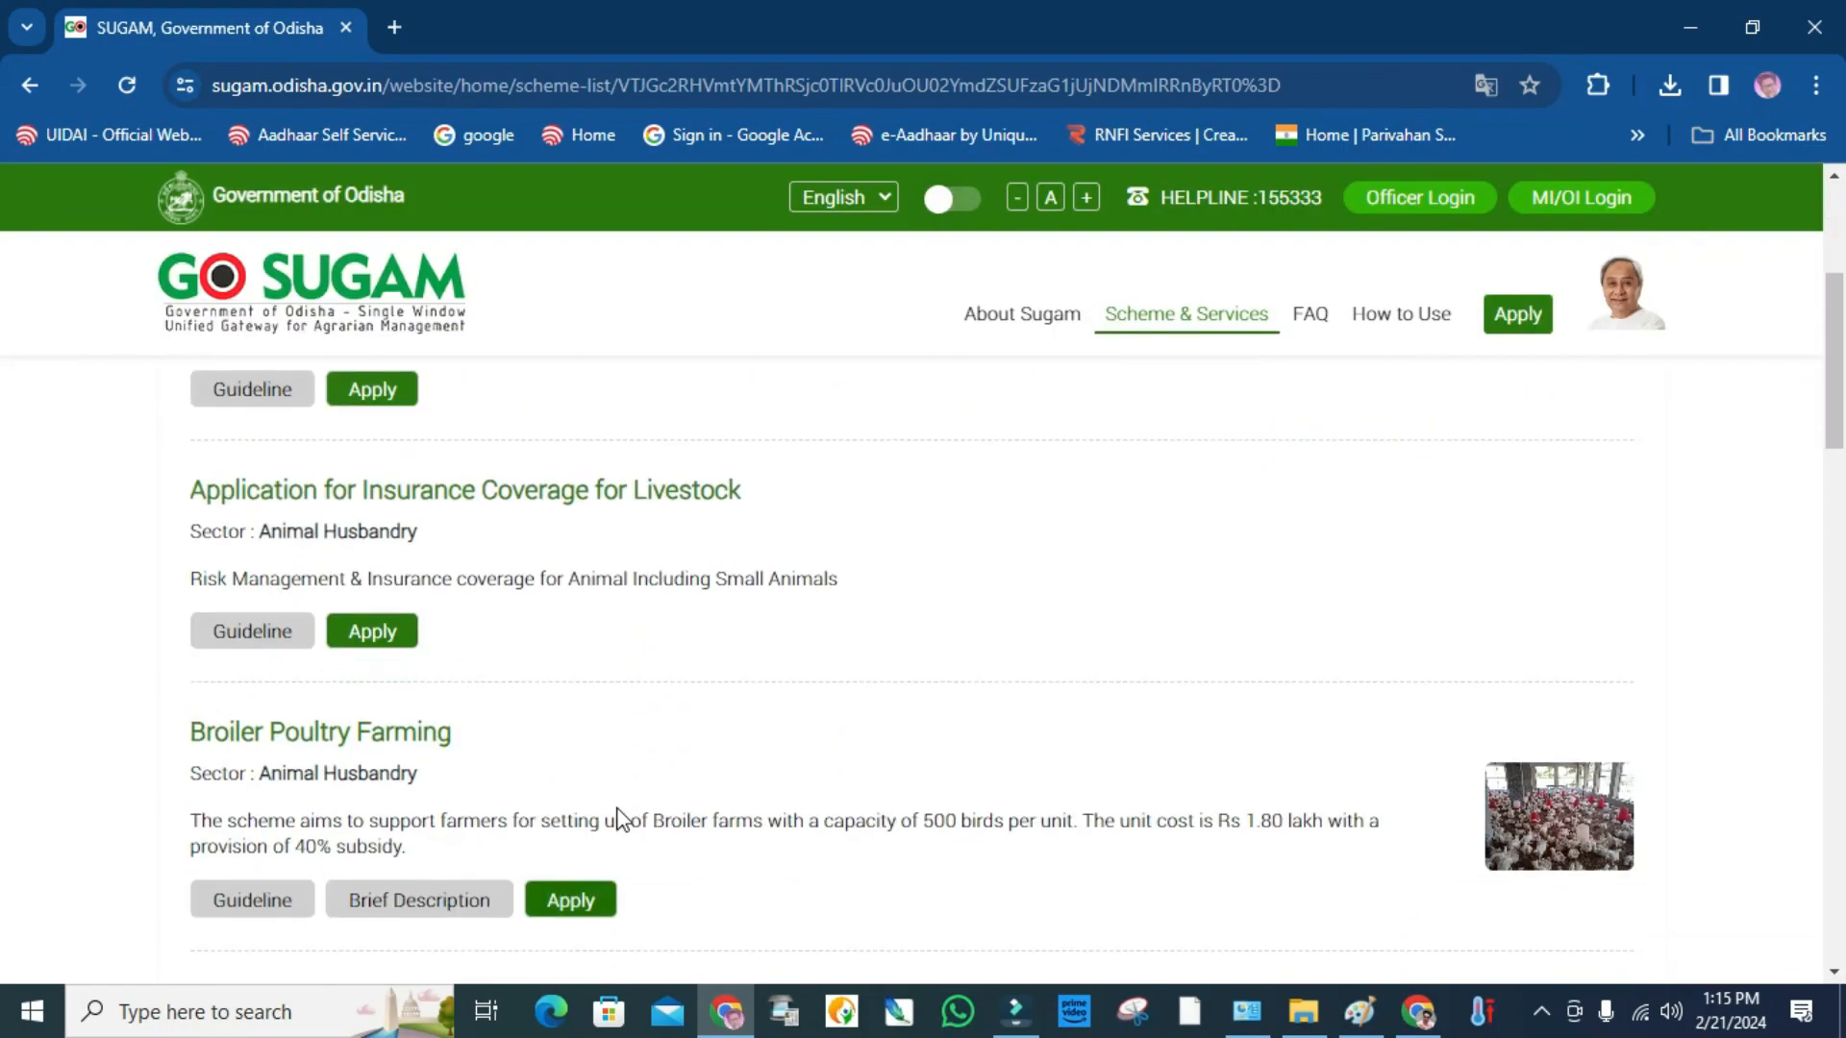
pyautogui.scroll(-12, 618, 816)
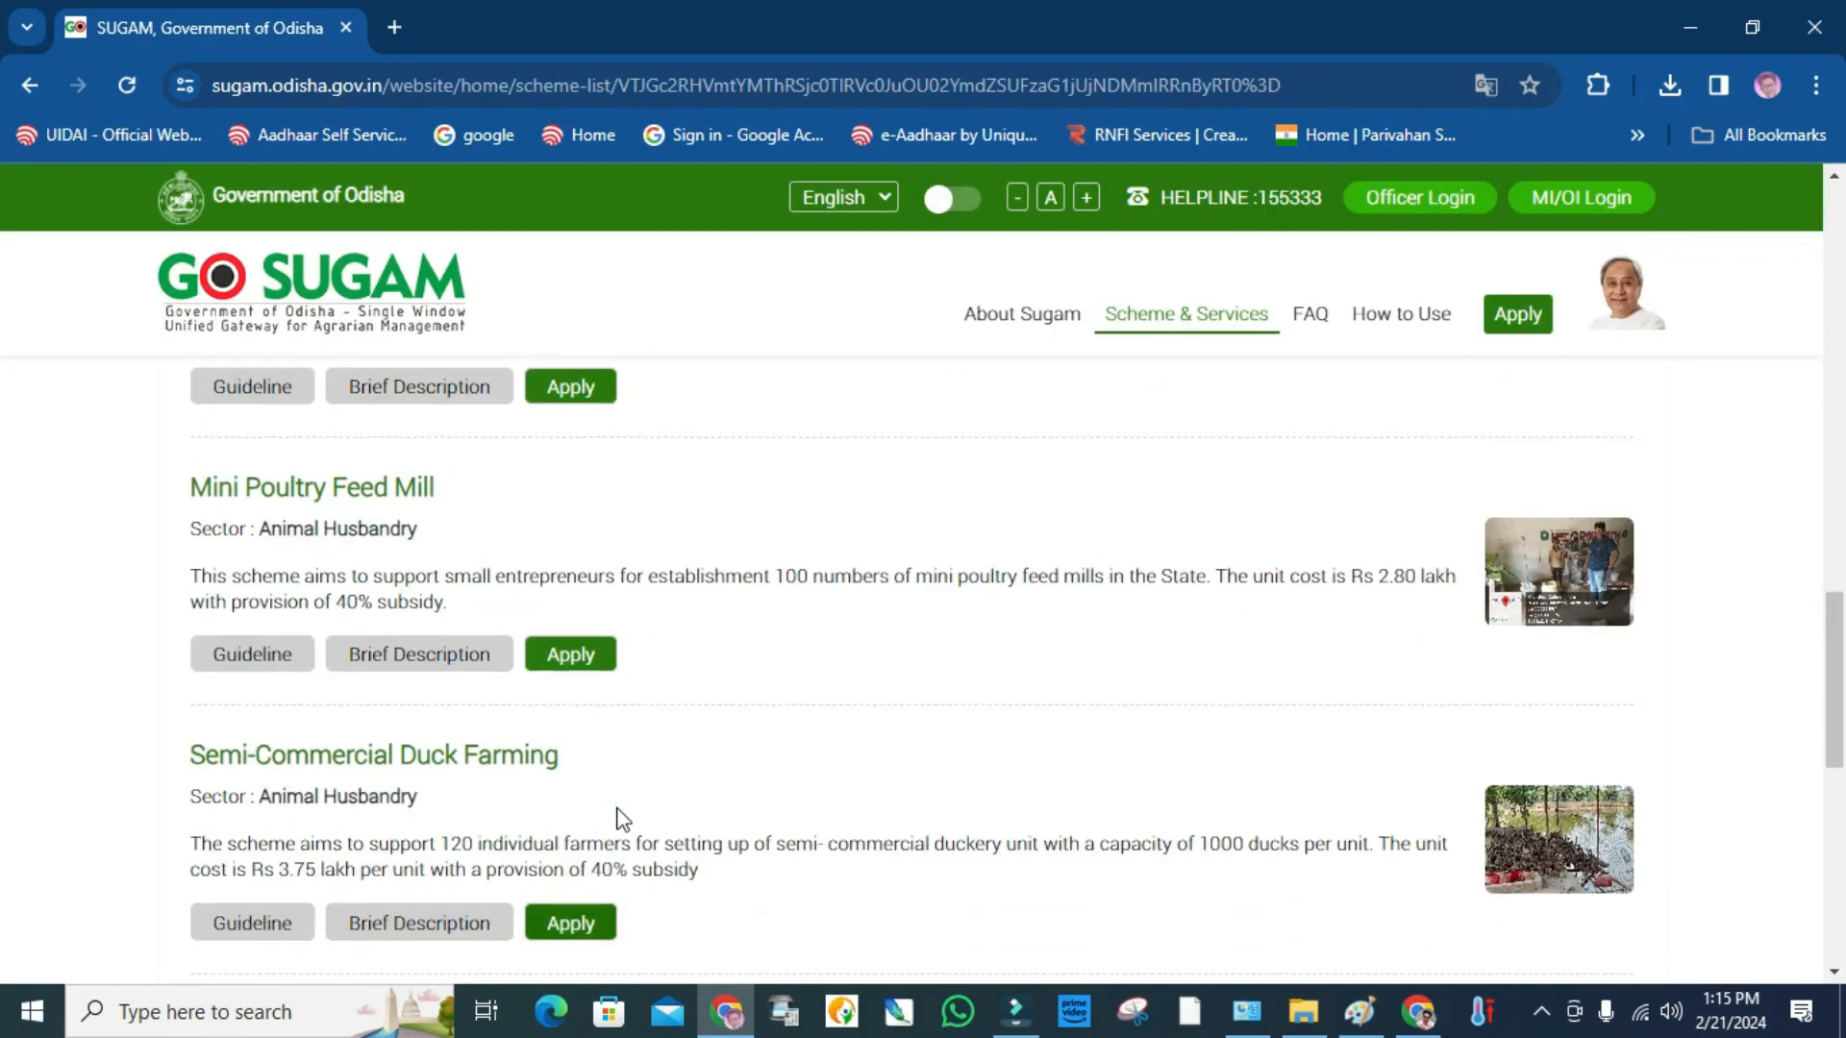
pyautogui.scroll(-1, 620, 820)
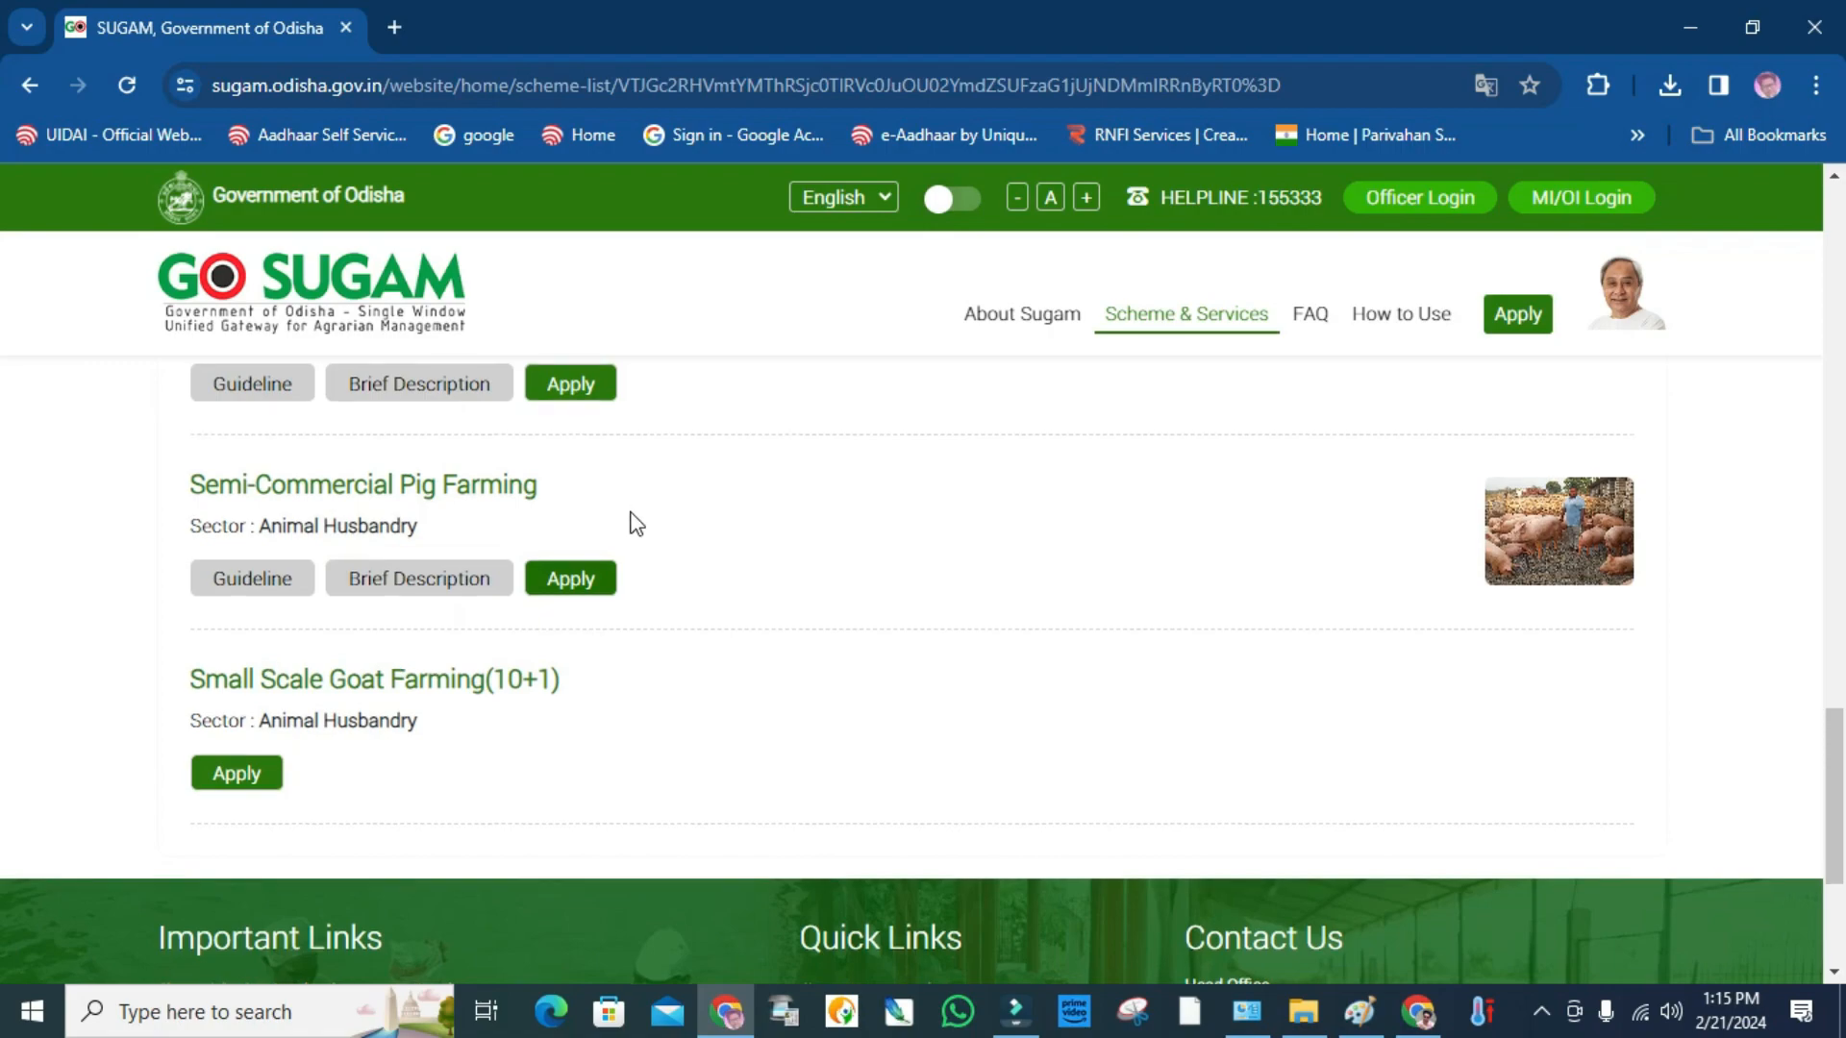
pyautogui.scroll(4, 630, 523)
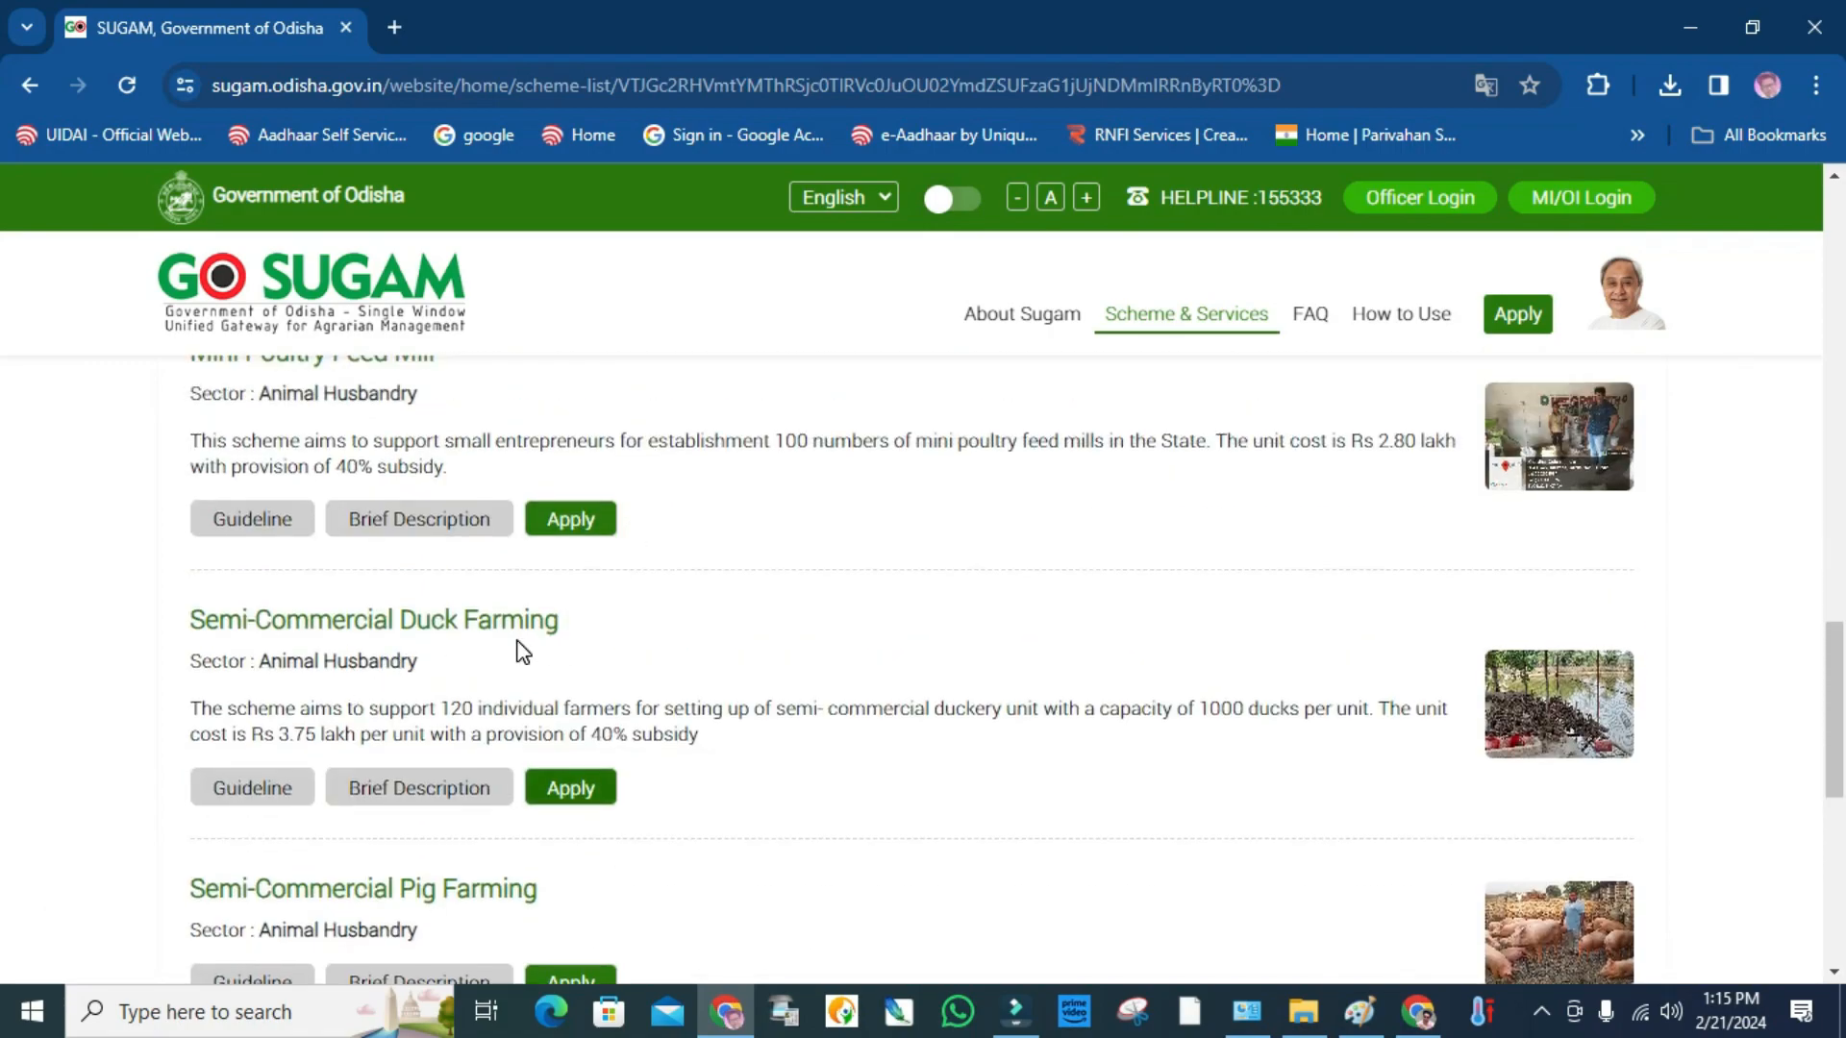
pyautogui.scroll(1, 519, 644)
pyautogui.scroll(-7, 516, 638)
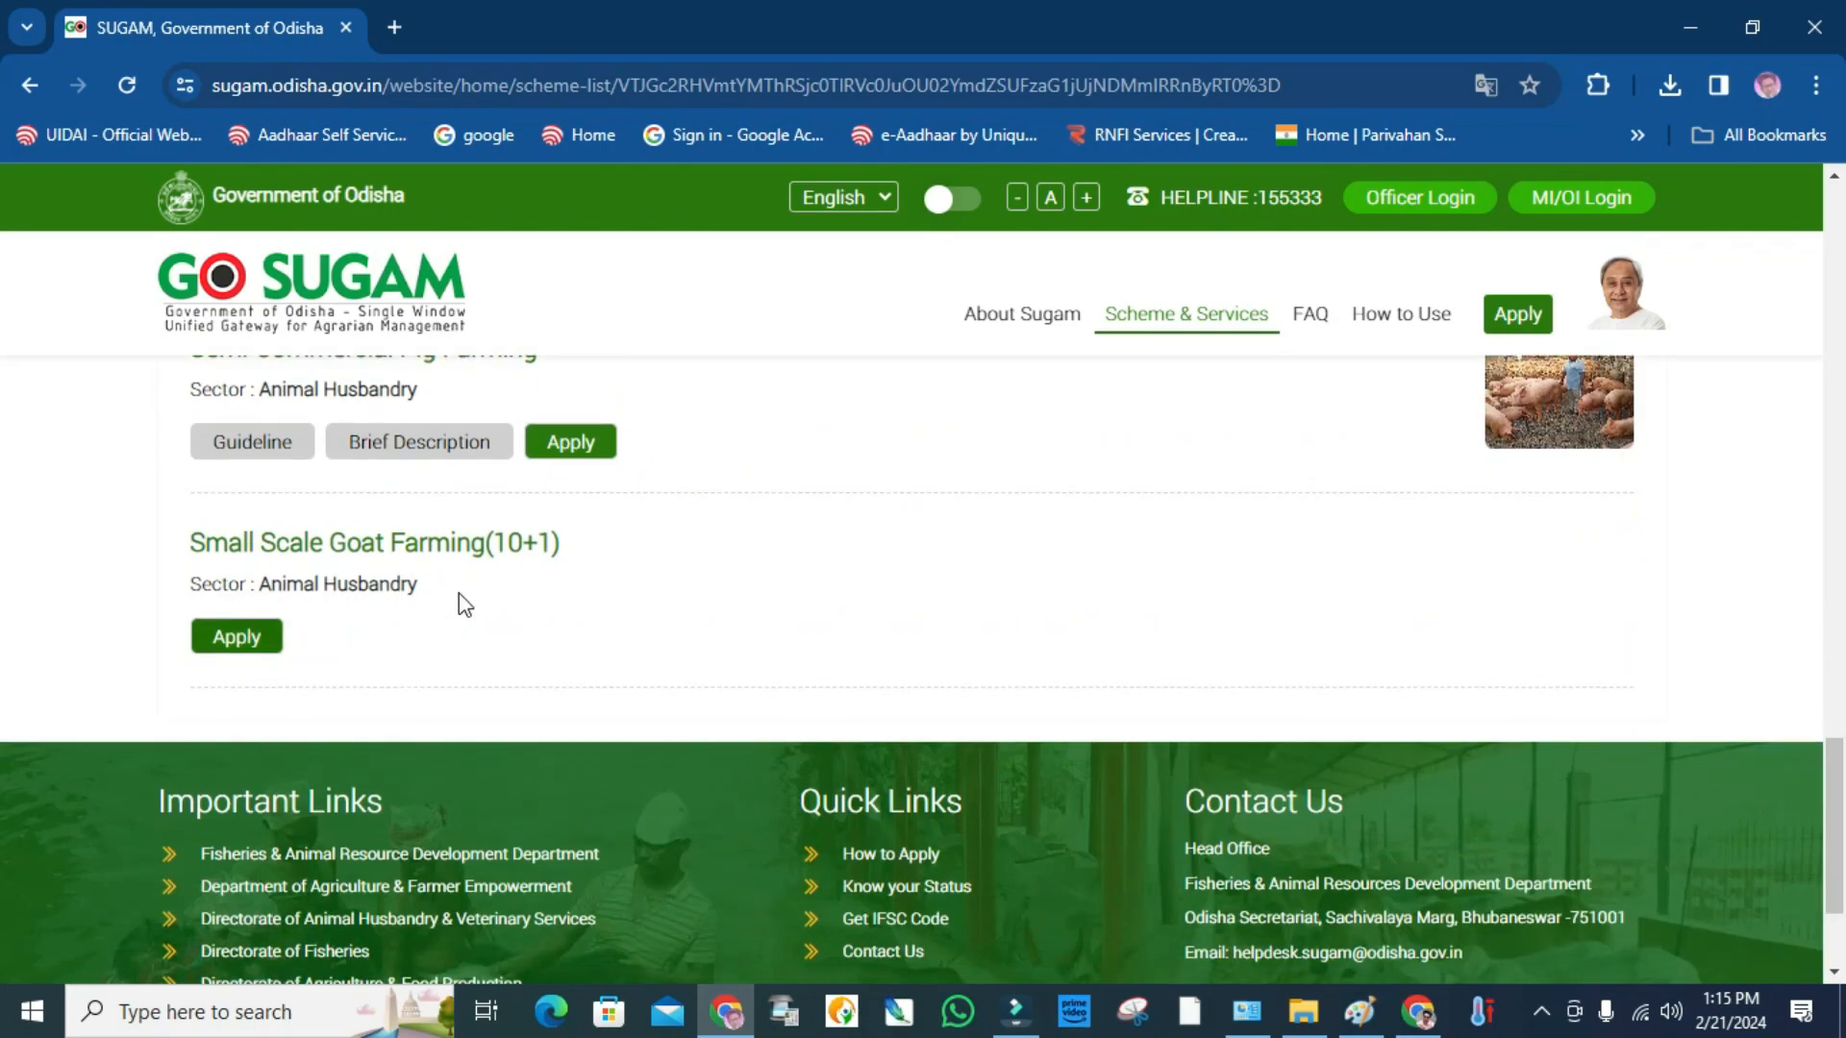
# Apply for Small Scale Goat Farming(10+1) and fill the beneficiary registration form with mobile number and password
pyautogui.click(255, 643)
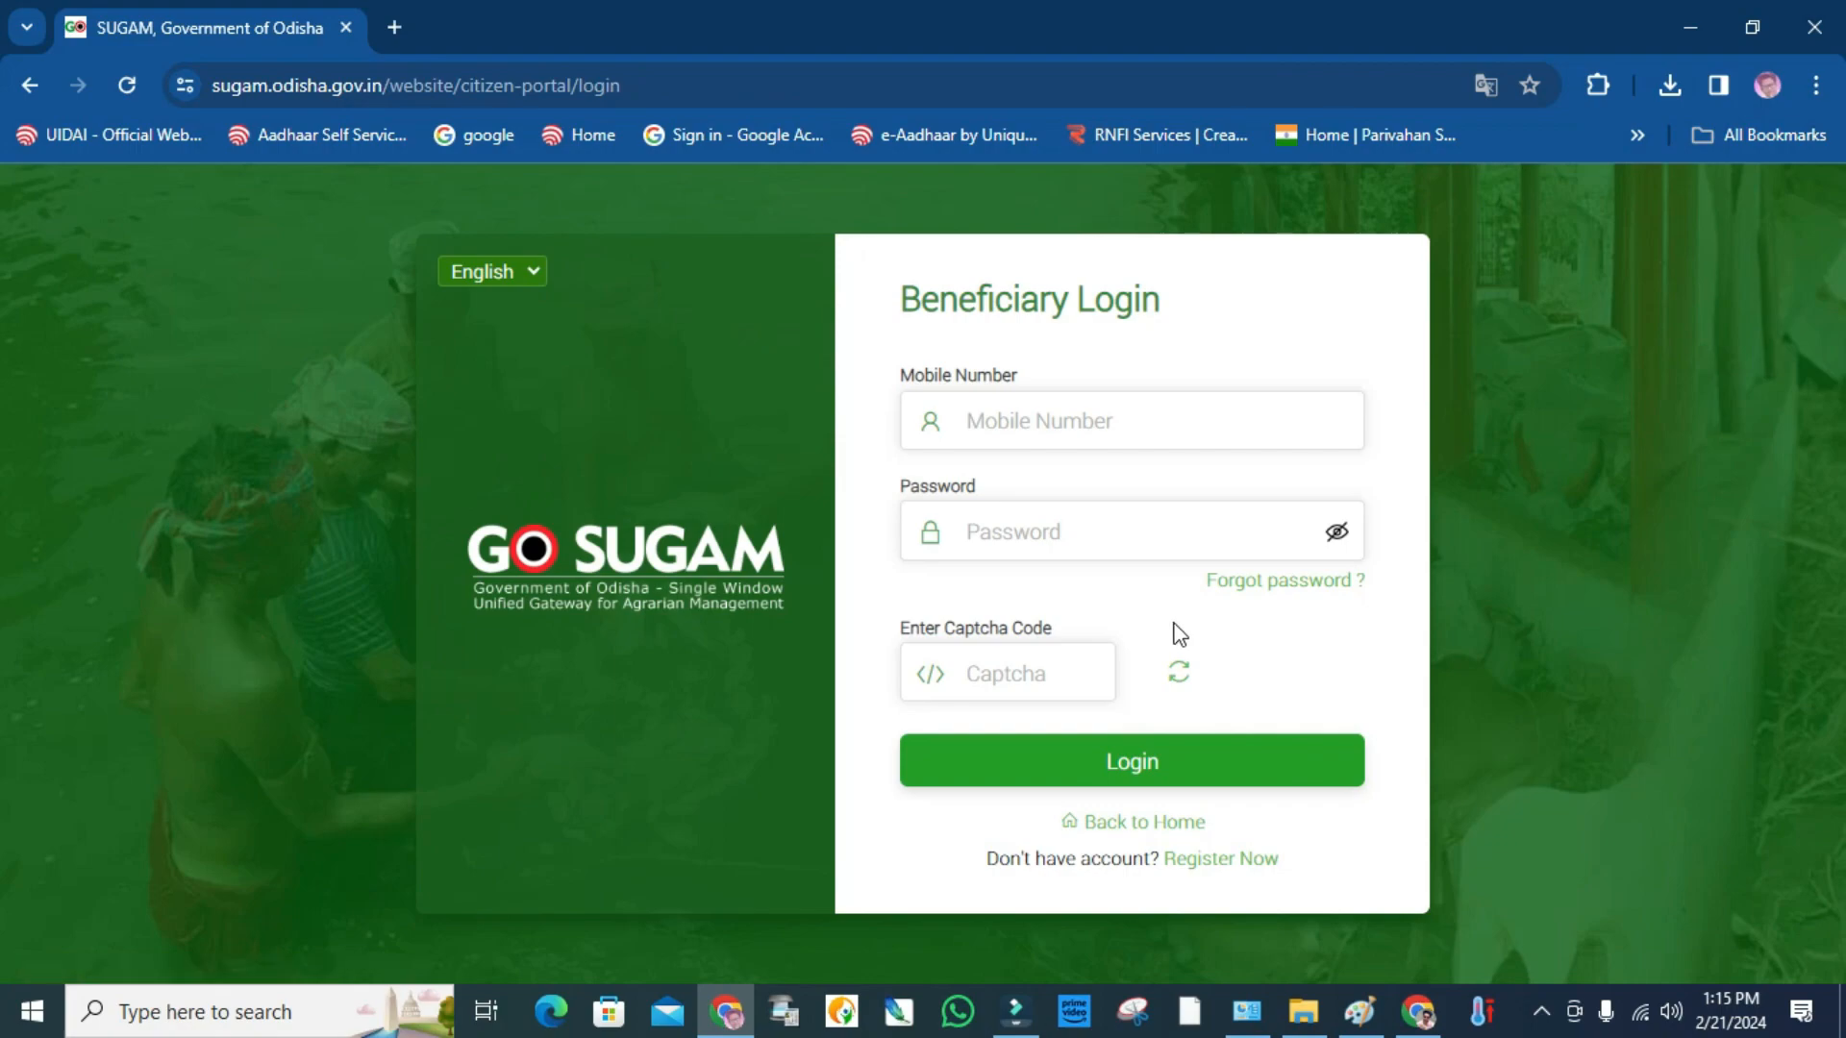
pyautogui.click(905, 447)
pyautogui.click(1053, 354)
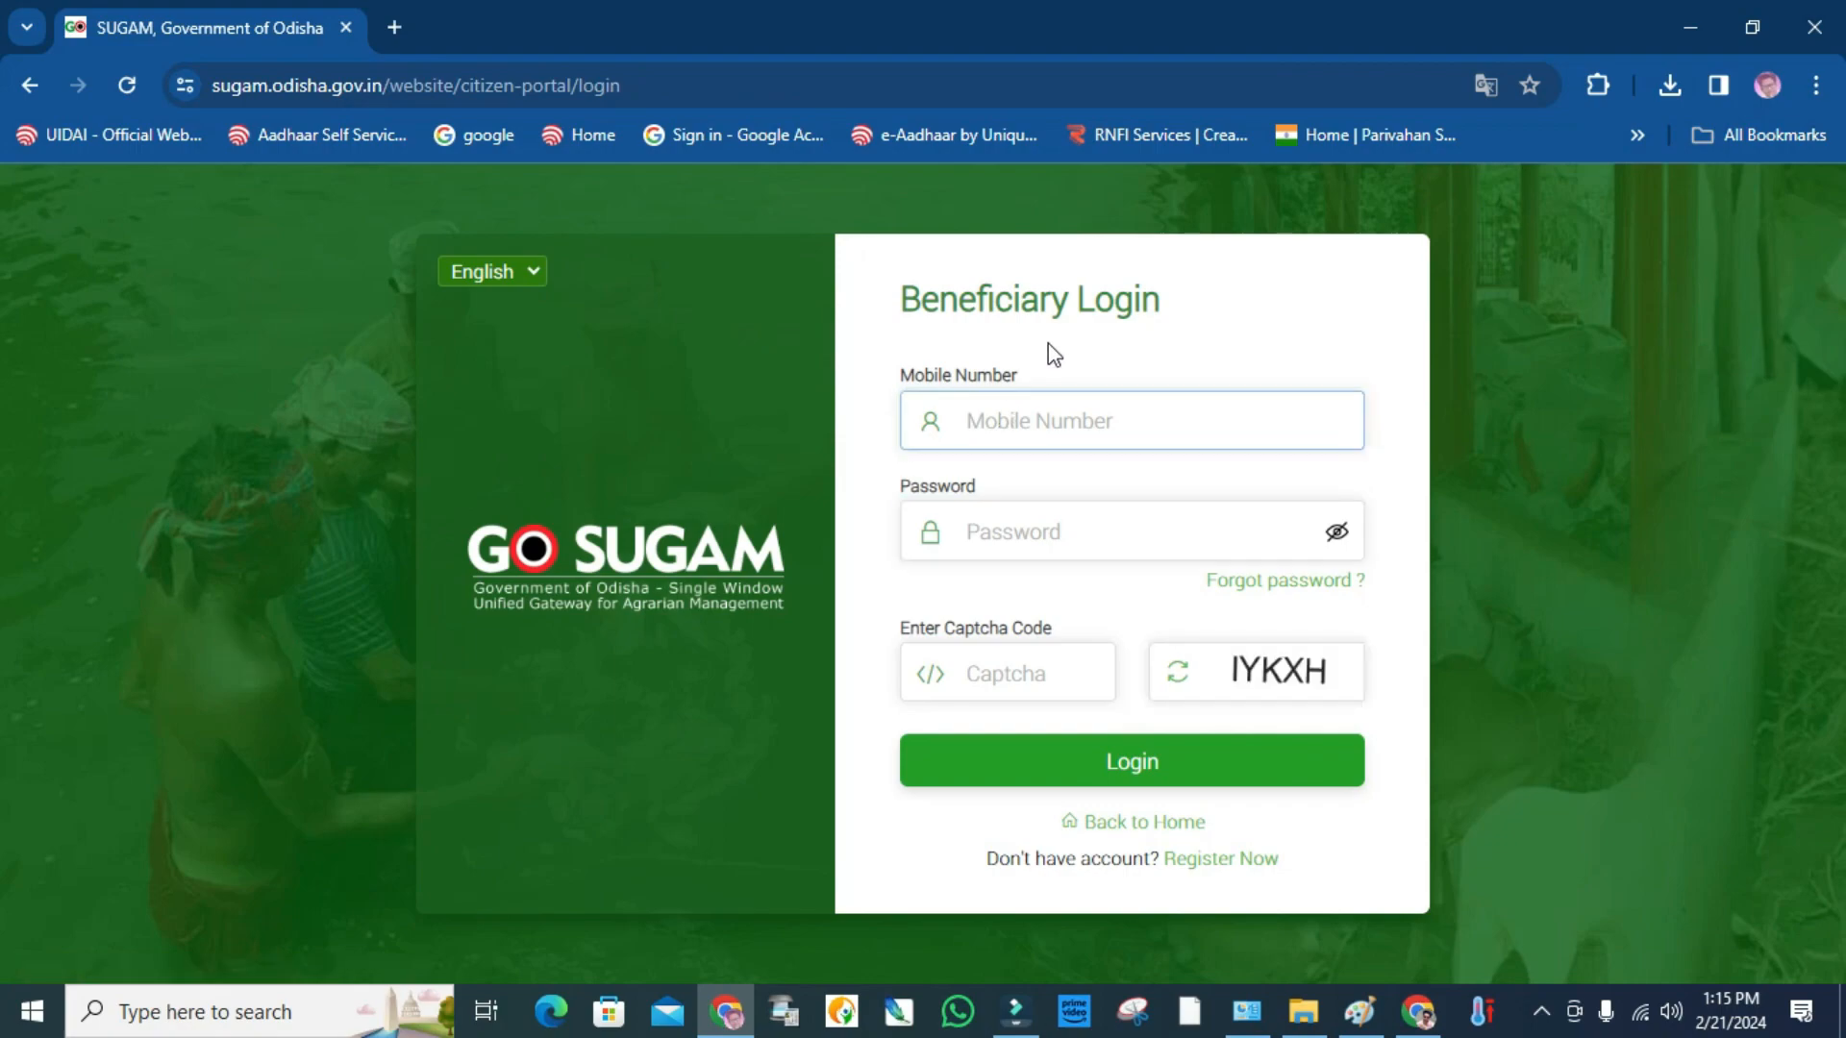
pyautogui.click(1105, 406)
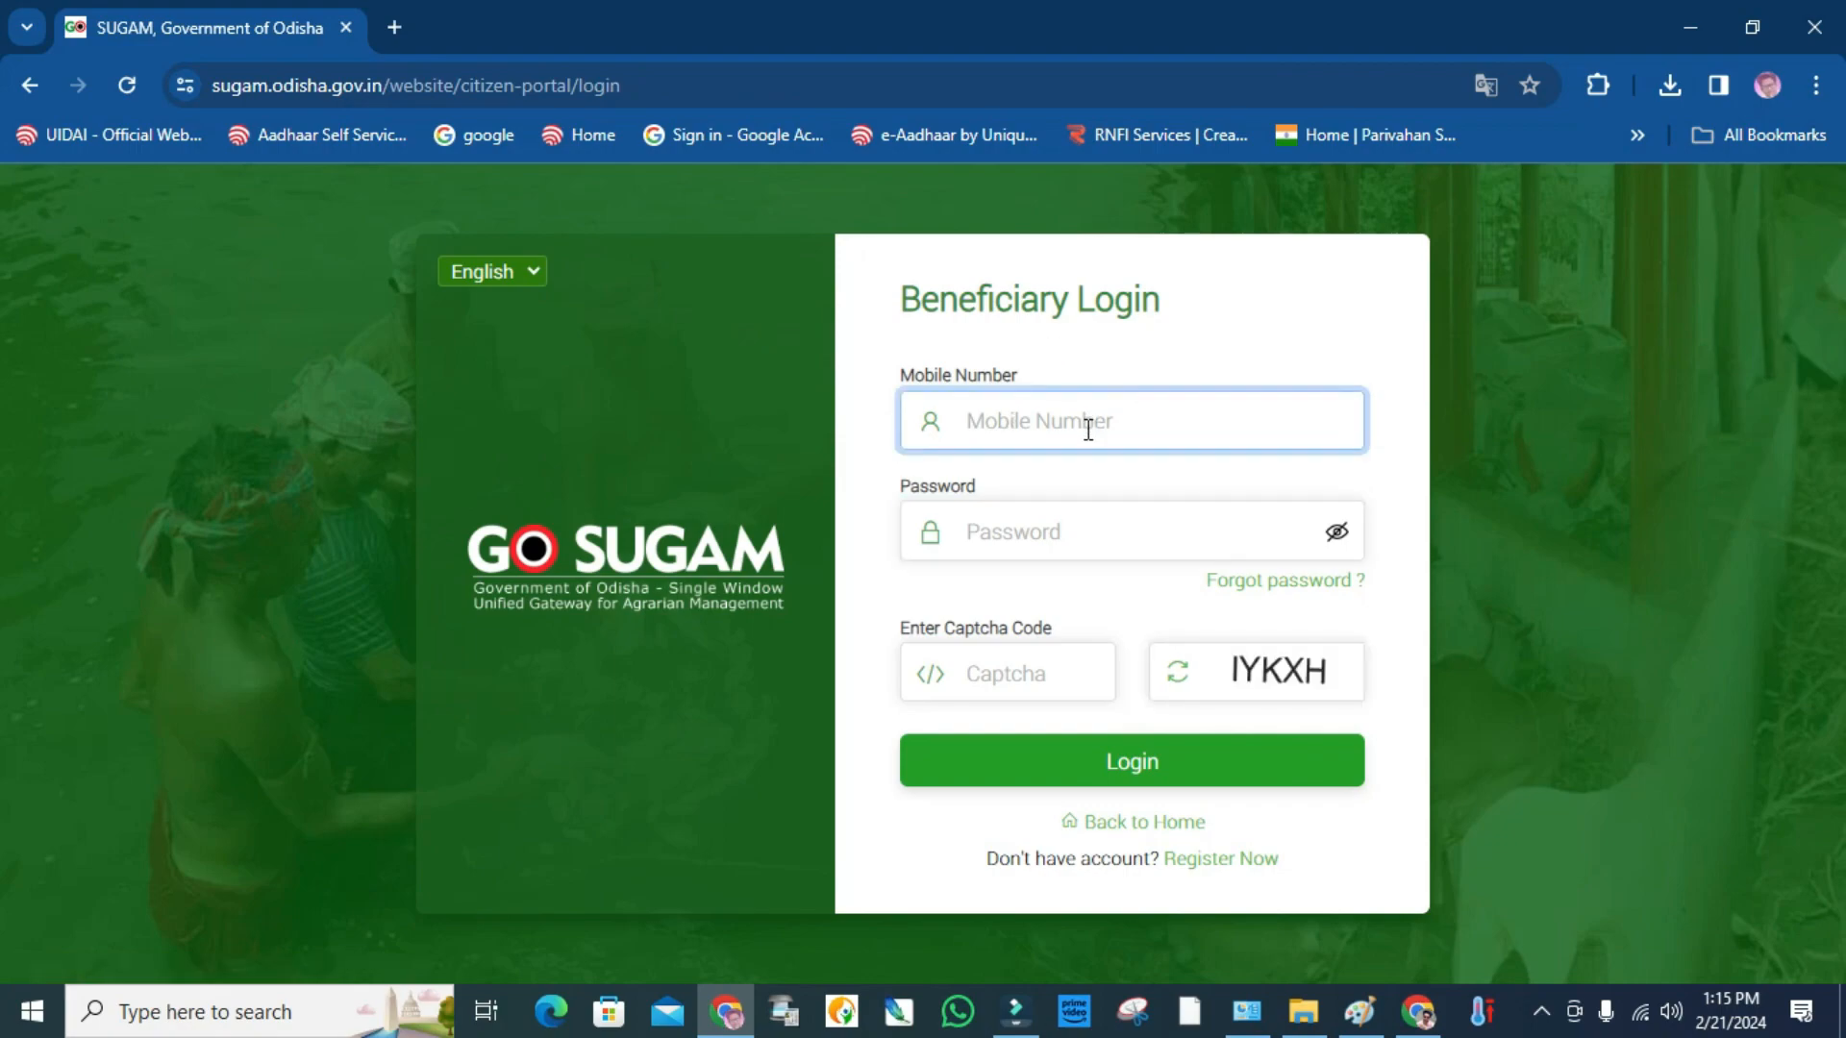
pyautogui.click(1061, 529)
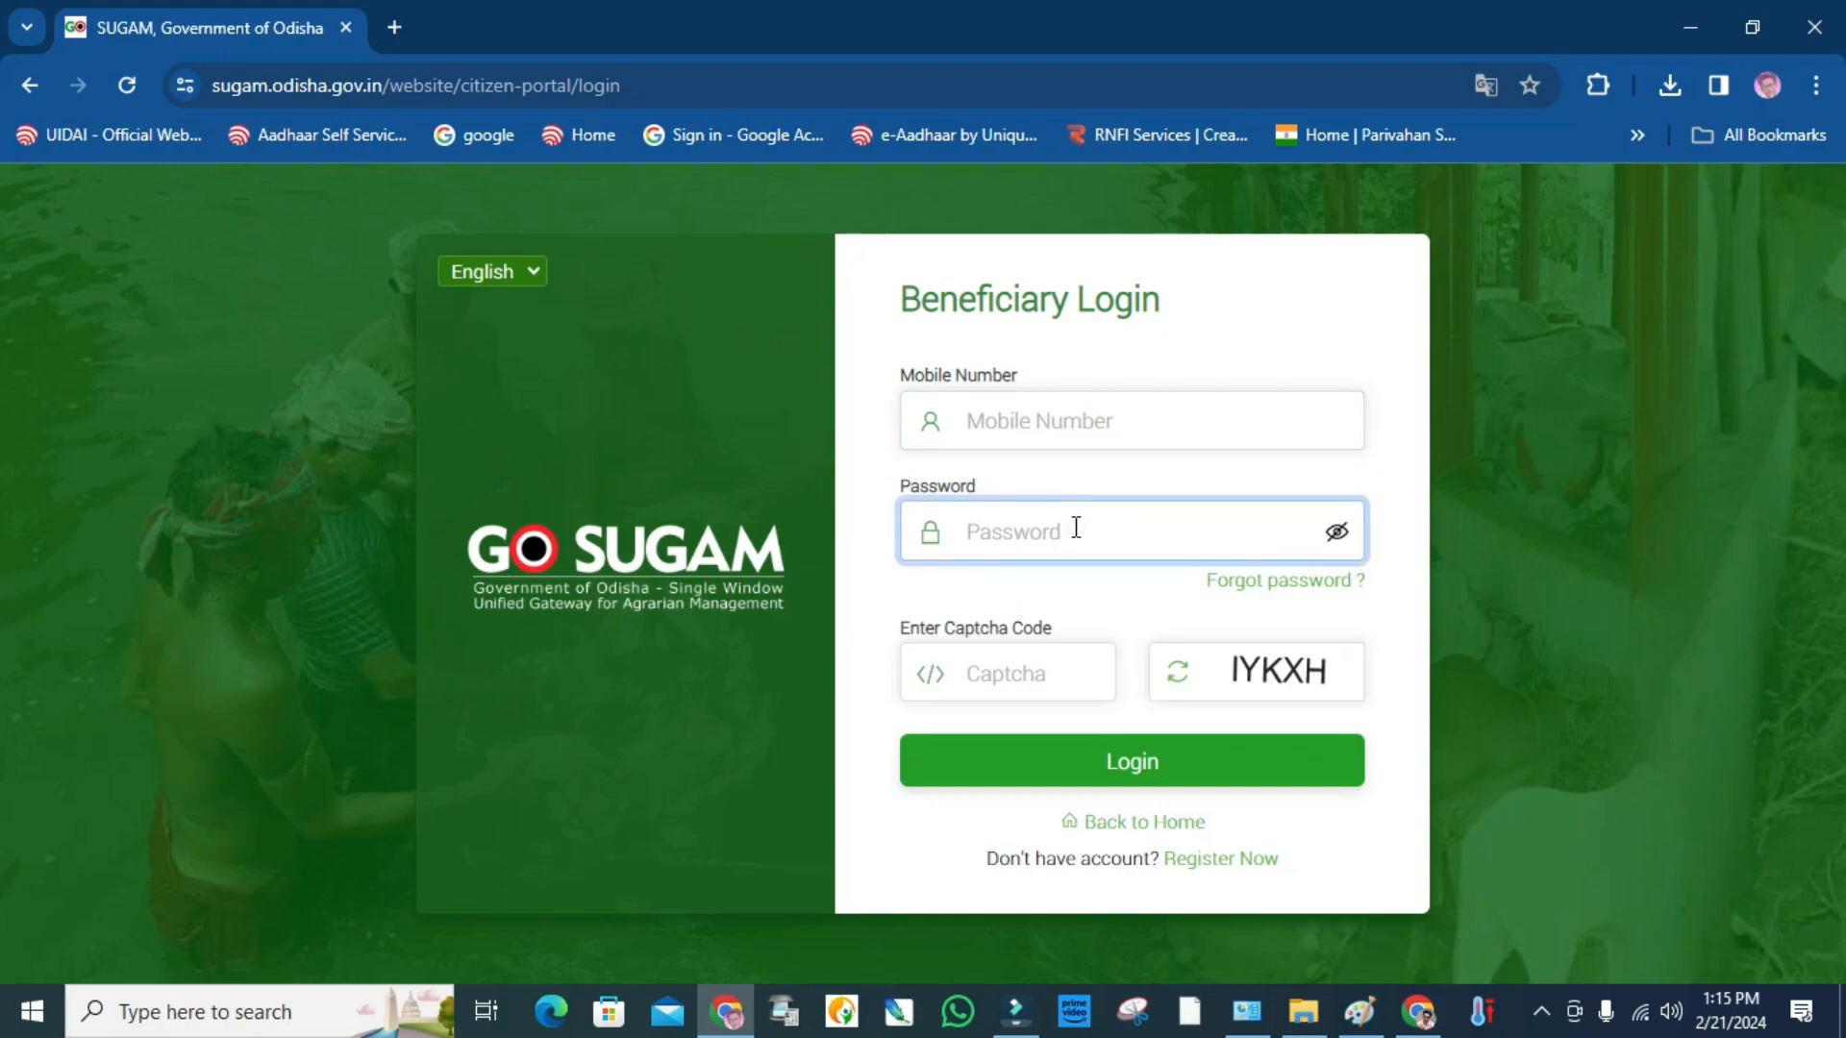
pyautogui.click(1080, 618)
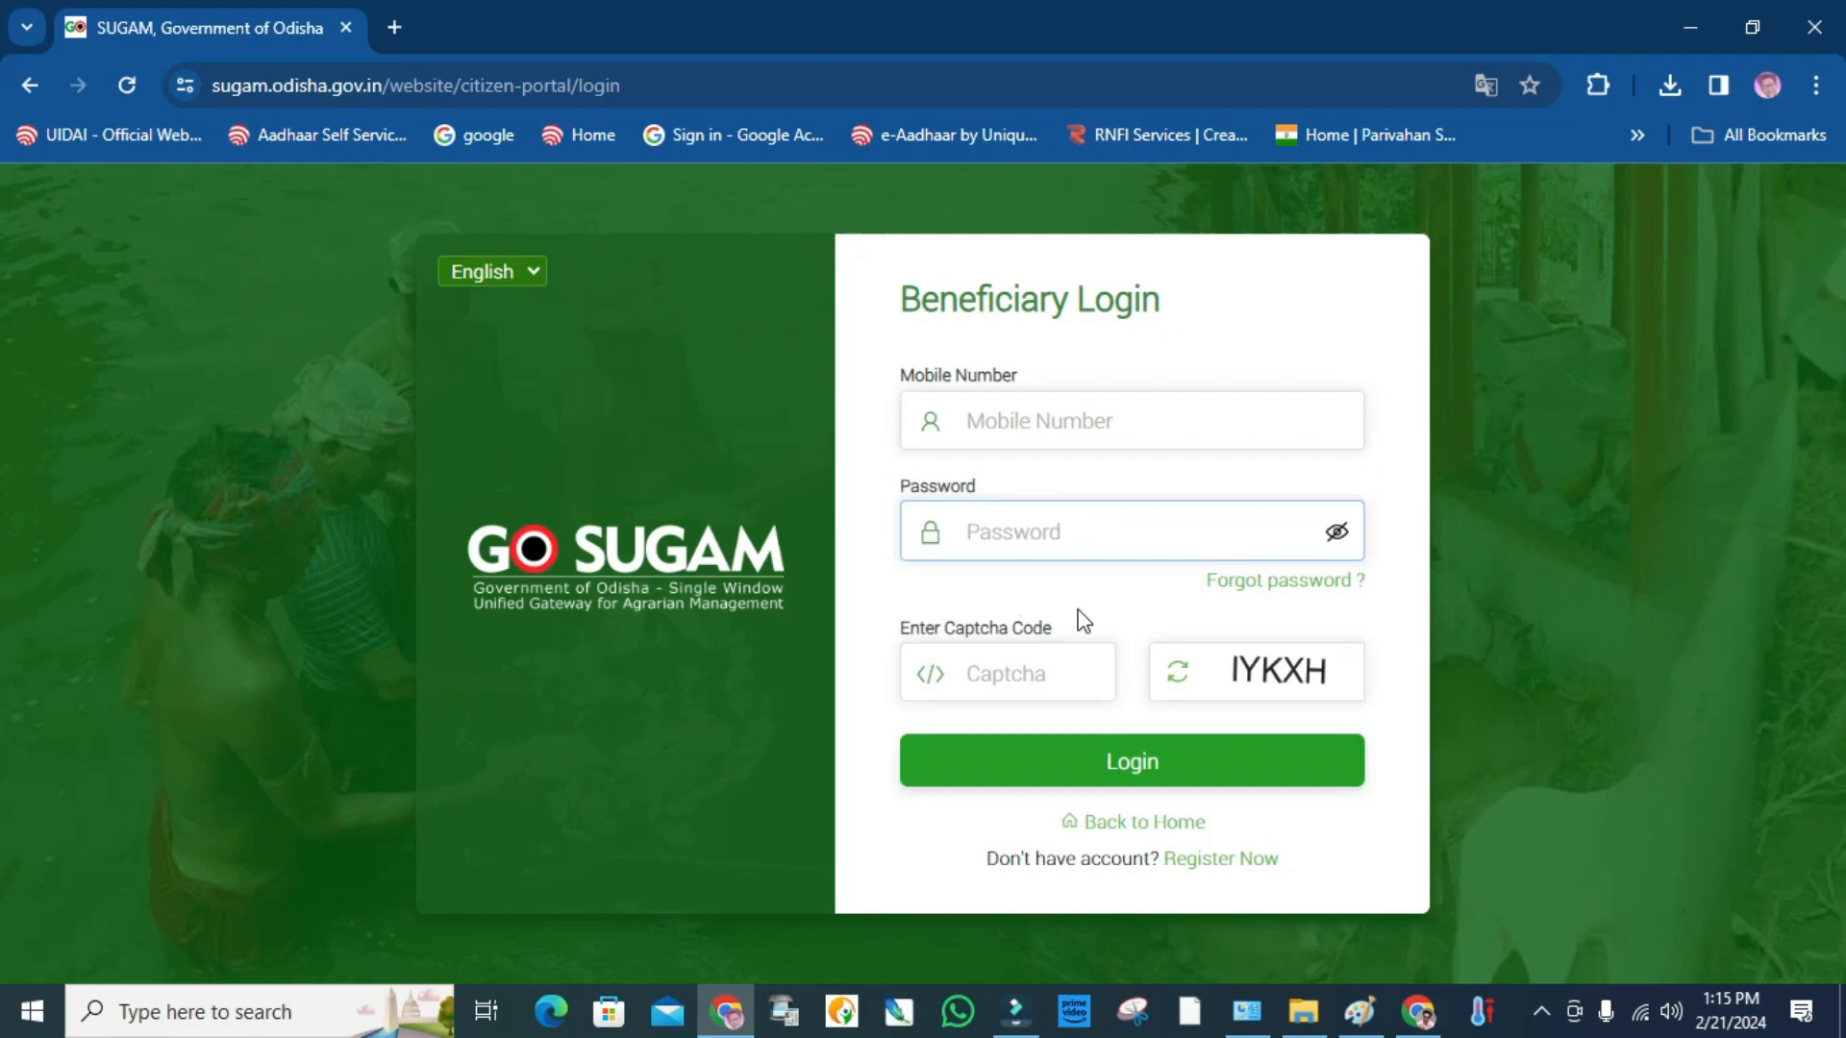
pyautogui.click(1219, 860)
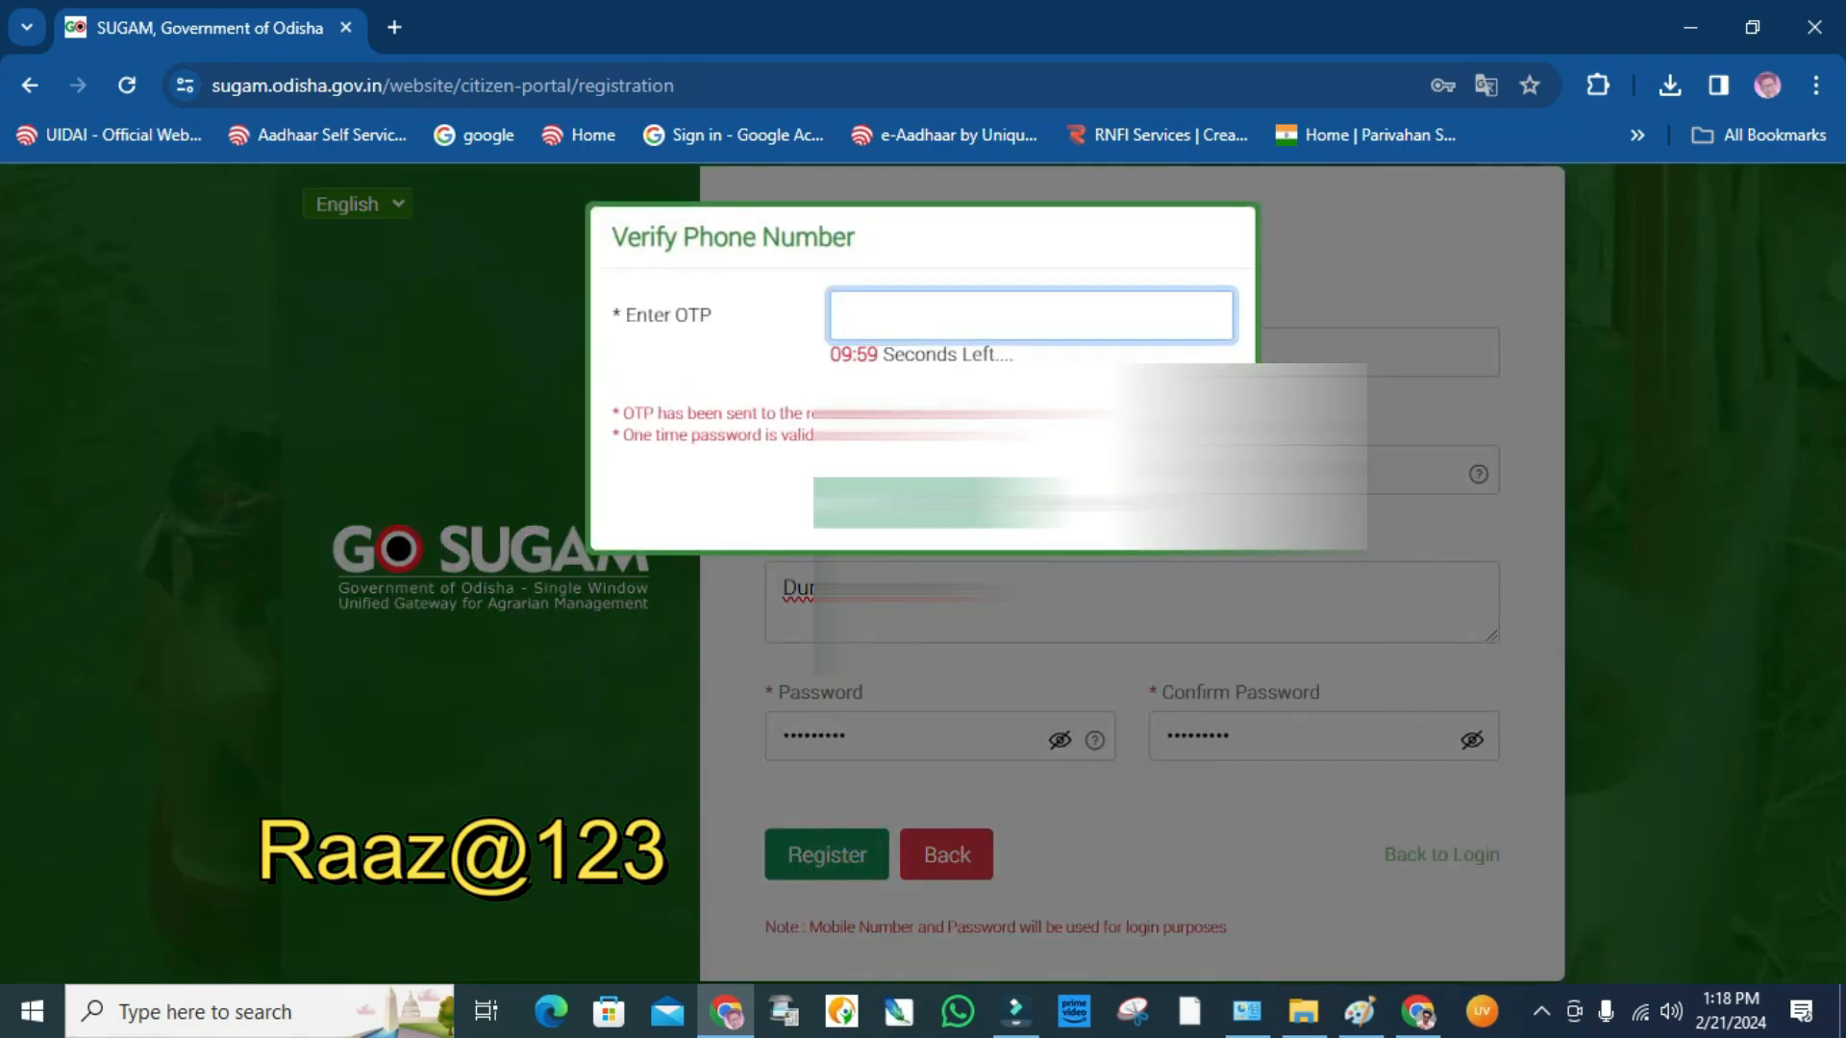
# Enter the phone verification code to complete the registration
pyautogui.click(877, 312)
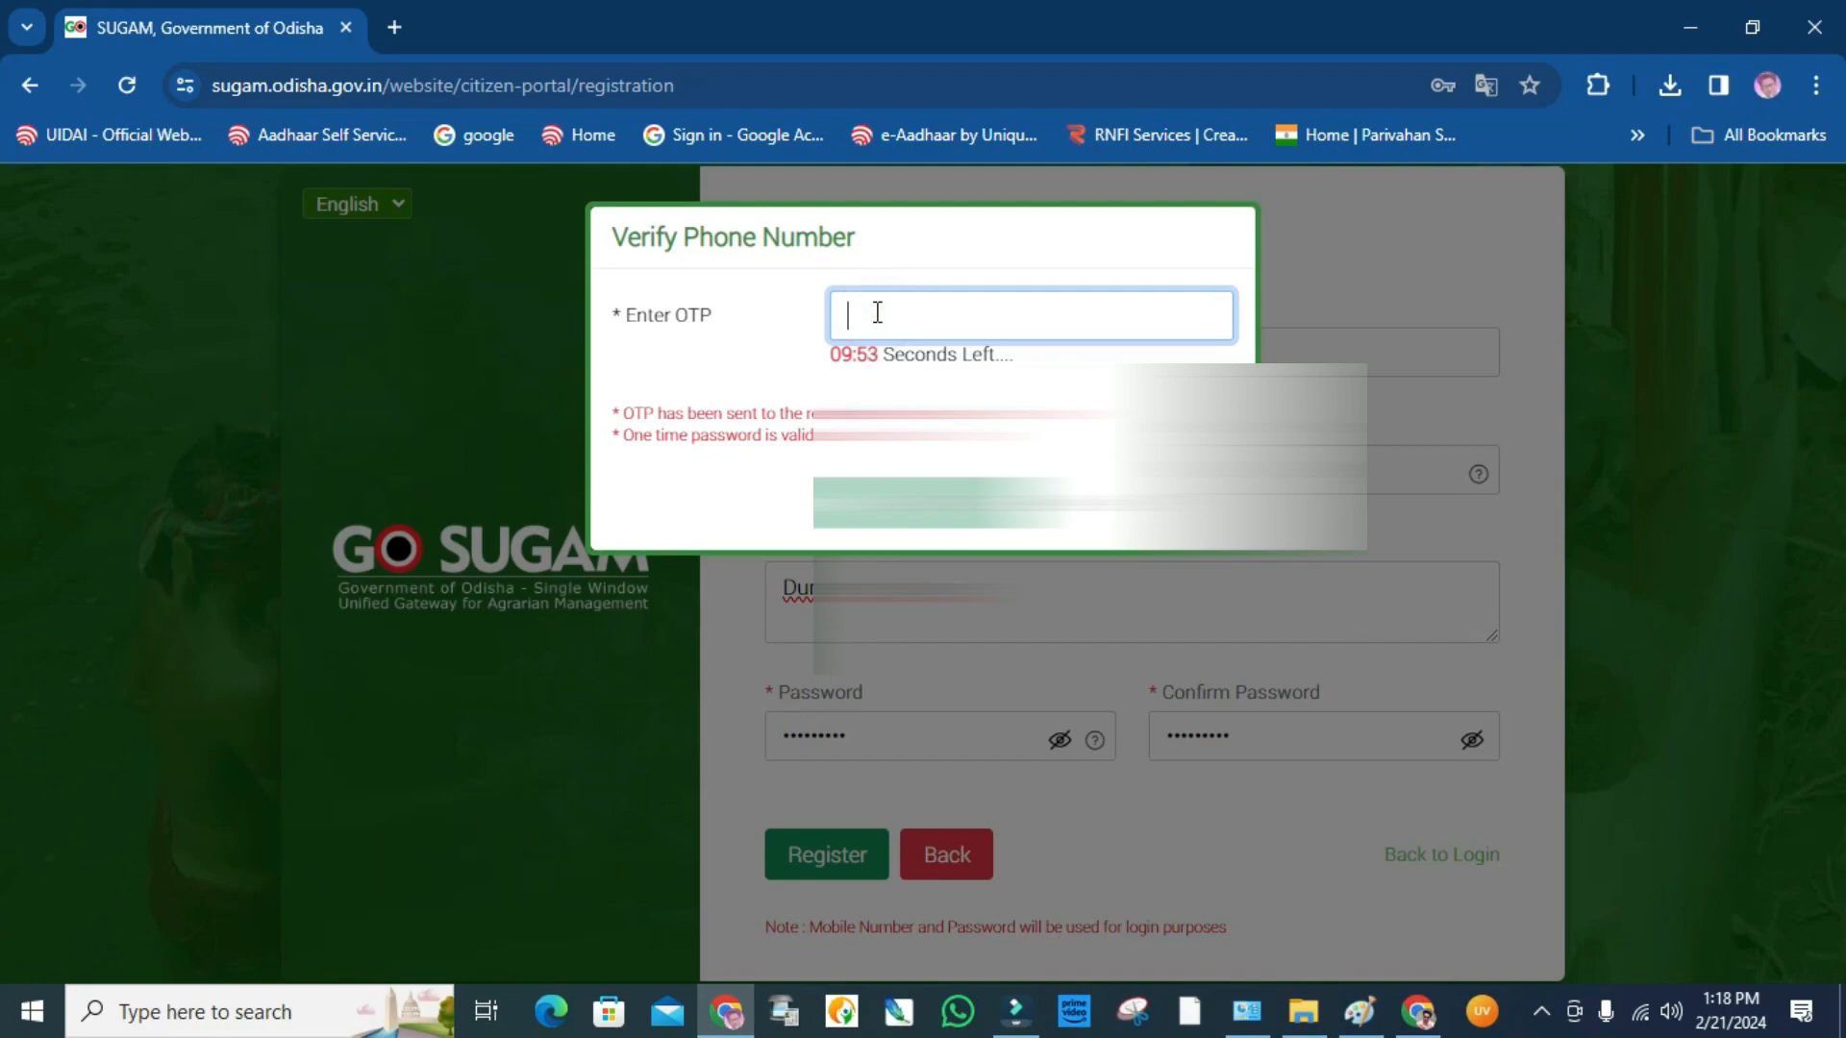
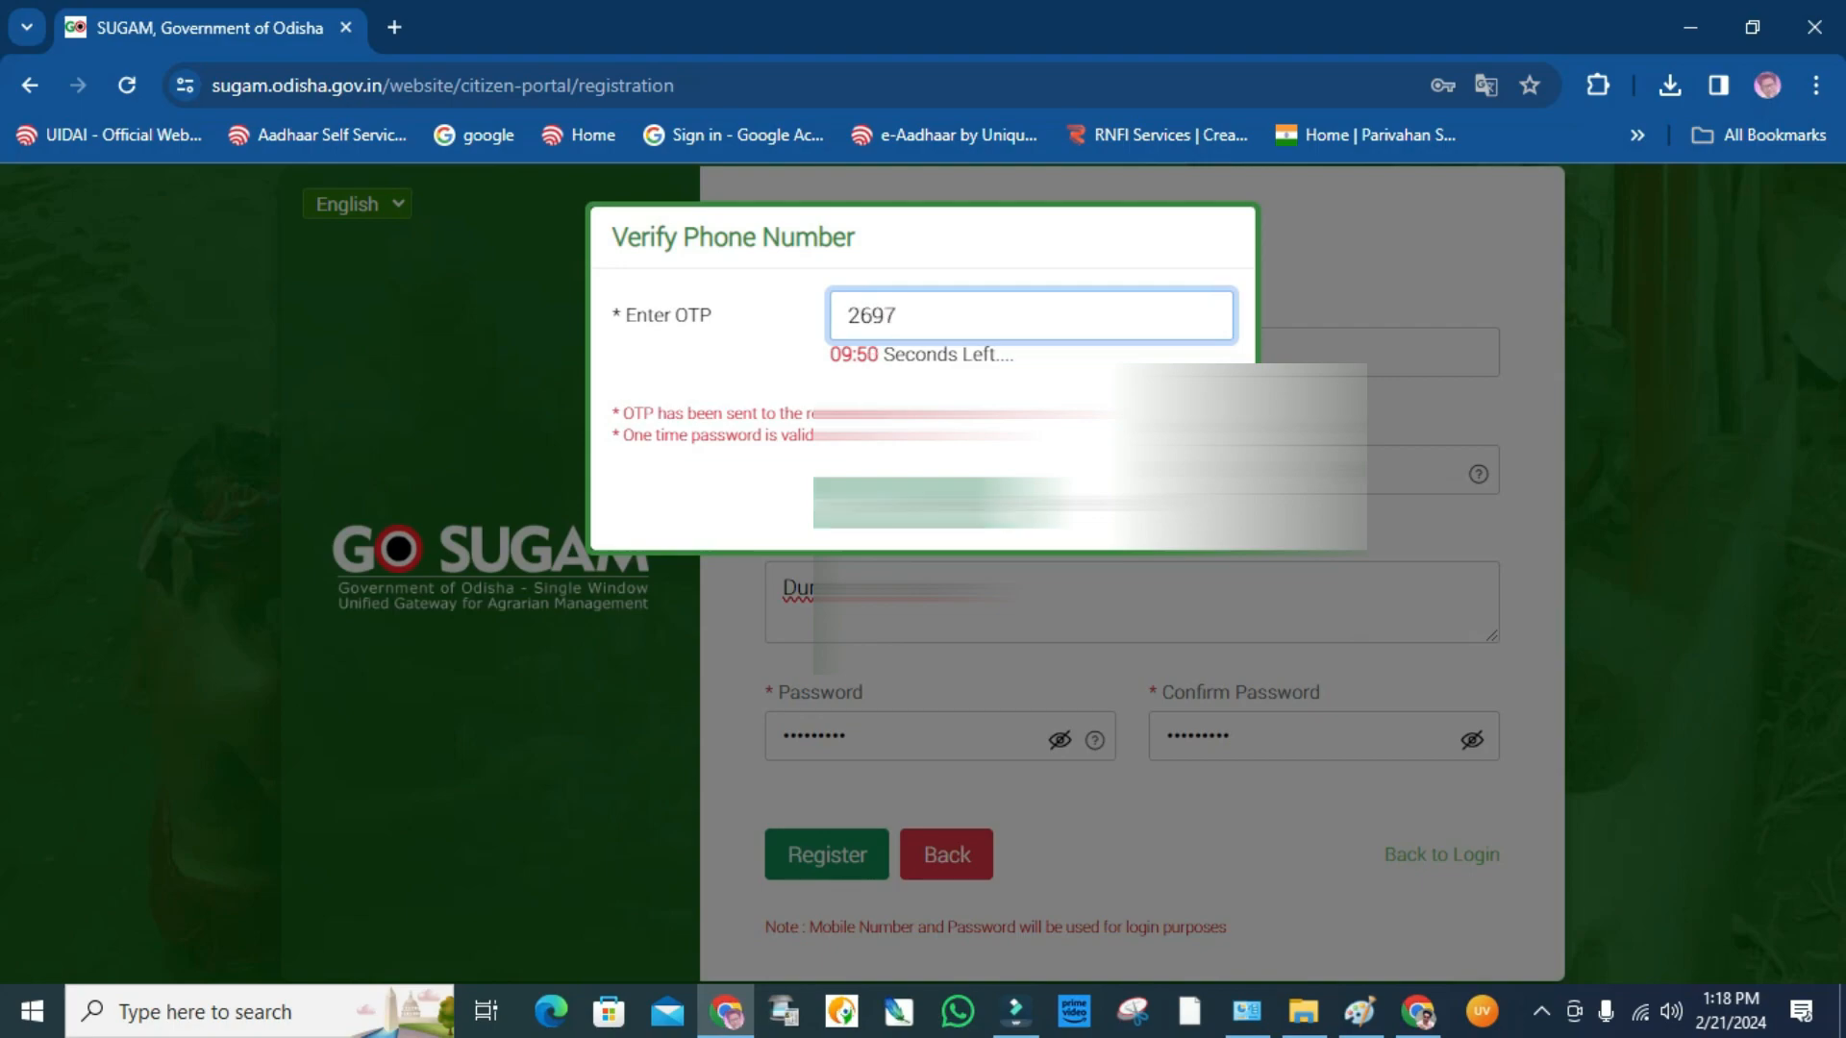
pyautogui.click(877, 503)
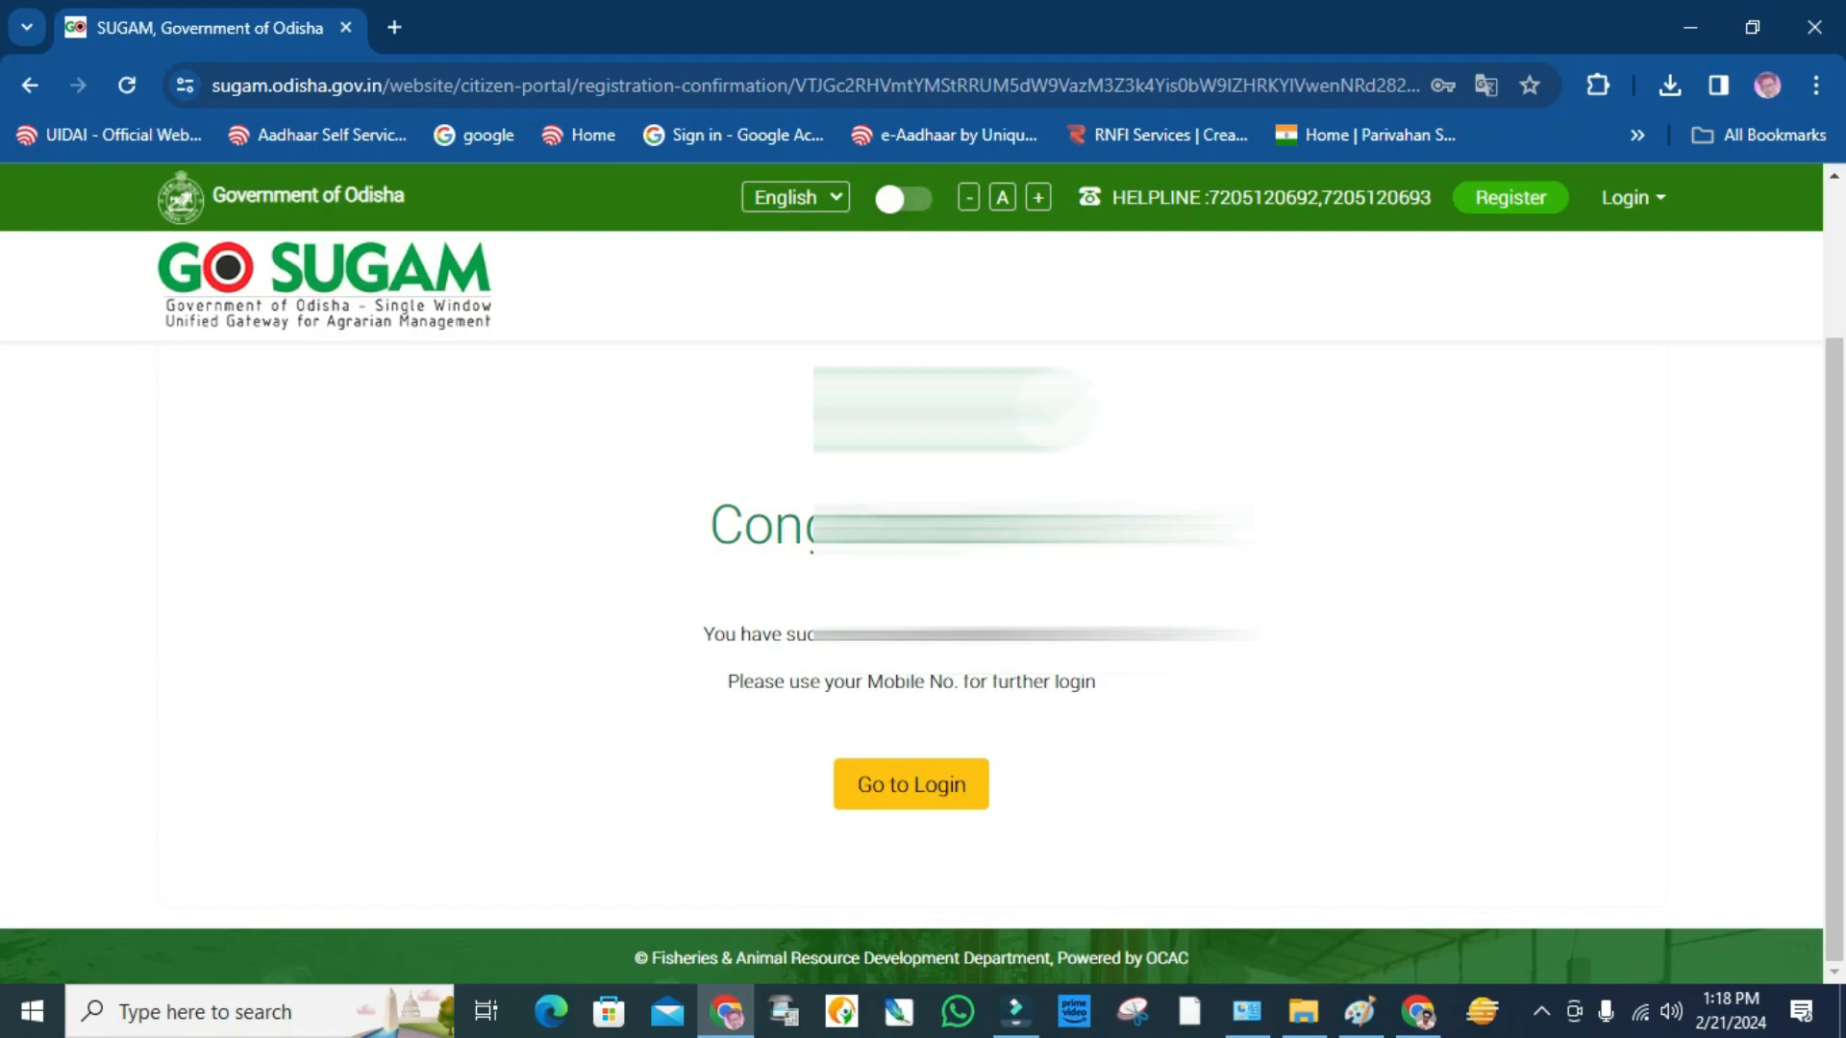
# Log in to GO SUGAM with the new mobile number, password and captcha
pyautogui.click(920, 792)
pyautogui.click(1059, 393)
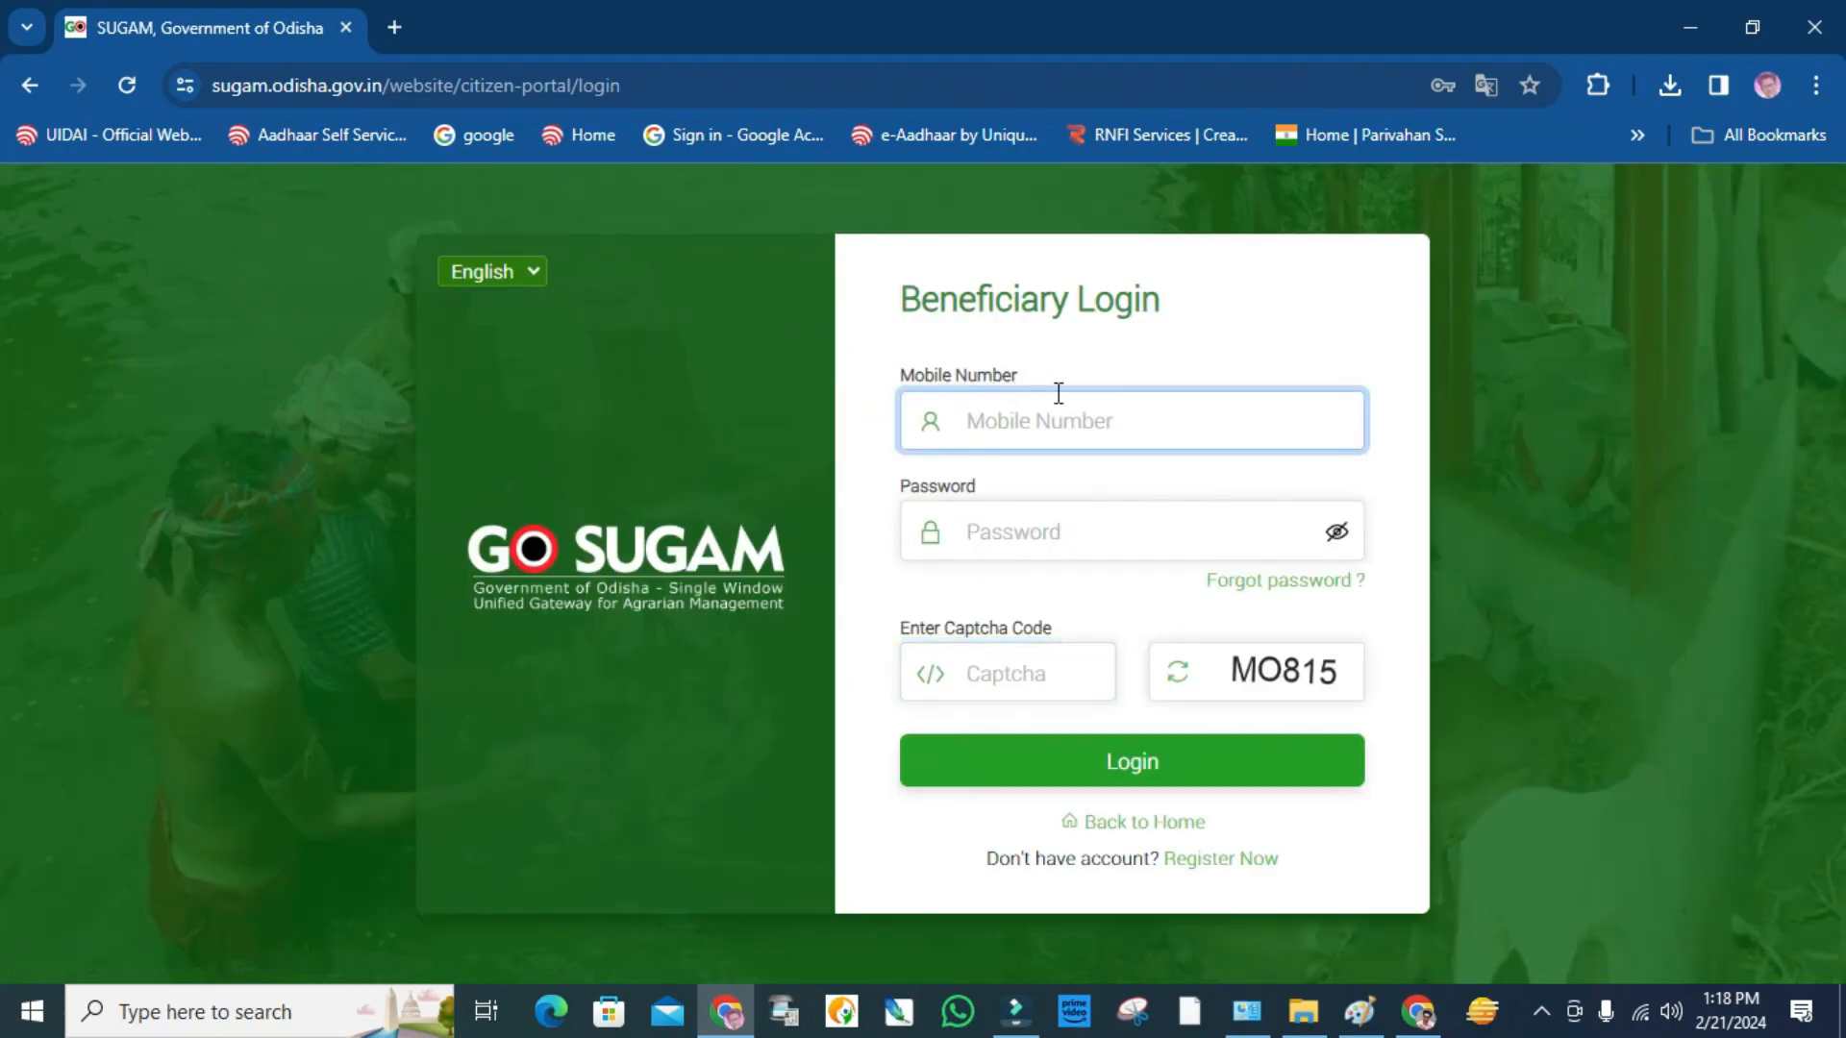
pyautogui.click(1062, 532)
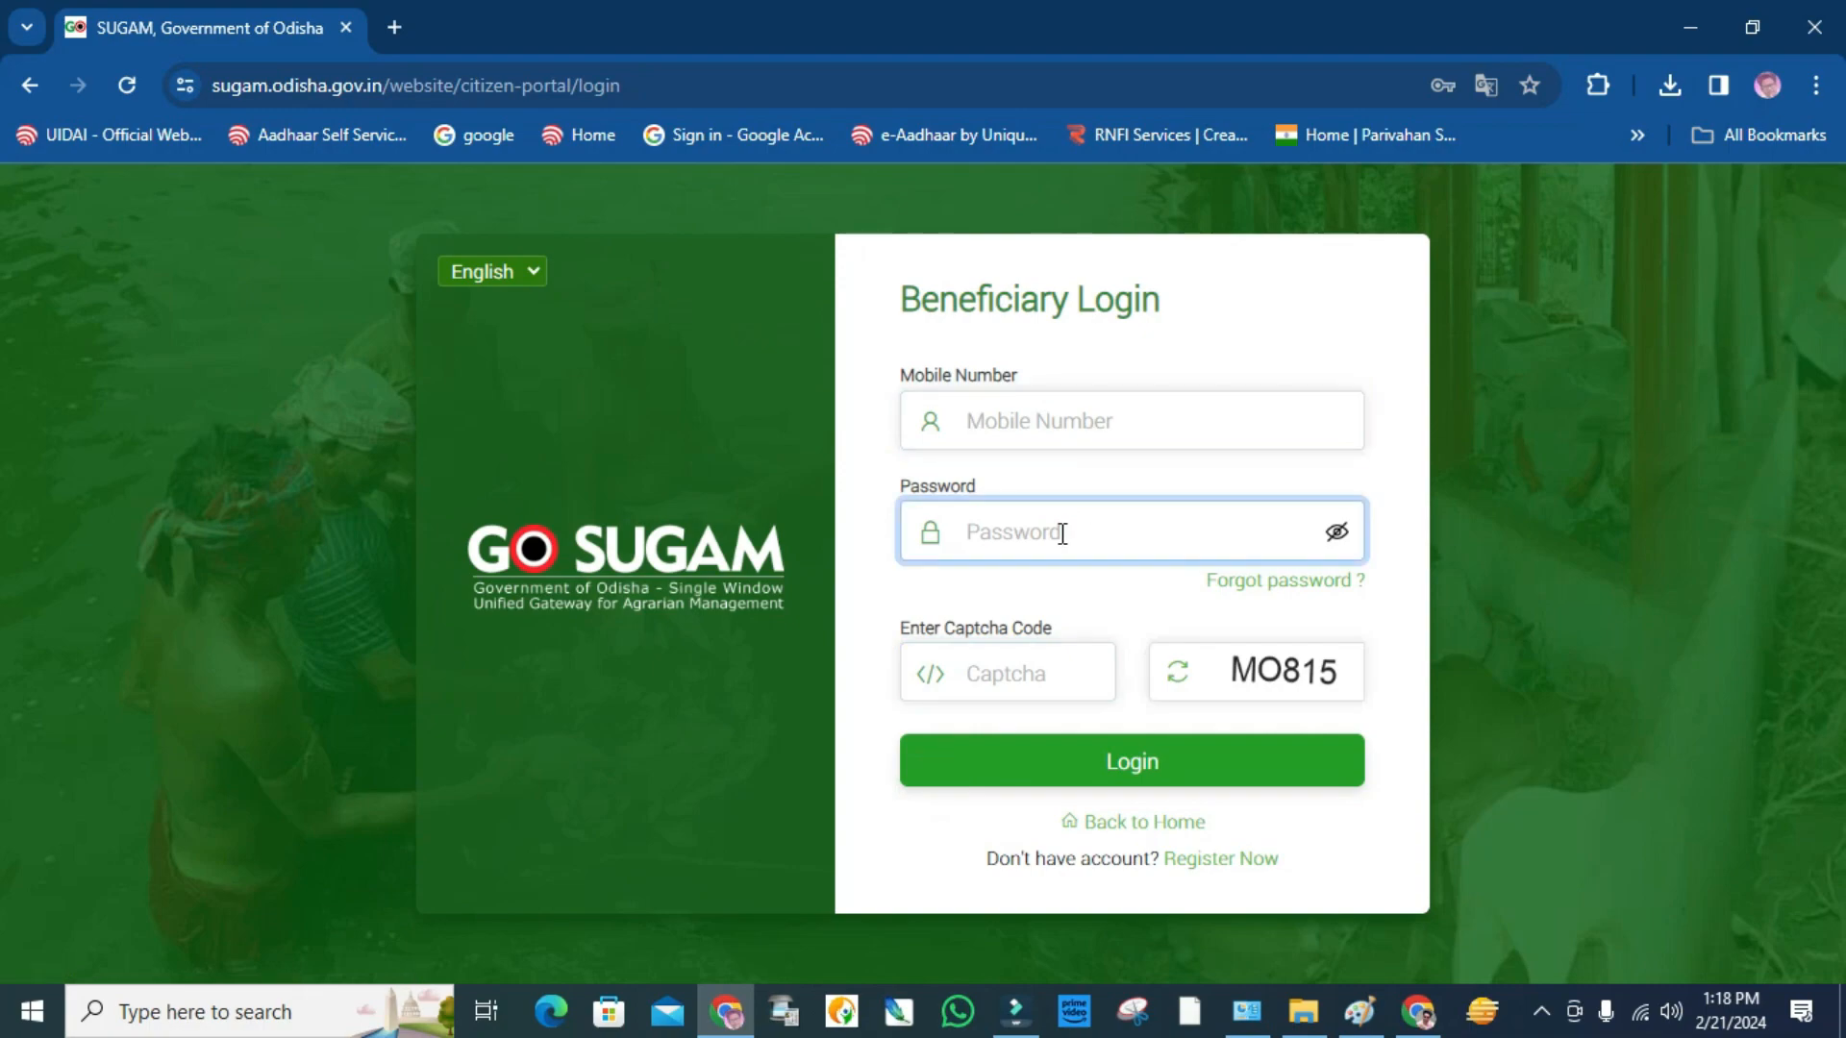
pyautogui.click(1011, 676)
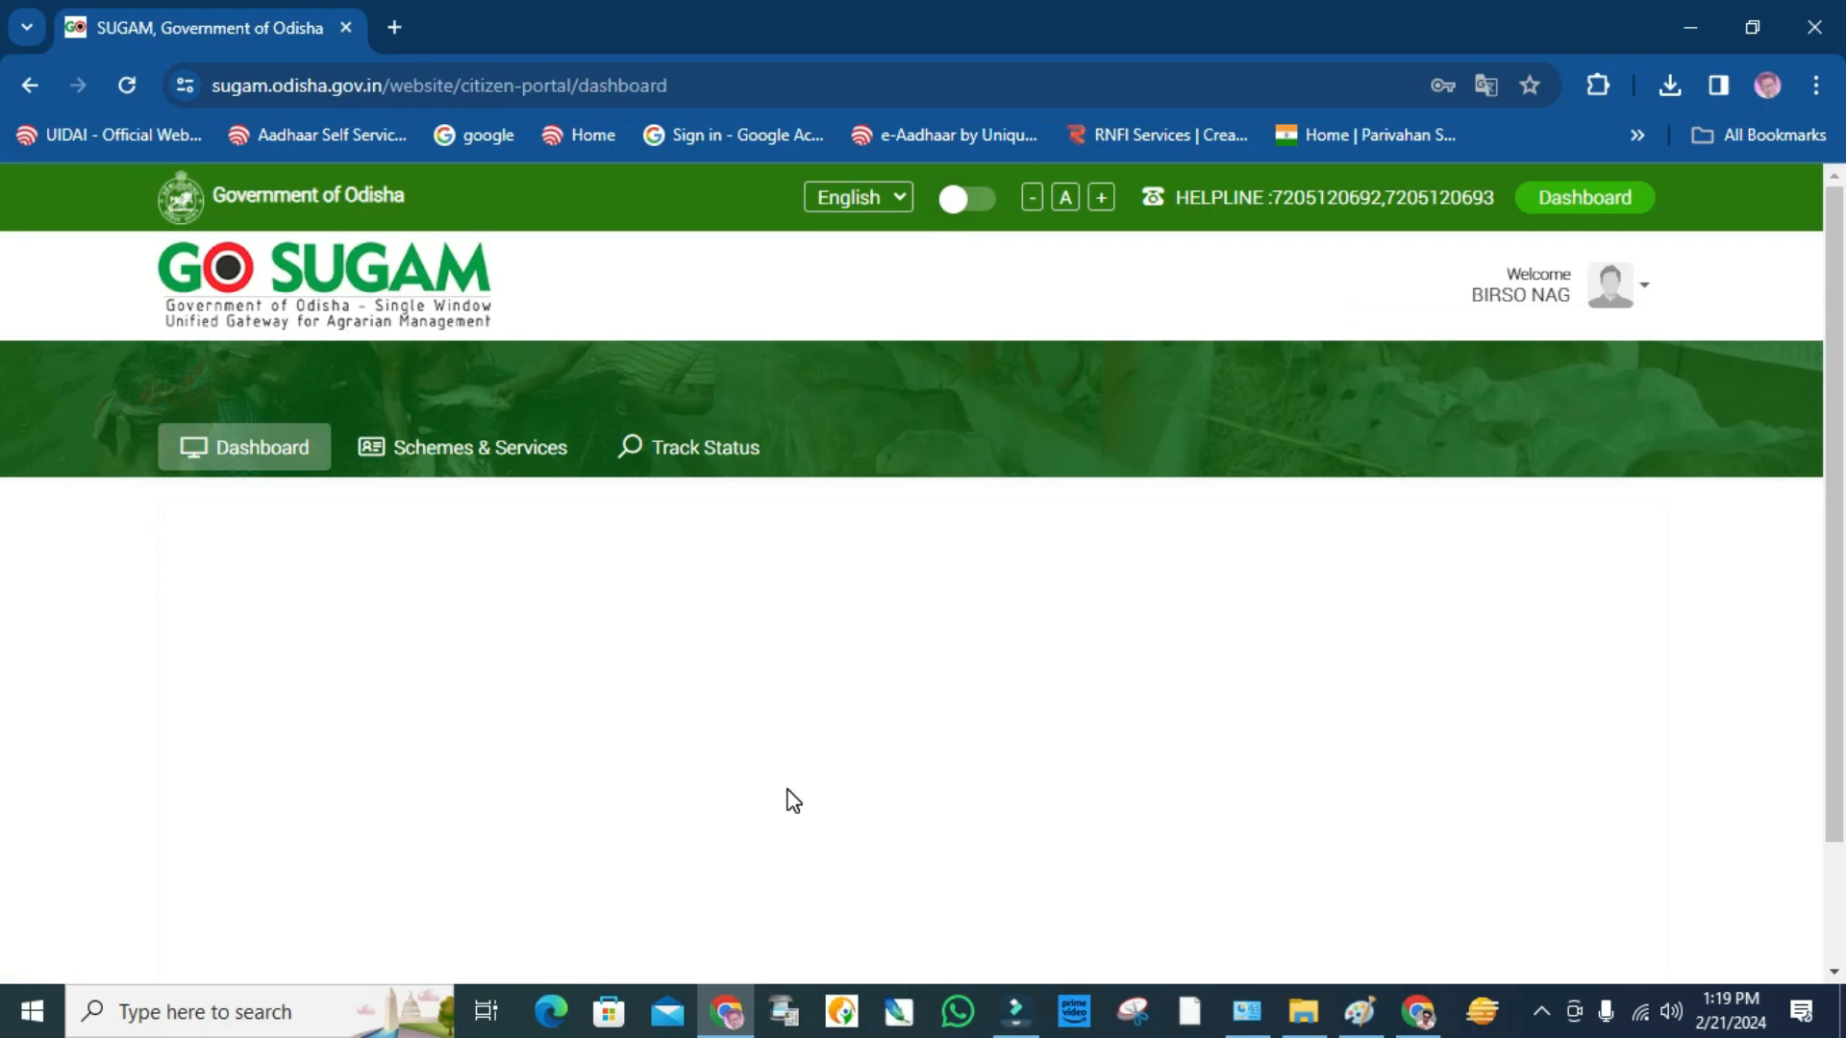
# Open the schemes directory in Odia, search Animal Husbandry schemes and scroll to Small Scale Goat Farming(10+1)
pyautogui.click(447, 459)
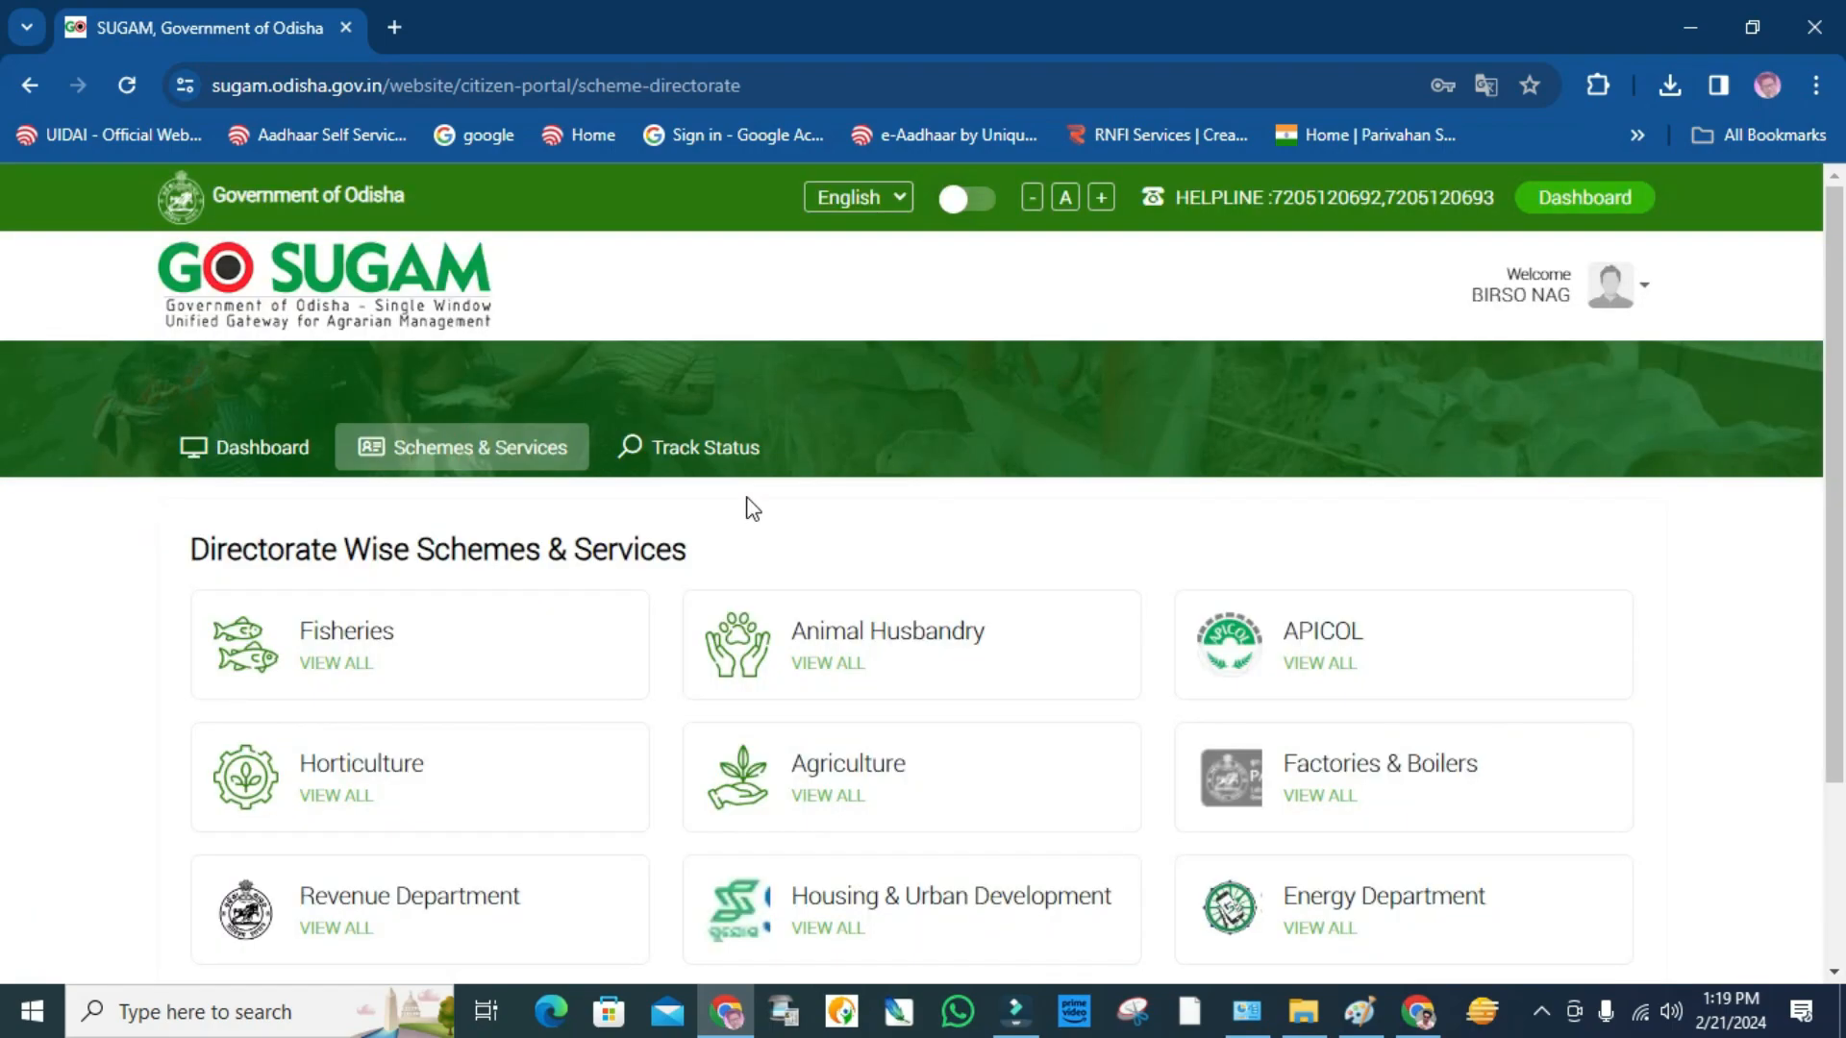
pyautogui.scroll(-2, 855, 732)
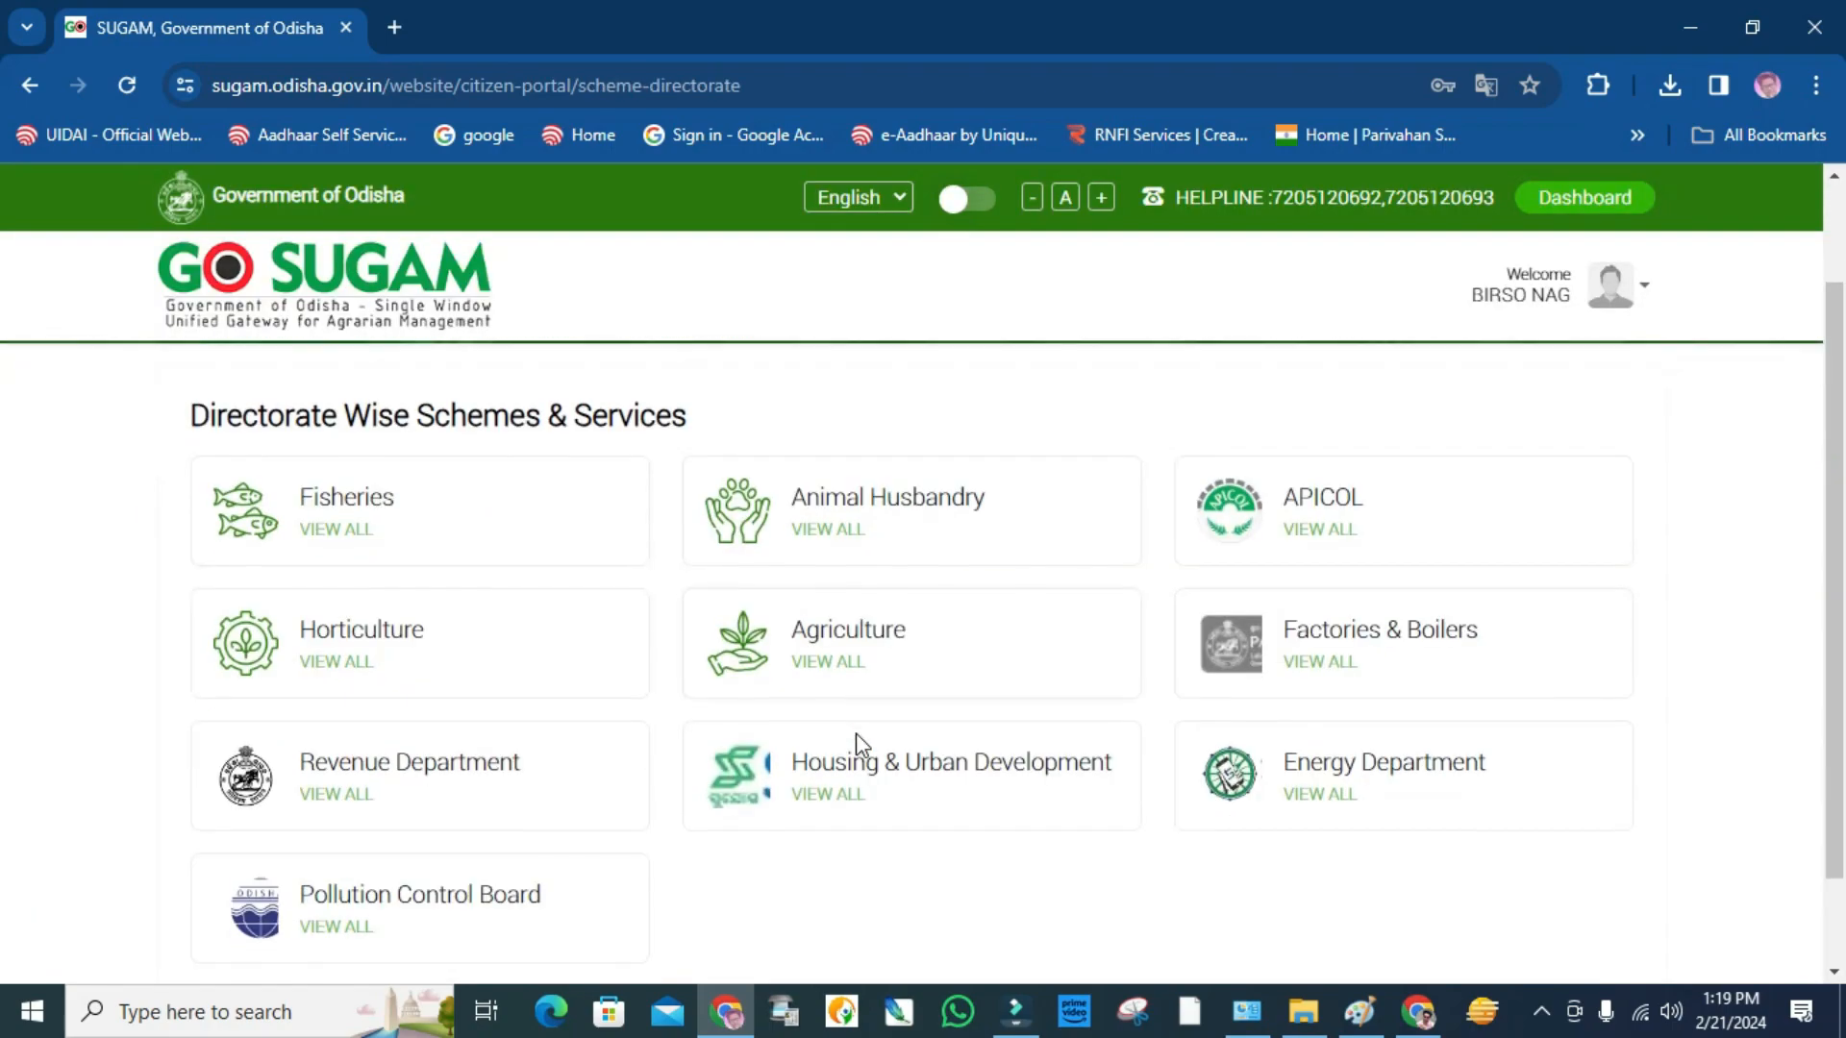
pyautogui.scroll(2, 853, 515)
pyautogui.click(877, 197)
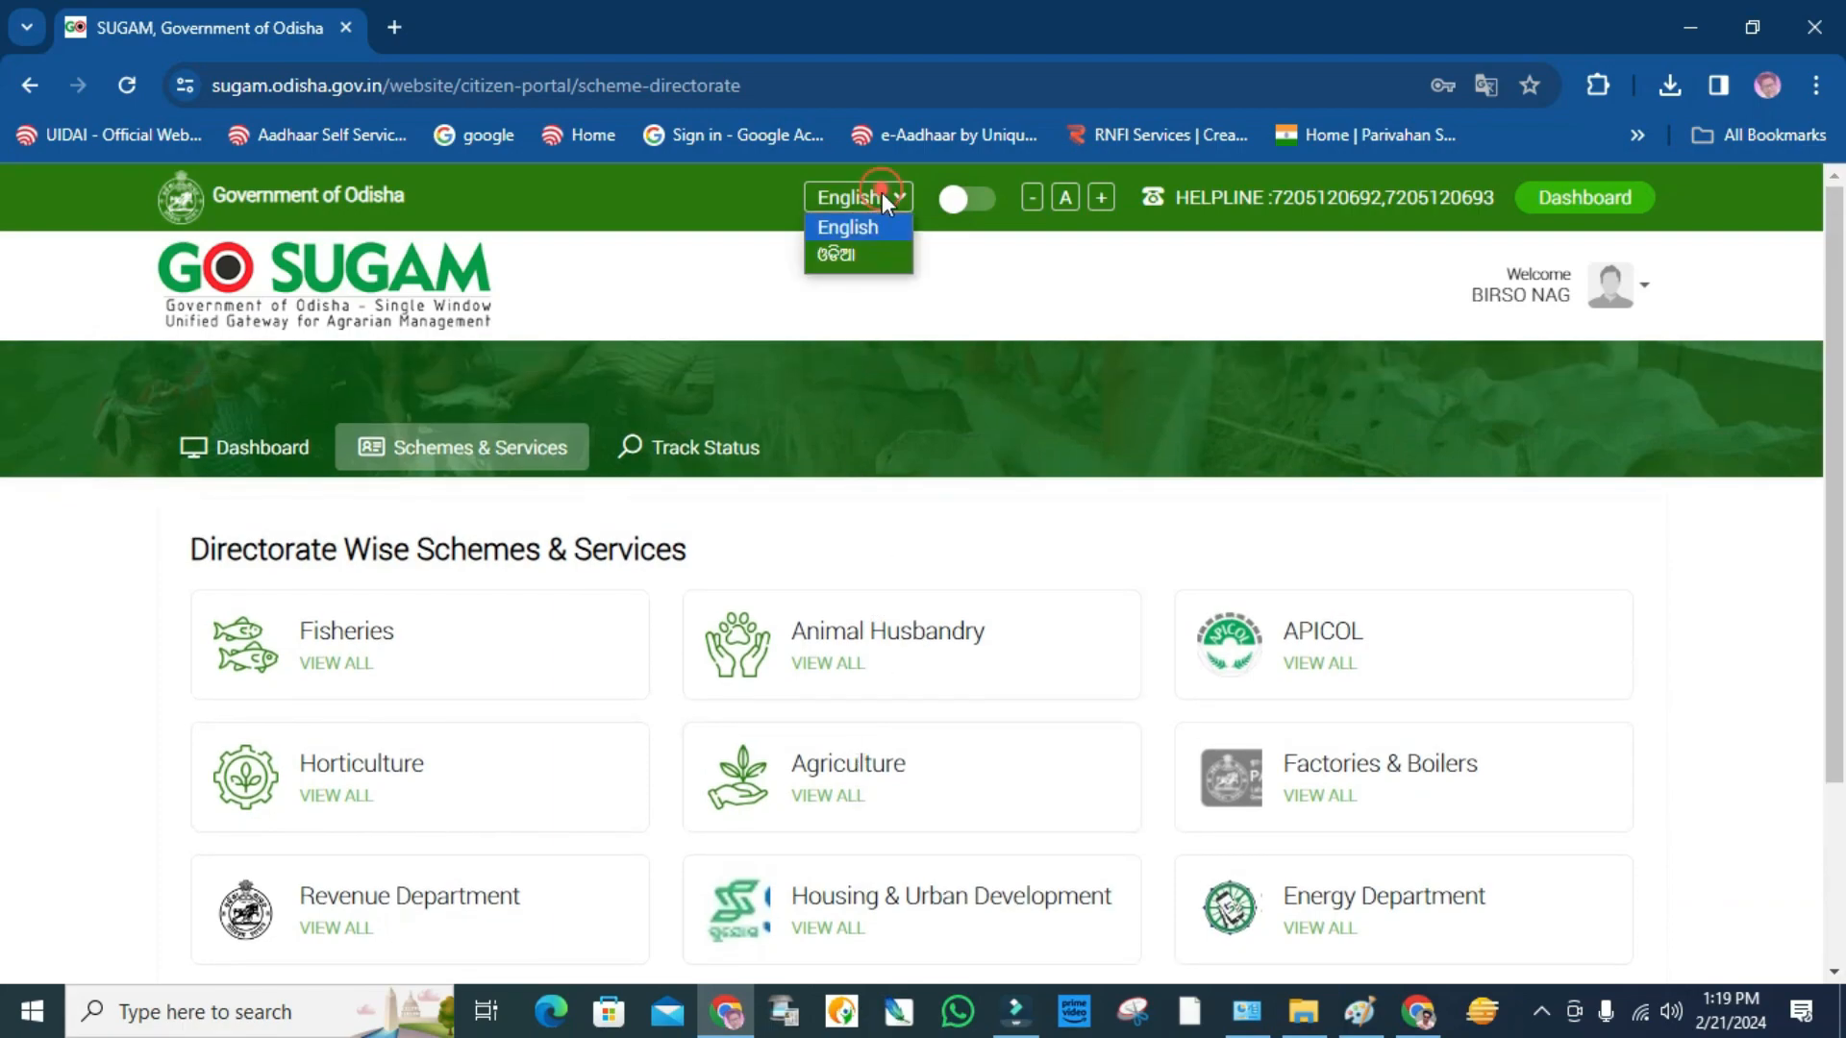
pyautogui.click(854, 259)
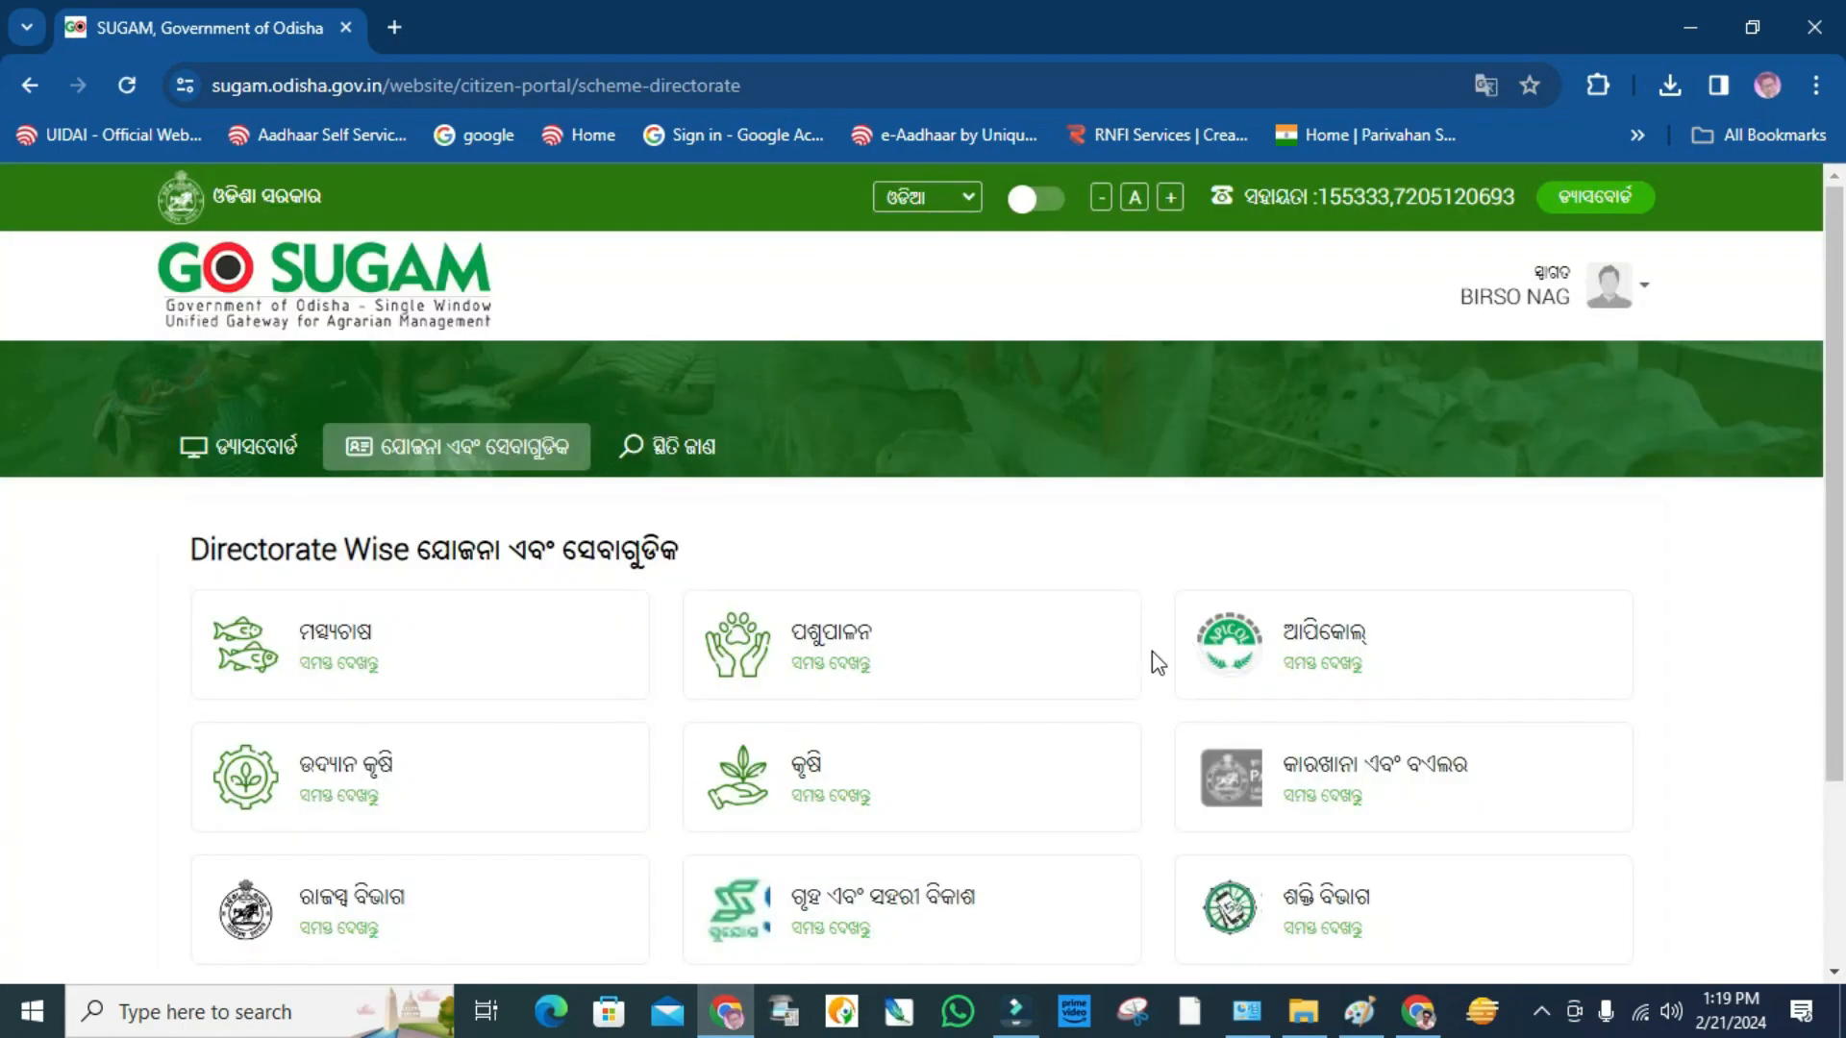
pyautogui.click(833, 664)
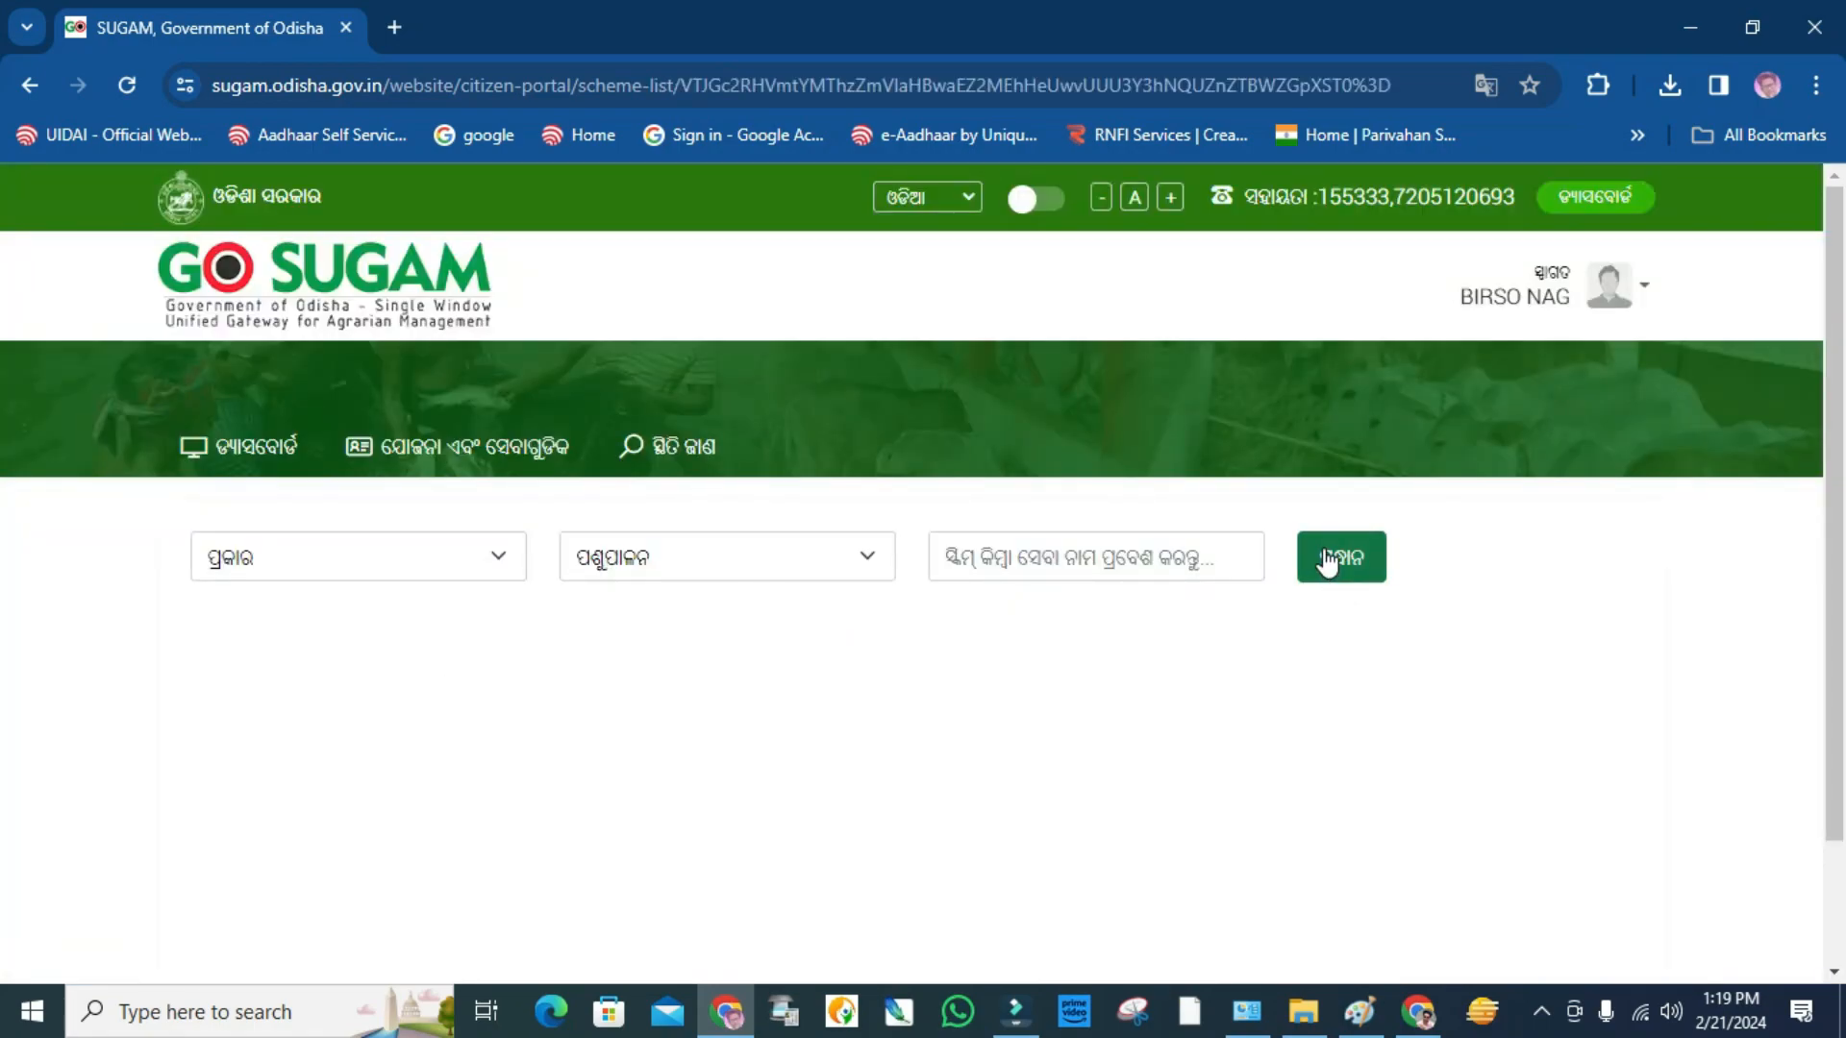
pyautogui.click(1327, 563)
pyautogui.click(942, 190)
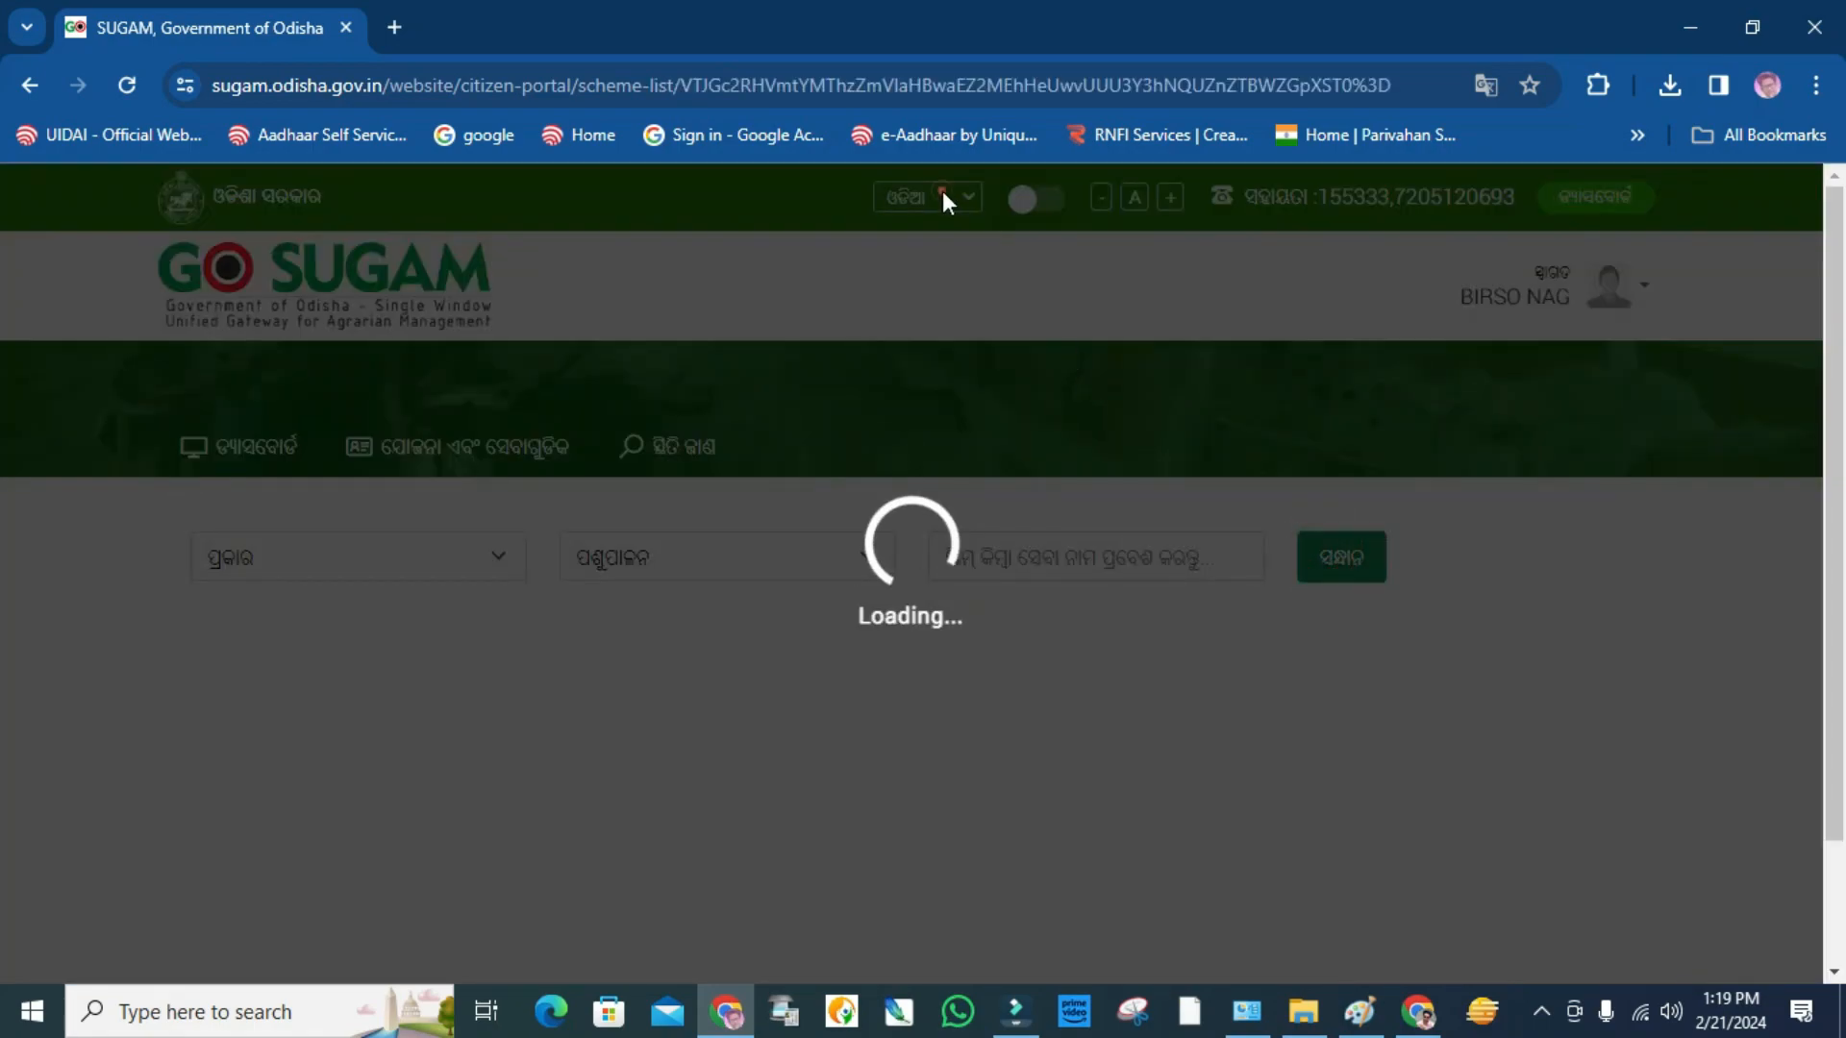
pyautogui.scroll(-10, 296, 781)
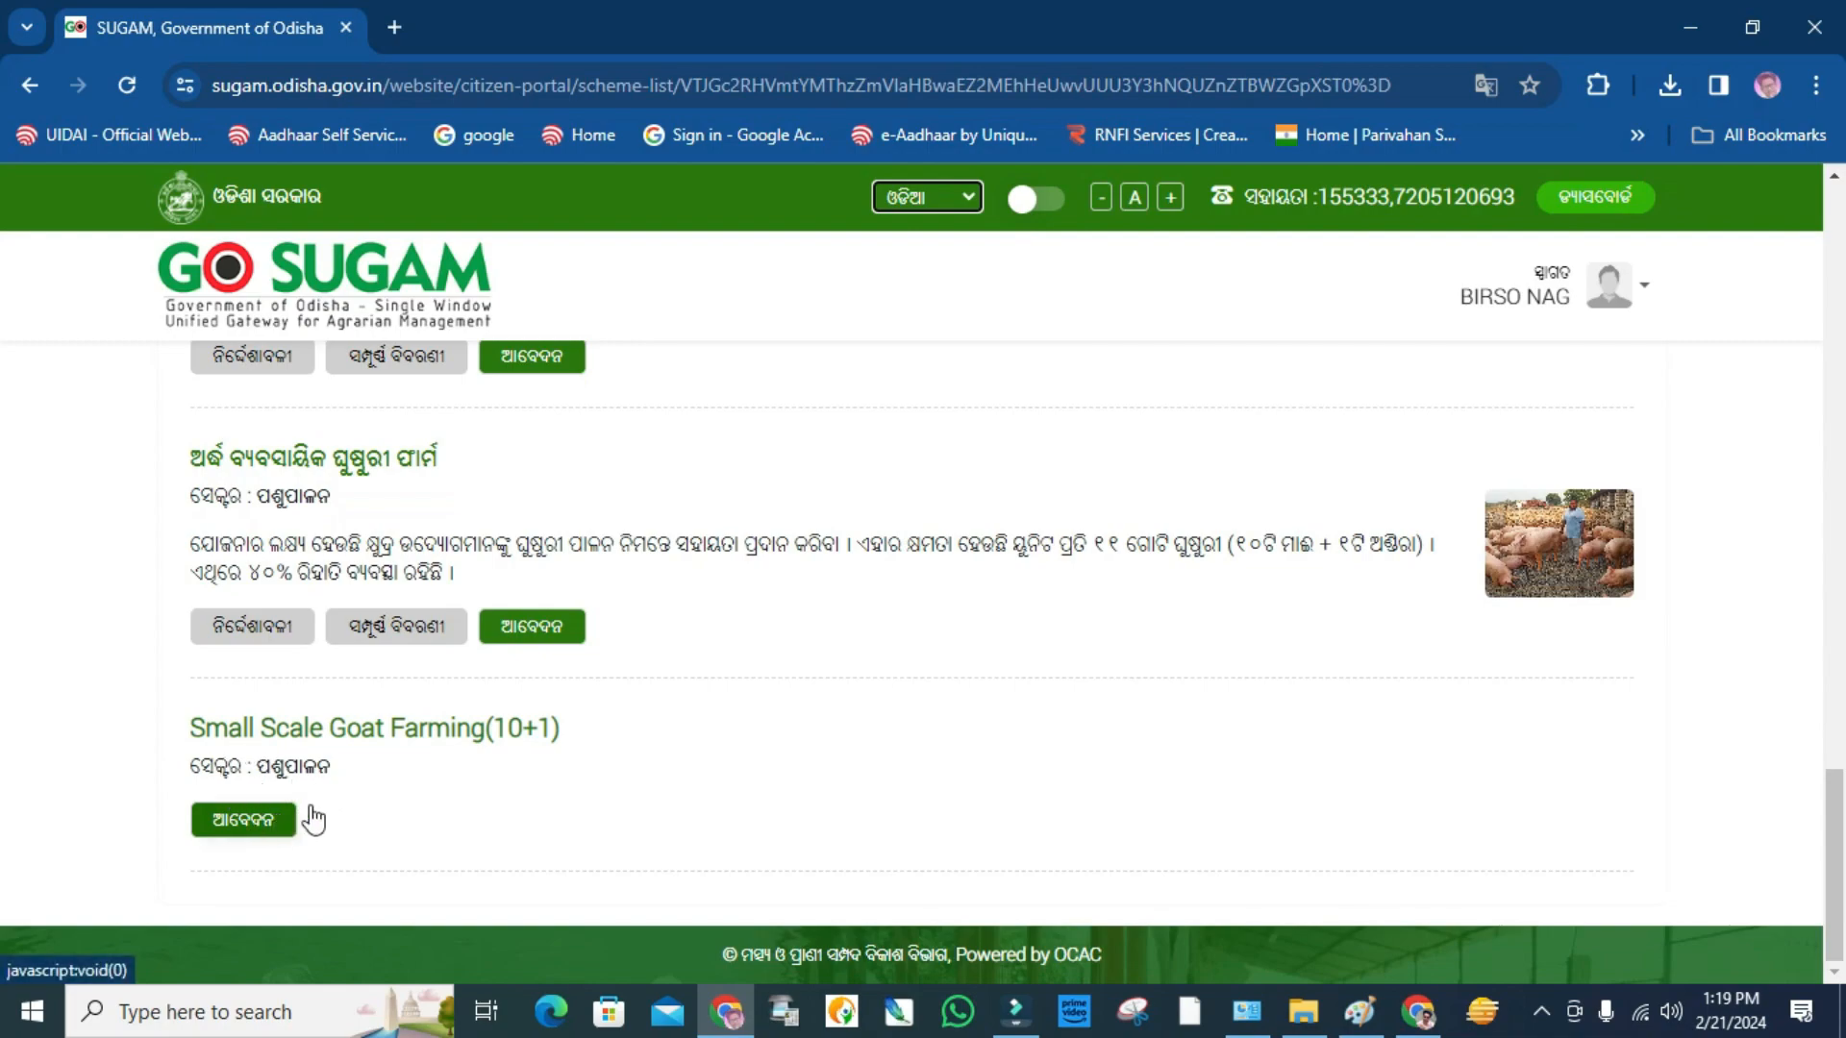
# Begin the goat farming application and verify the farmer's Aadhaar number by OTP
pyautogui.click(266, 819)
pyautogui.scroll(-2, 839, 671)
pyautogui.click(314, 614)
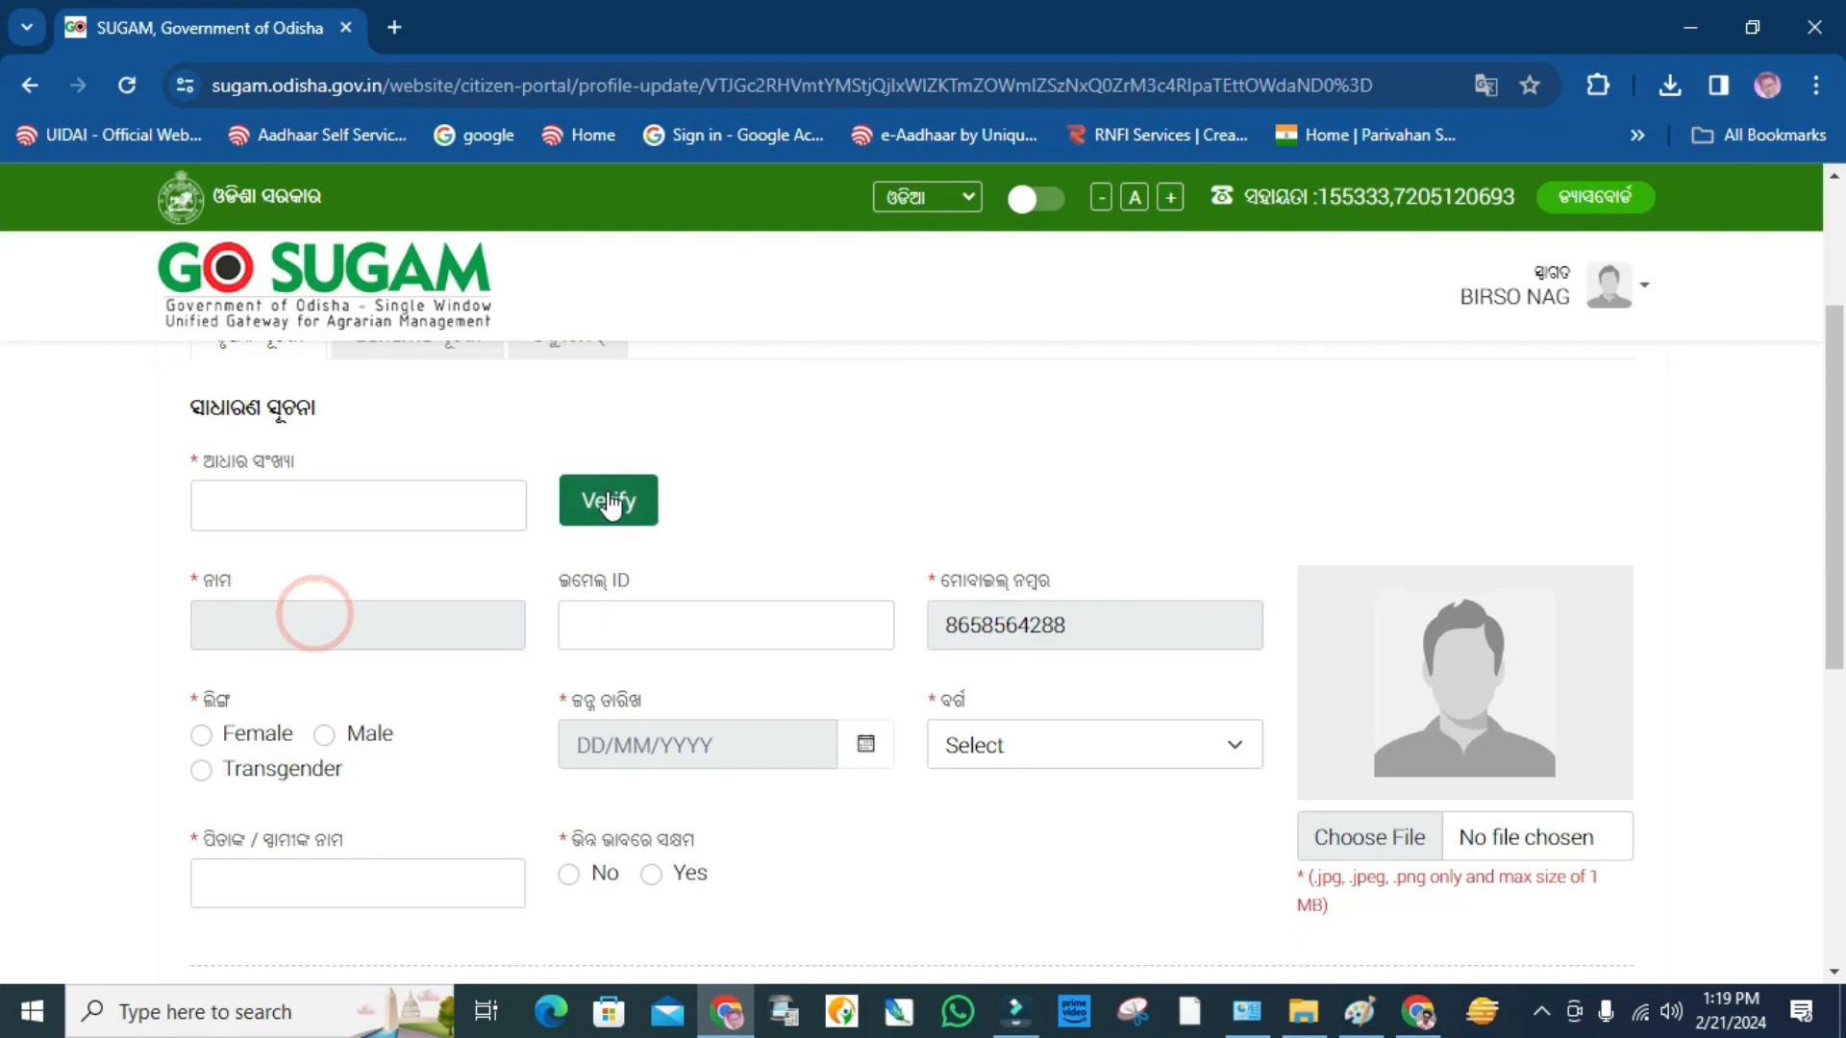
pyautogui.click(254, 516)
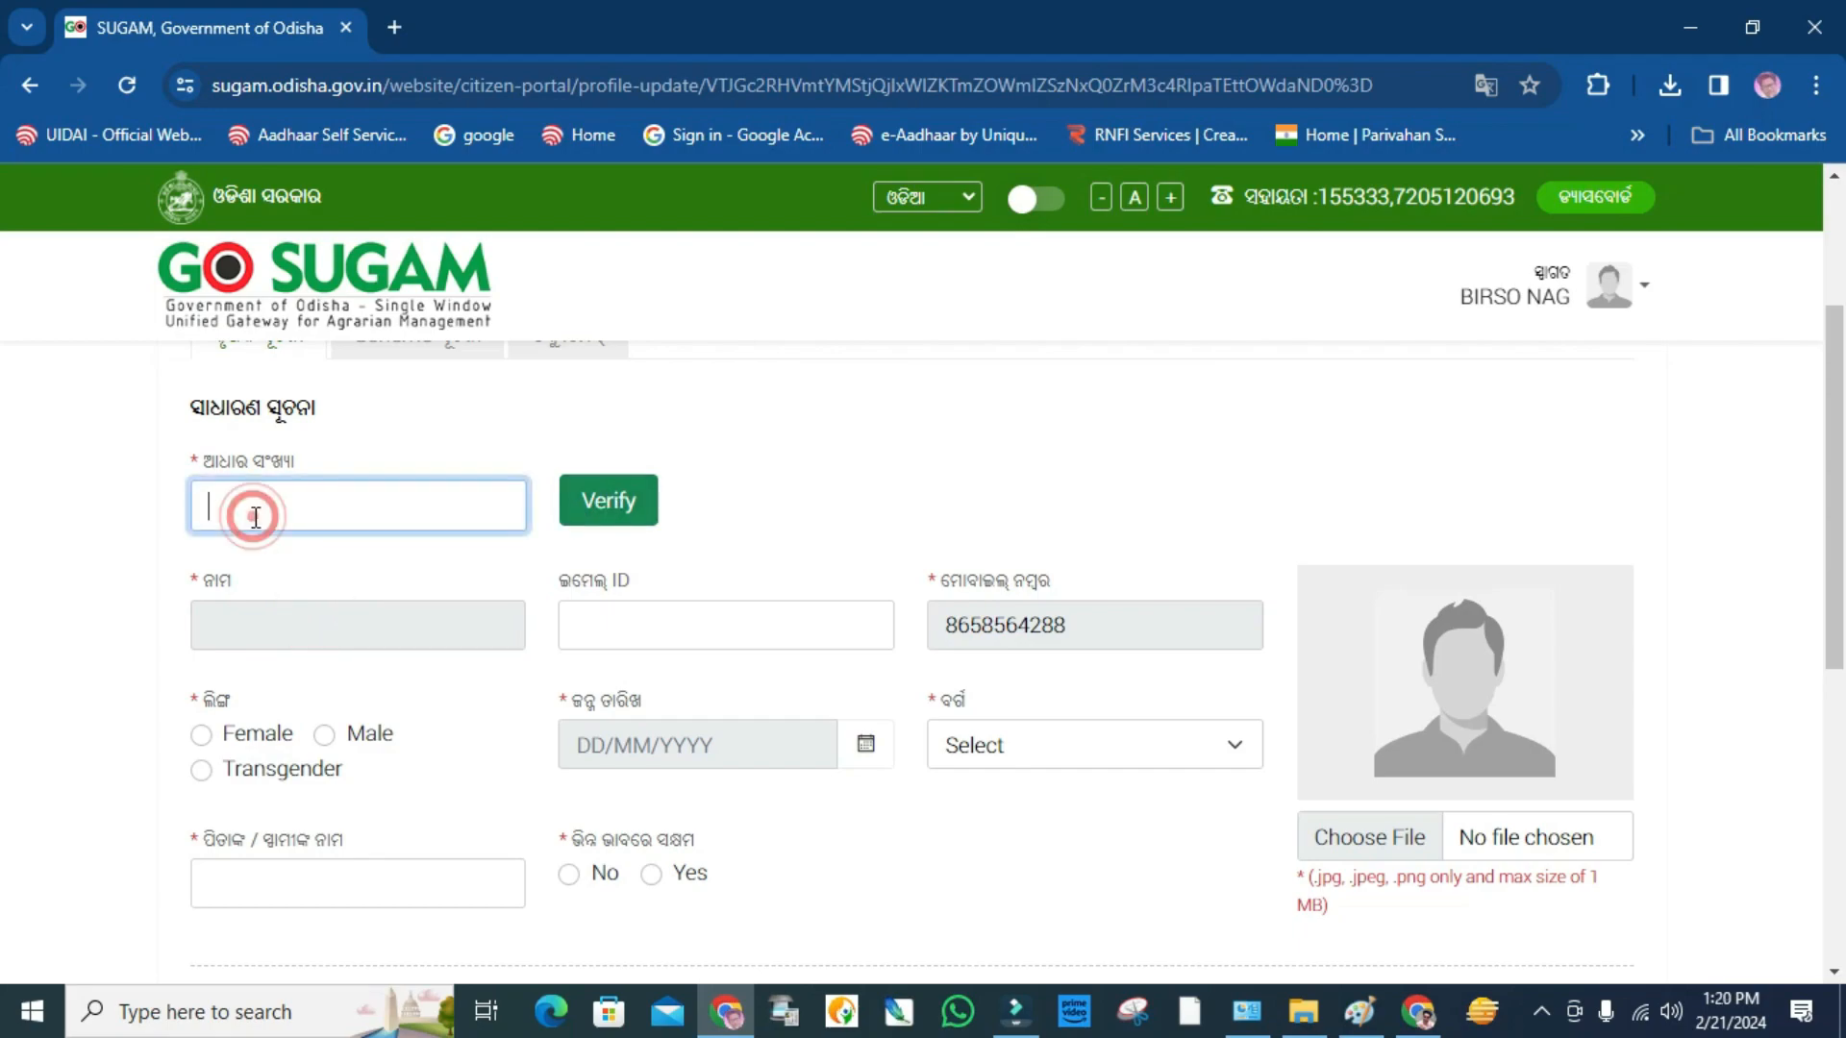
pyautogui.write('6')
pyautogui.click(806, 536)
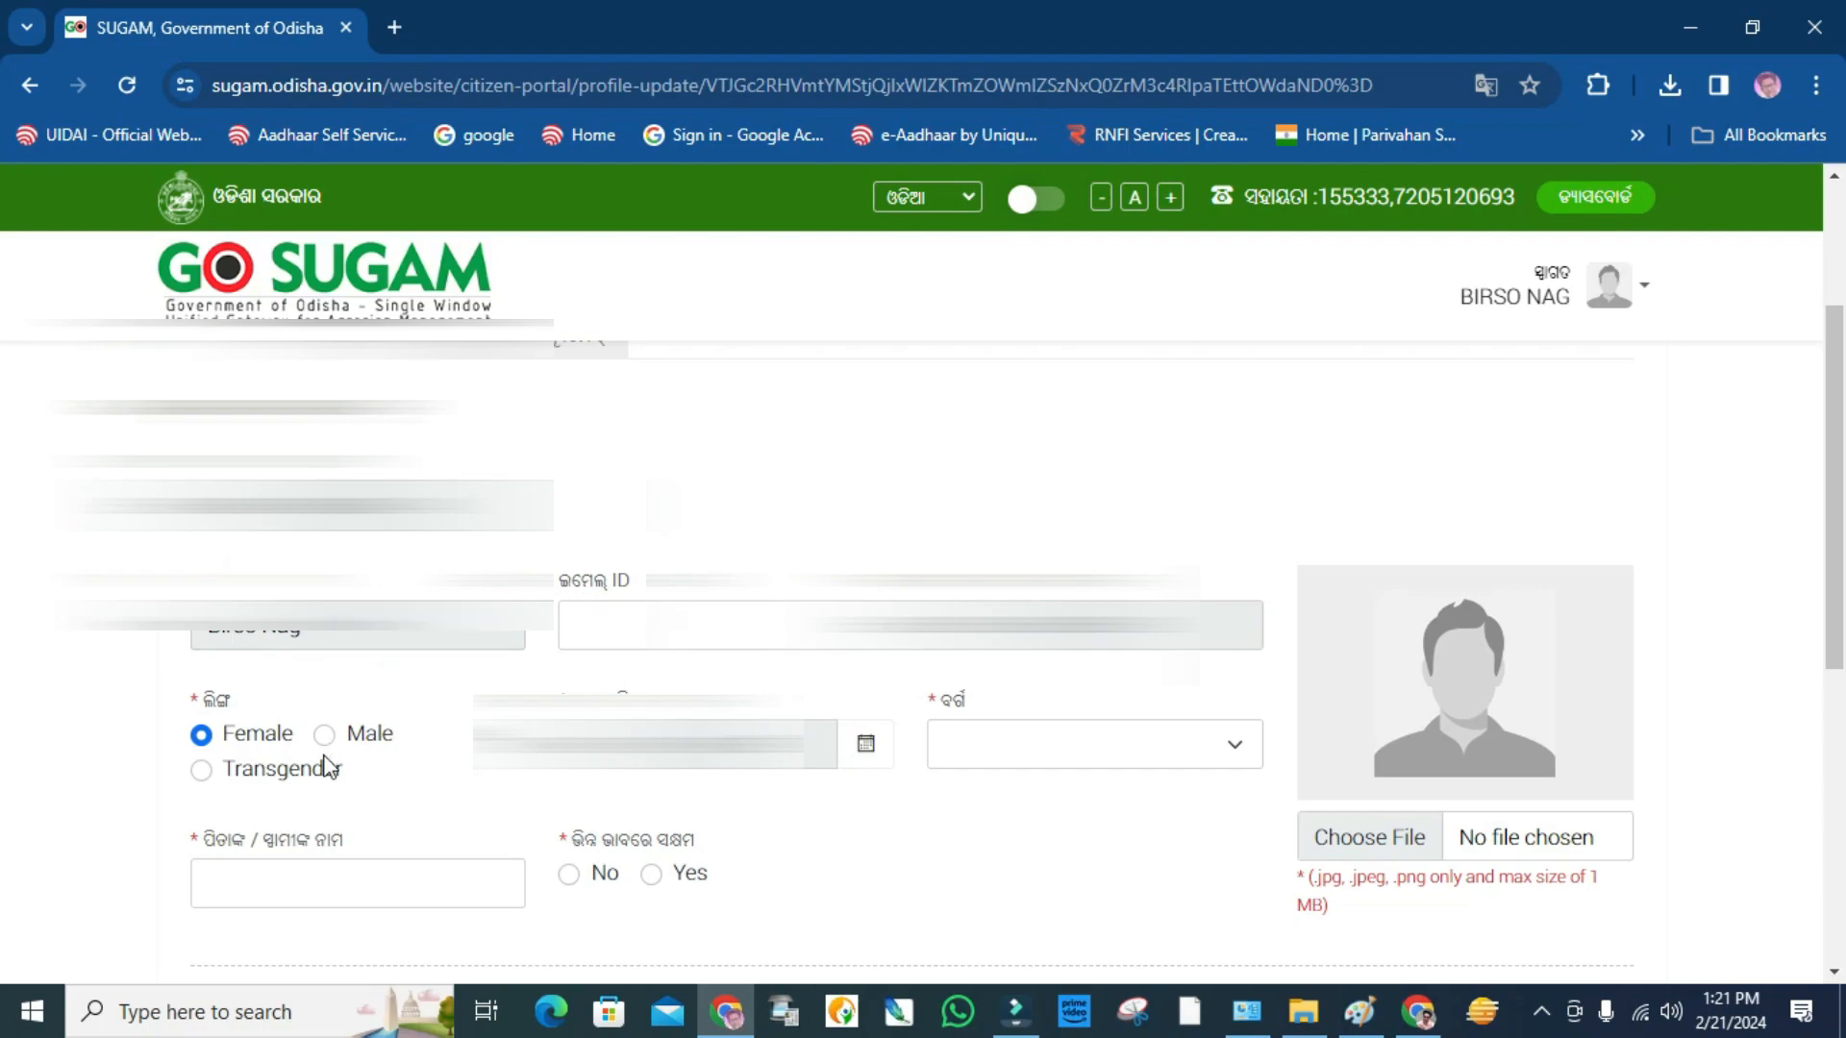
# Set the category to OBC and answer No to differently abled
pyautogui.click(1058, 745)
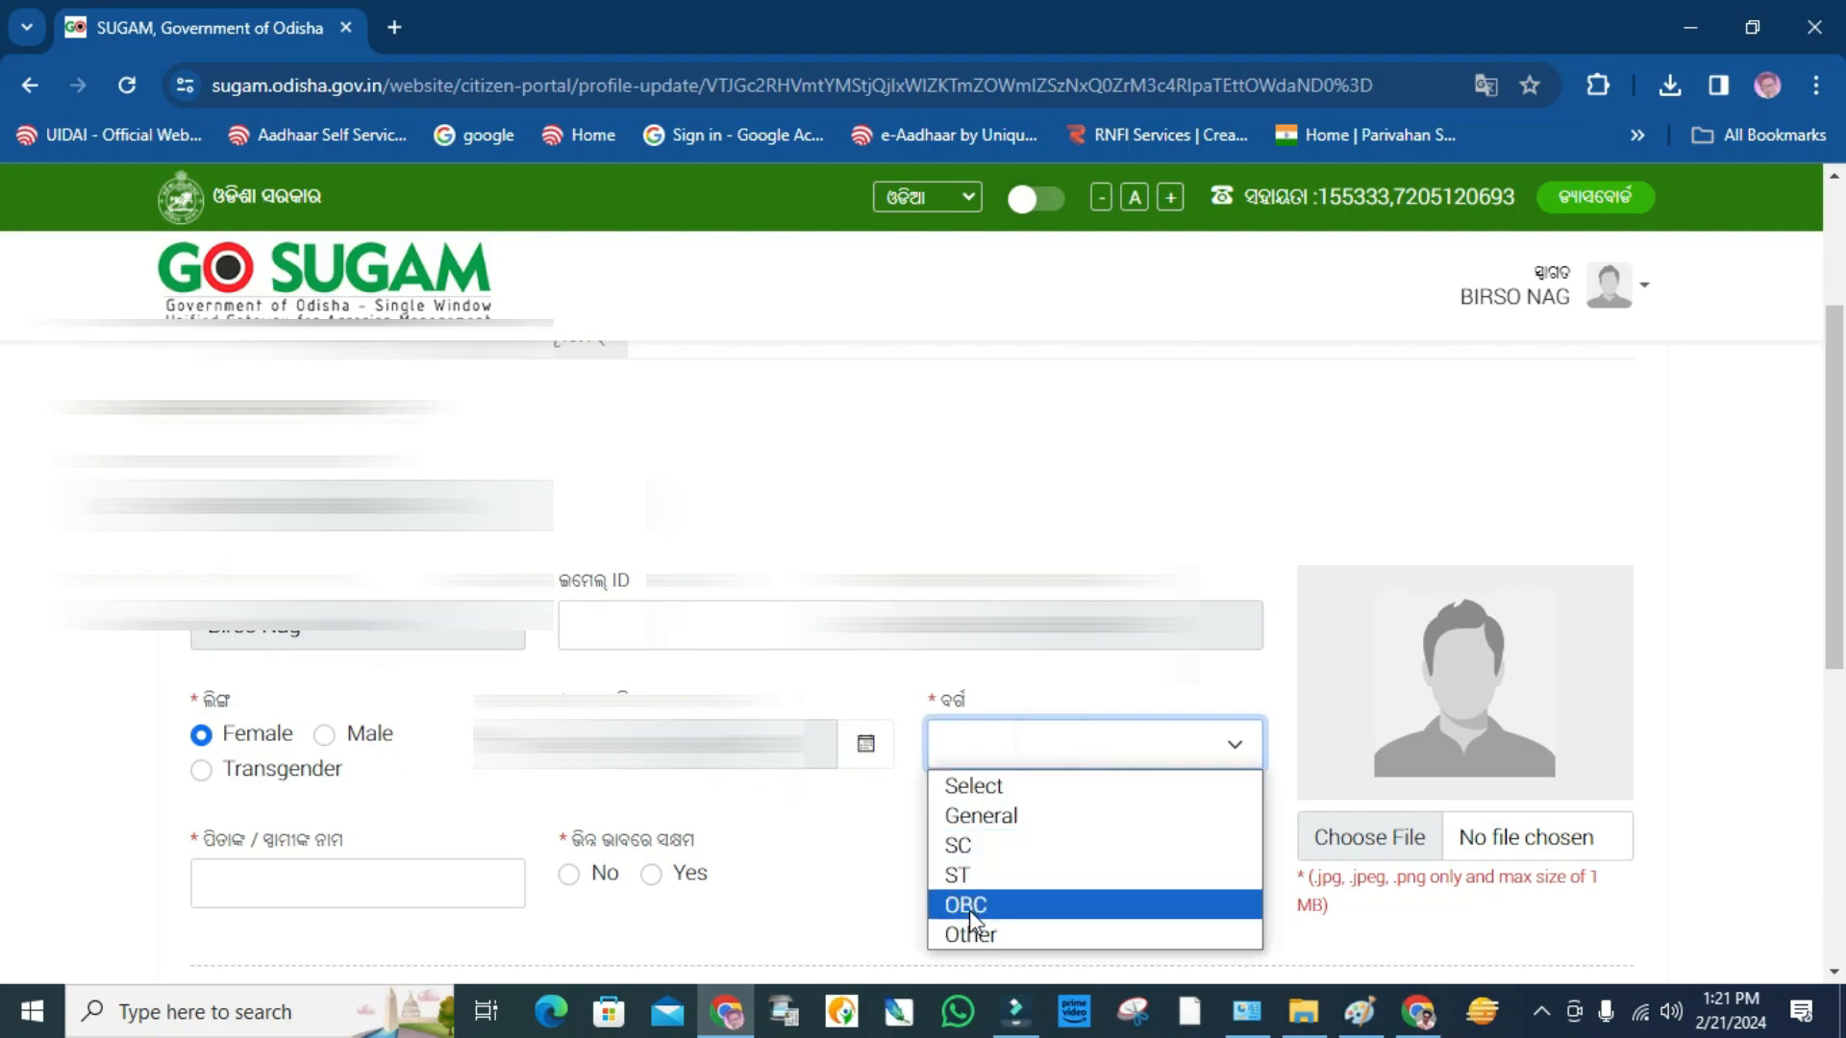
pyautogui.click(970, 907)
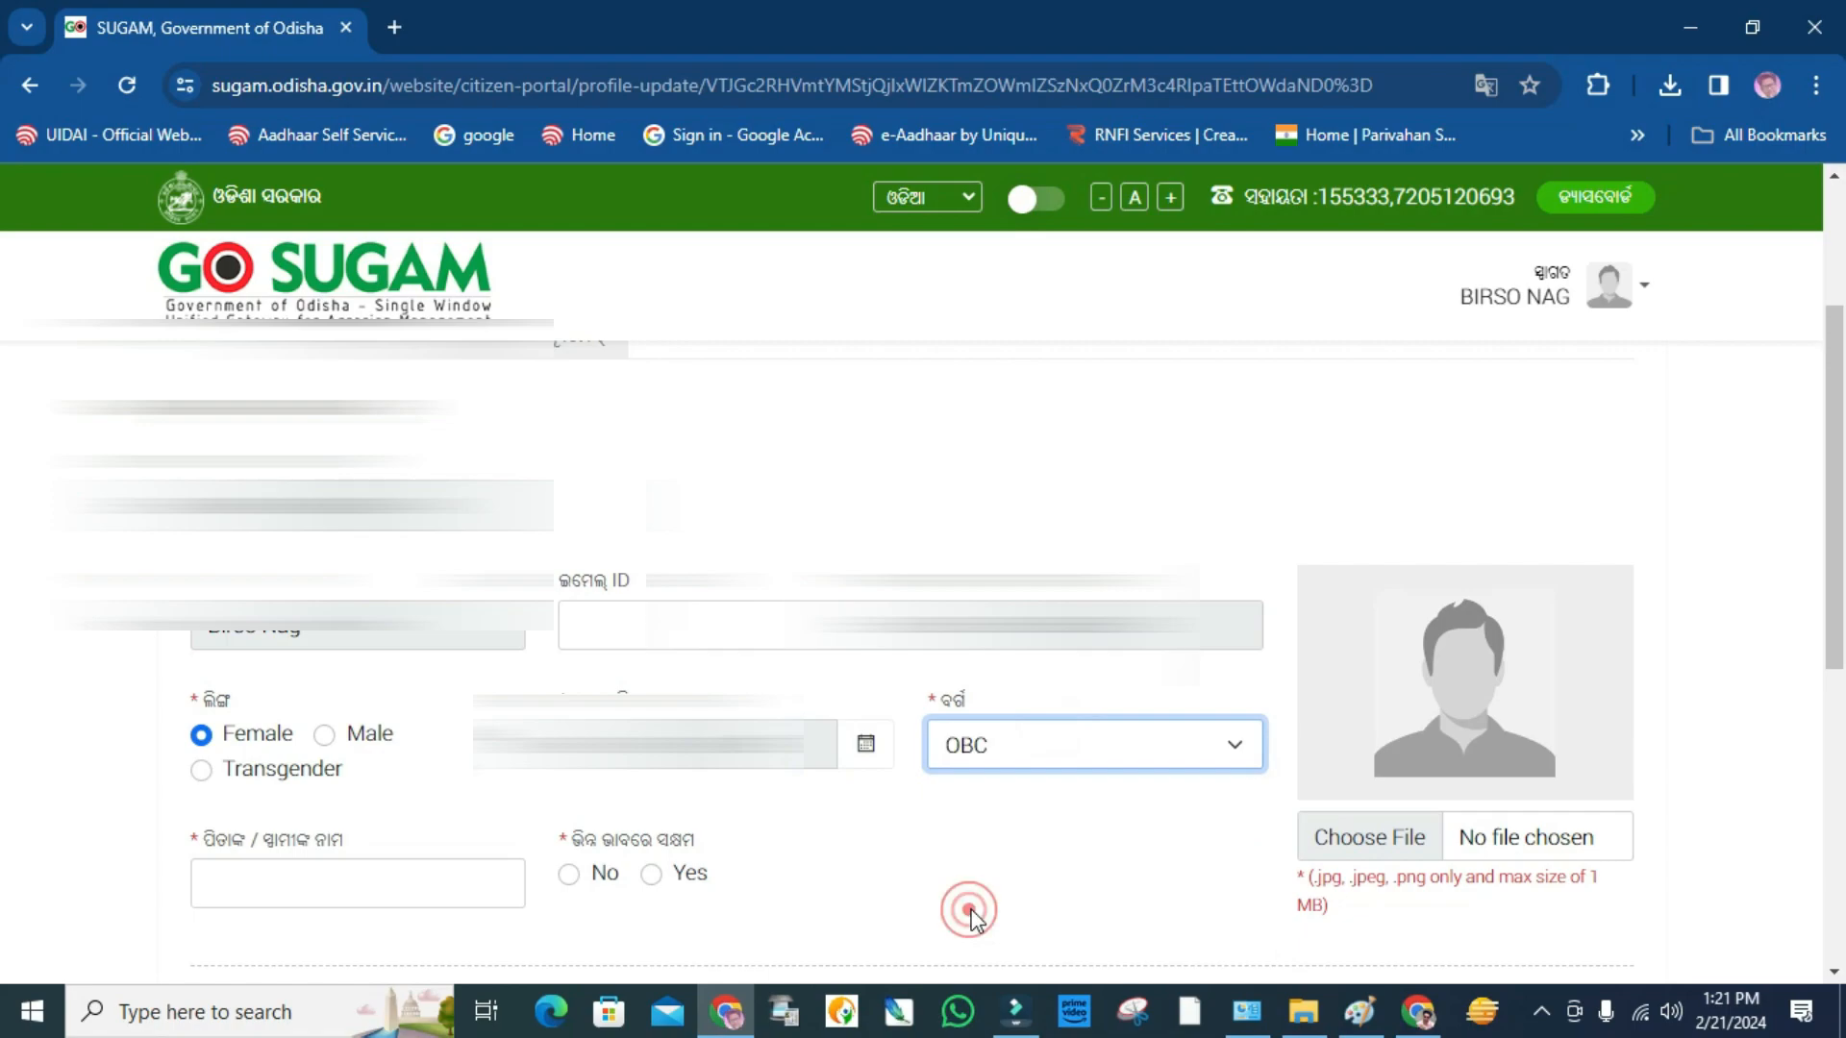
pyautogui.click(570, 875)
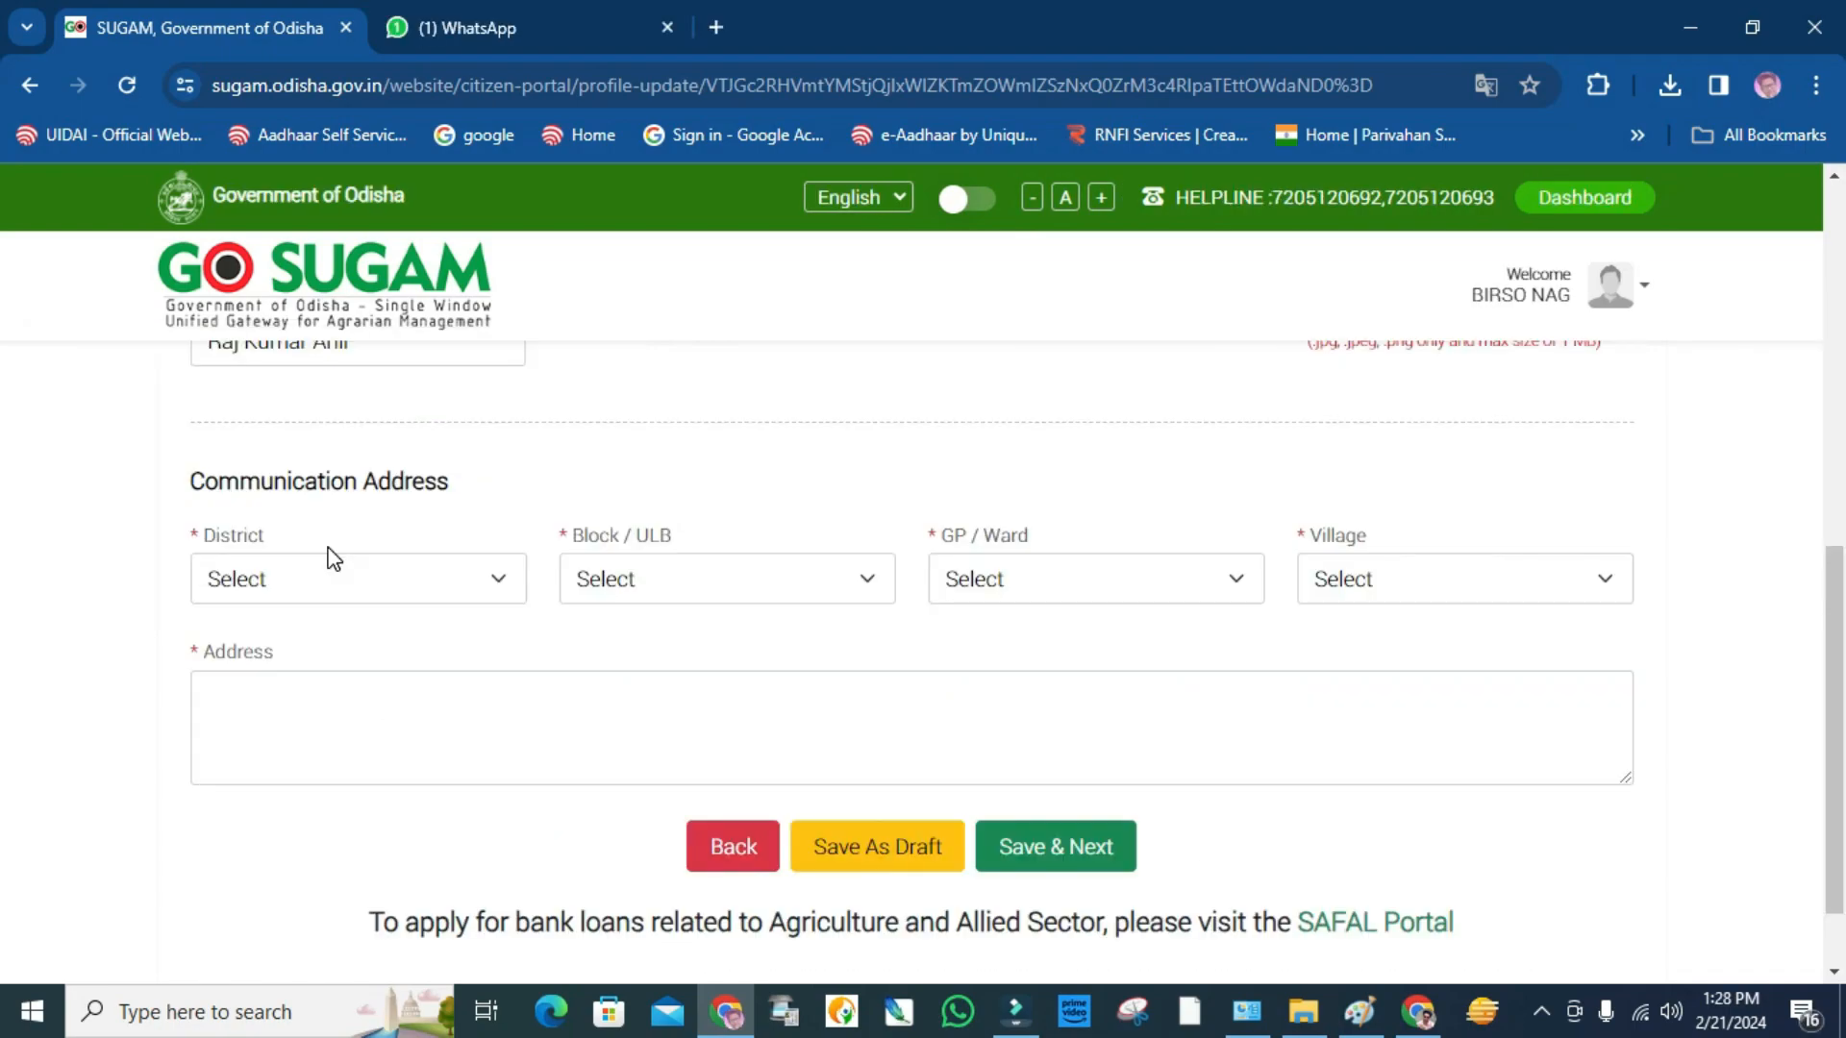
# Set the communication district SUNDARGARH, block KUARMUNDA, GP DUMERJORE and village Dumerjor
pyautogui.click(346, 590)
pyautogui.scroll(-5, 313, 576)
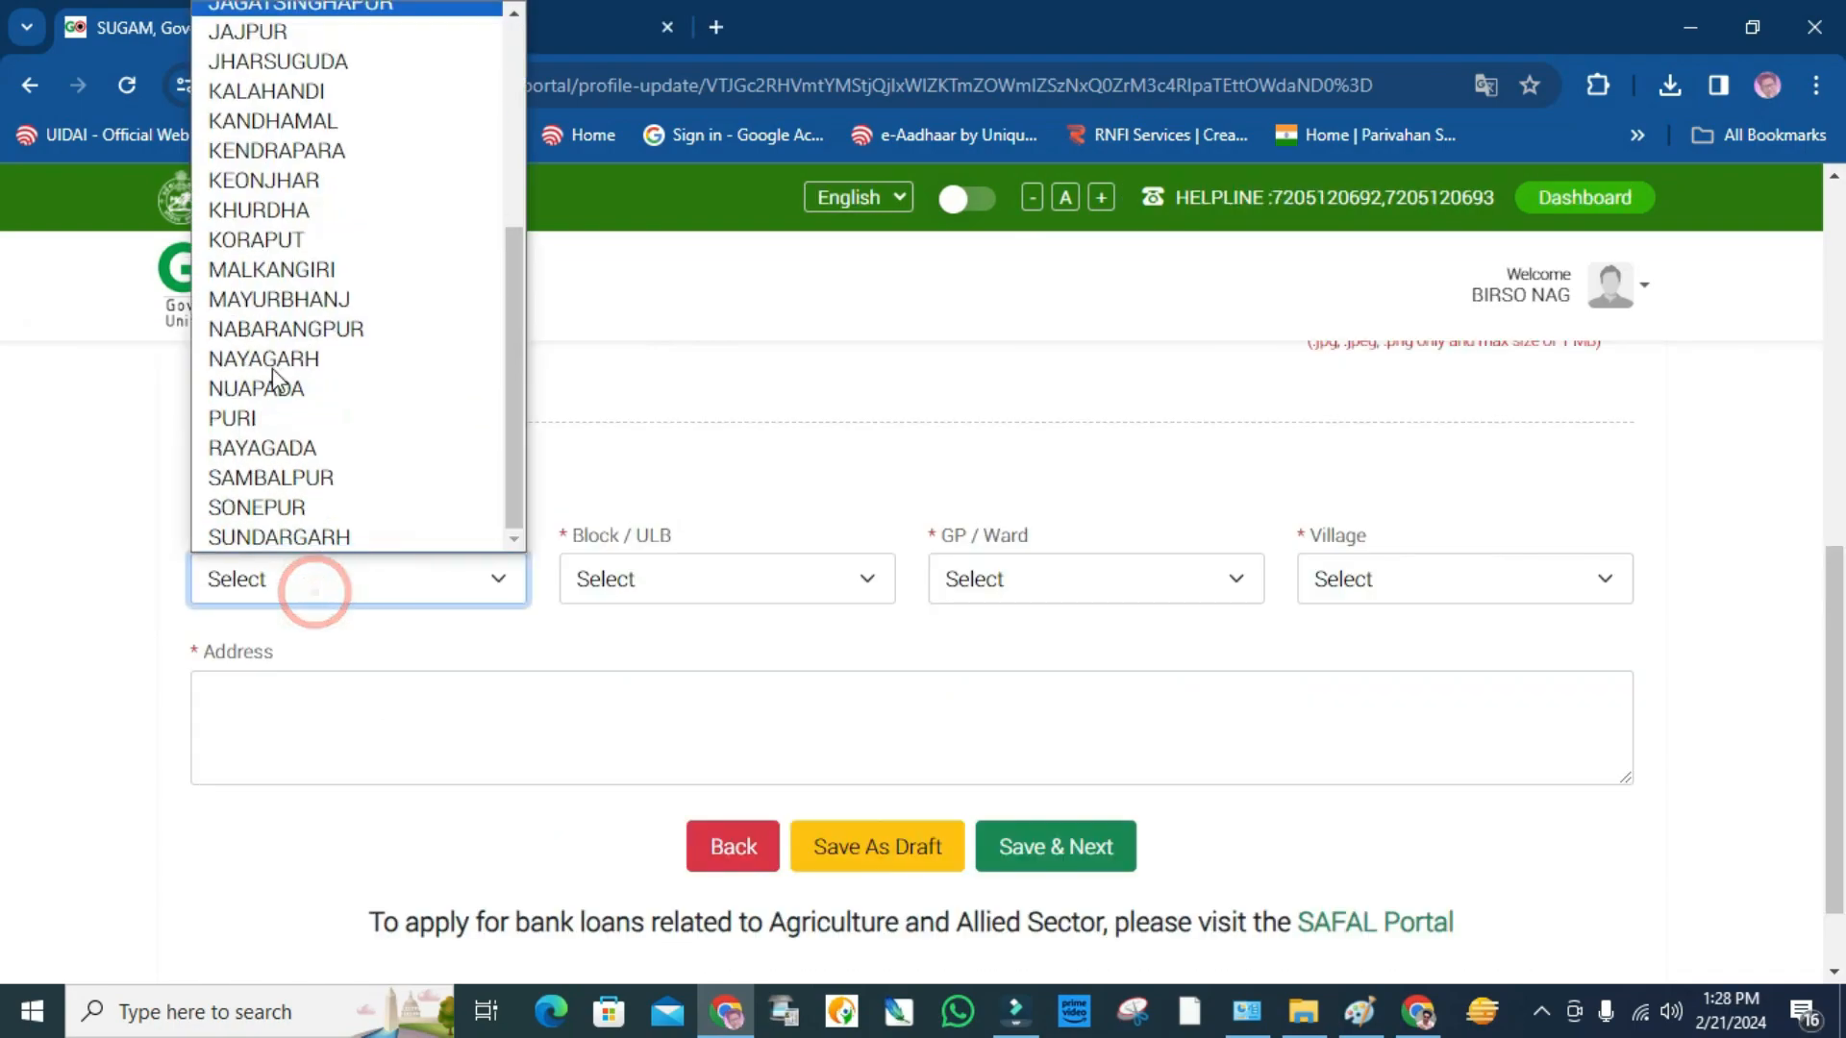
pyautogui.click(257, 539)
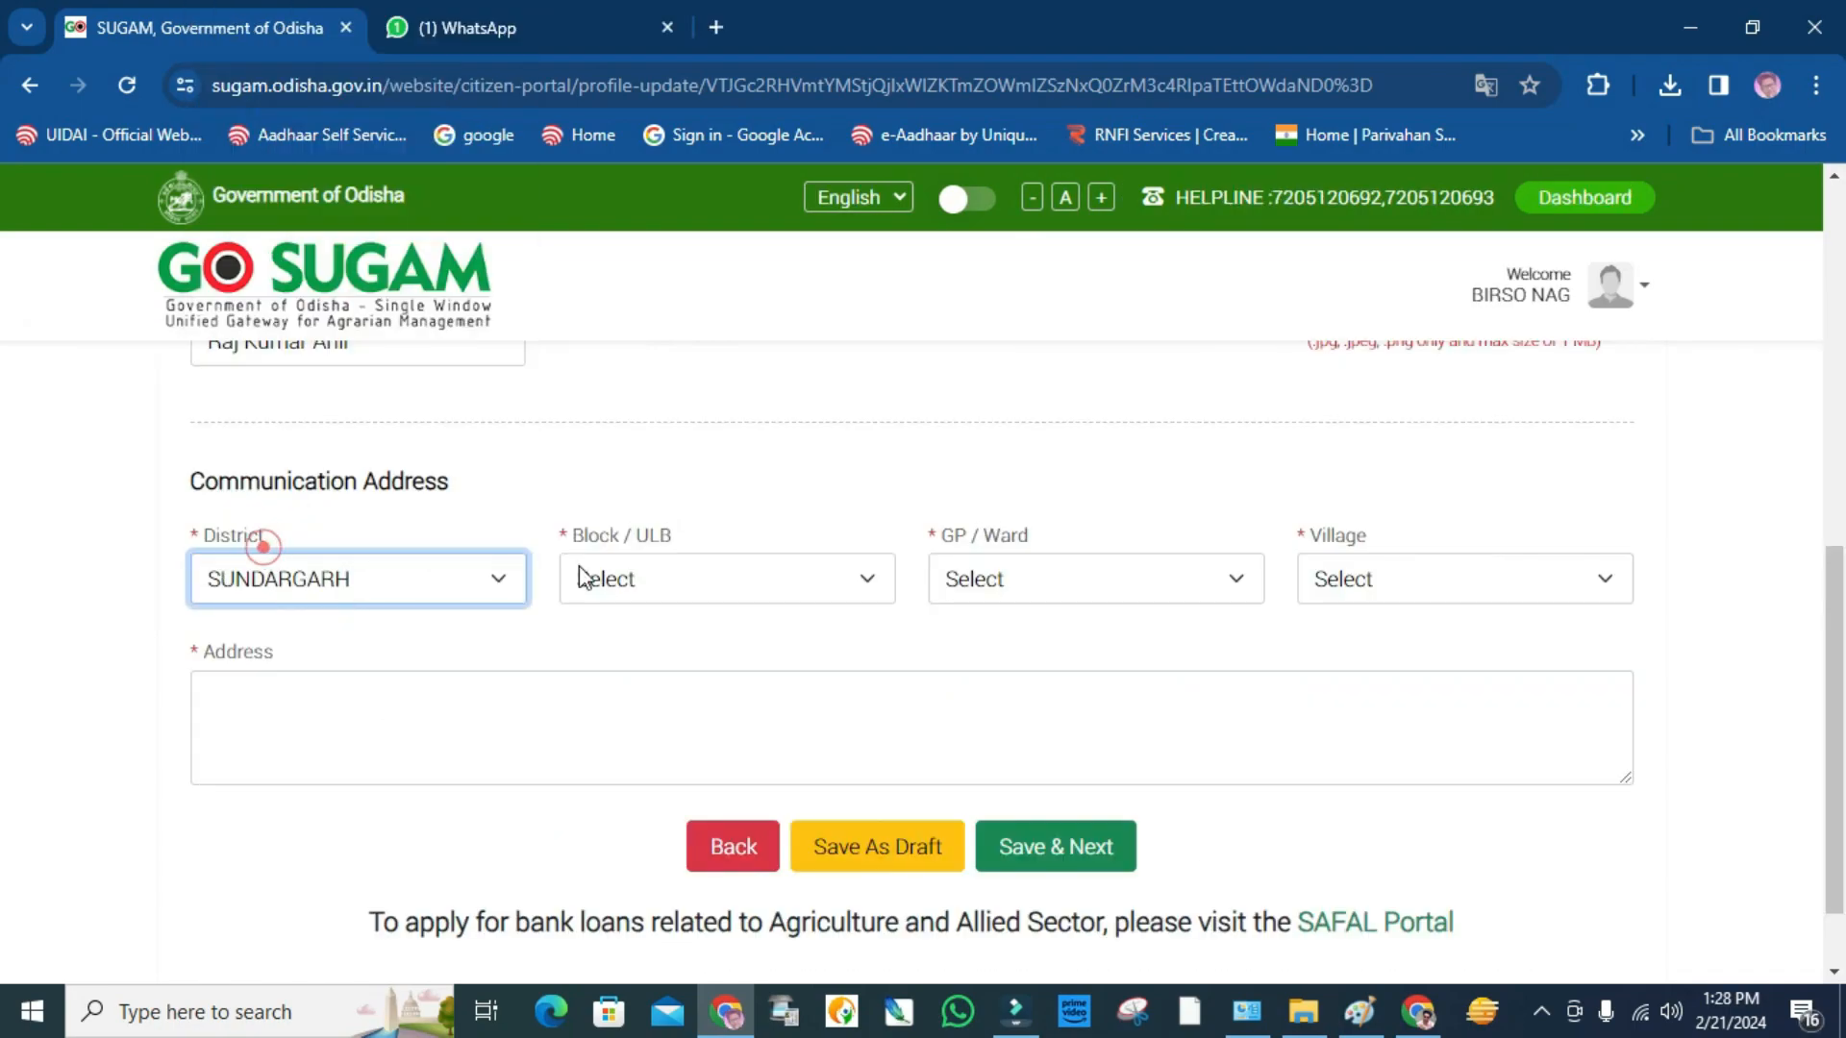
pyautogui.click(668, 574)
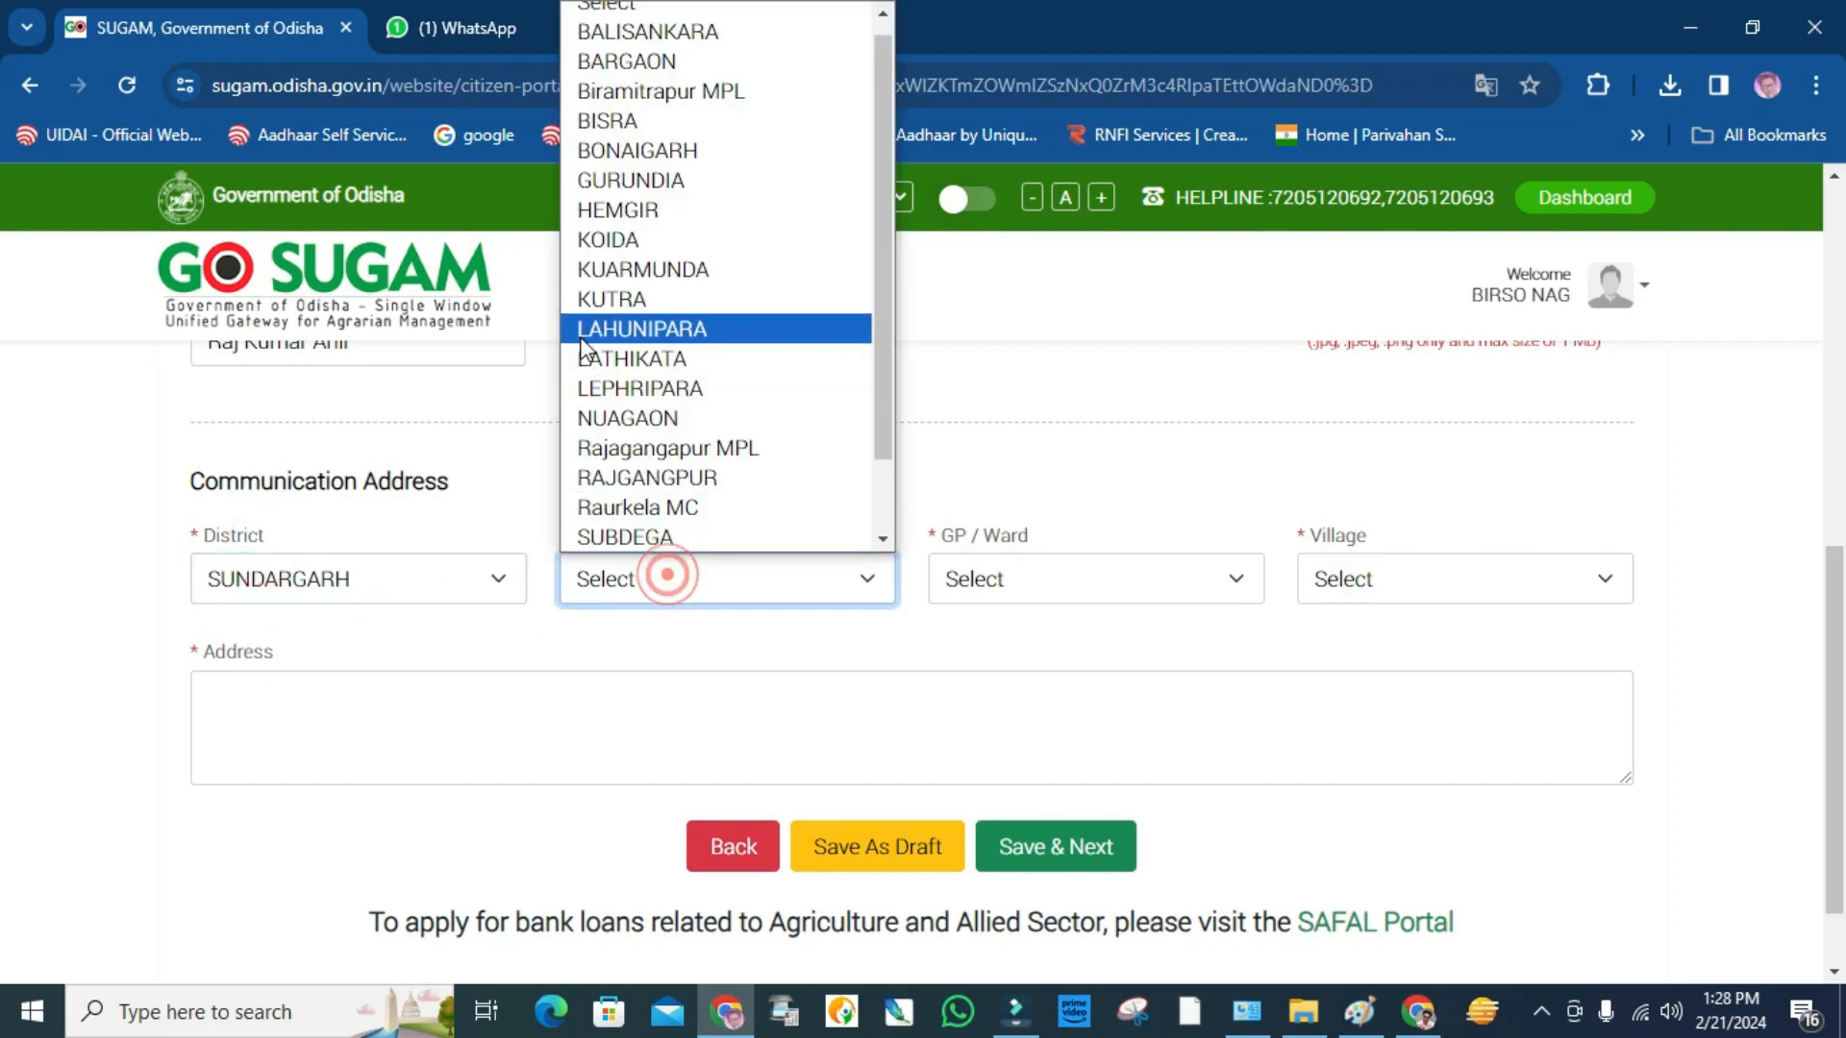
pyautogui.click(665, 268)
pyautogui.click(1046, 587)
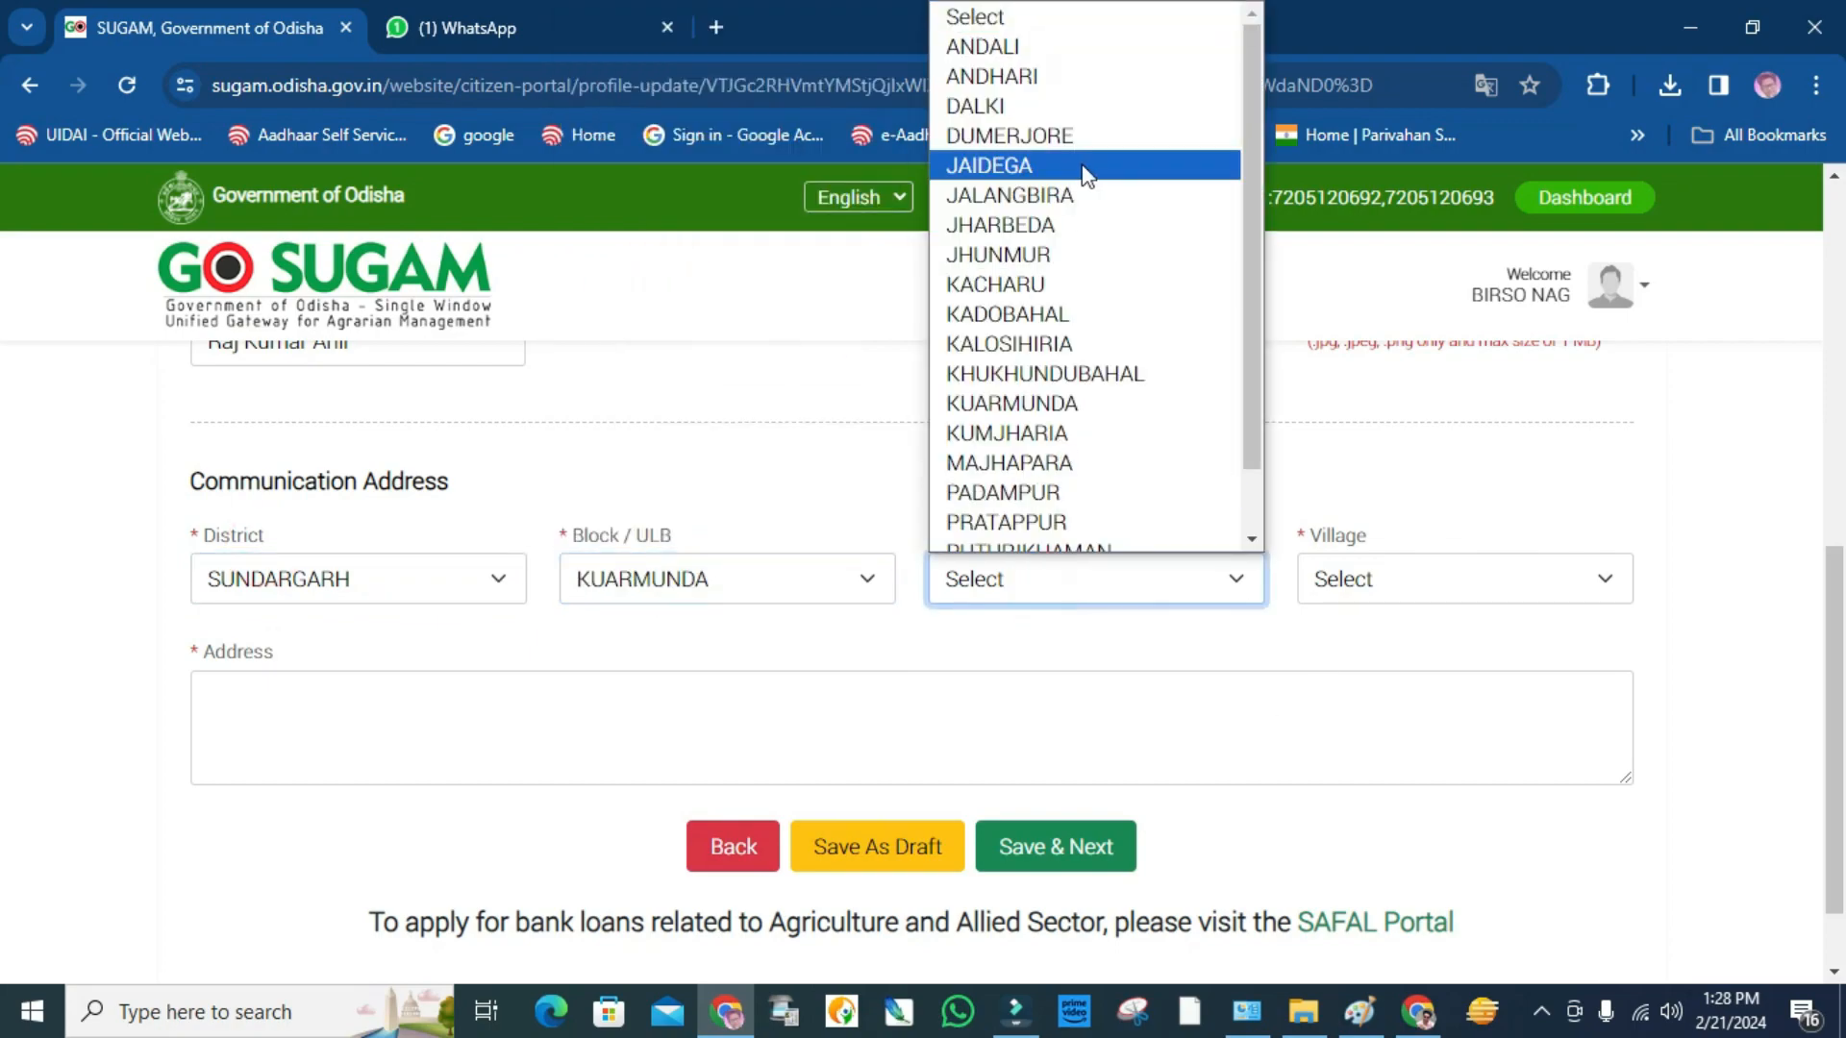
pyautogui.click(1058, 141)
pyautogui.click(1369, 569)
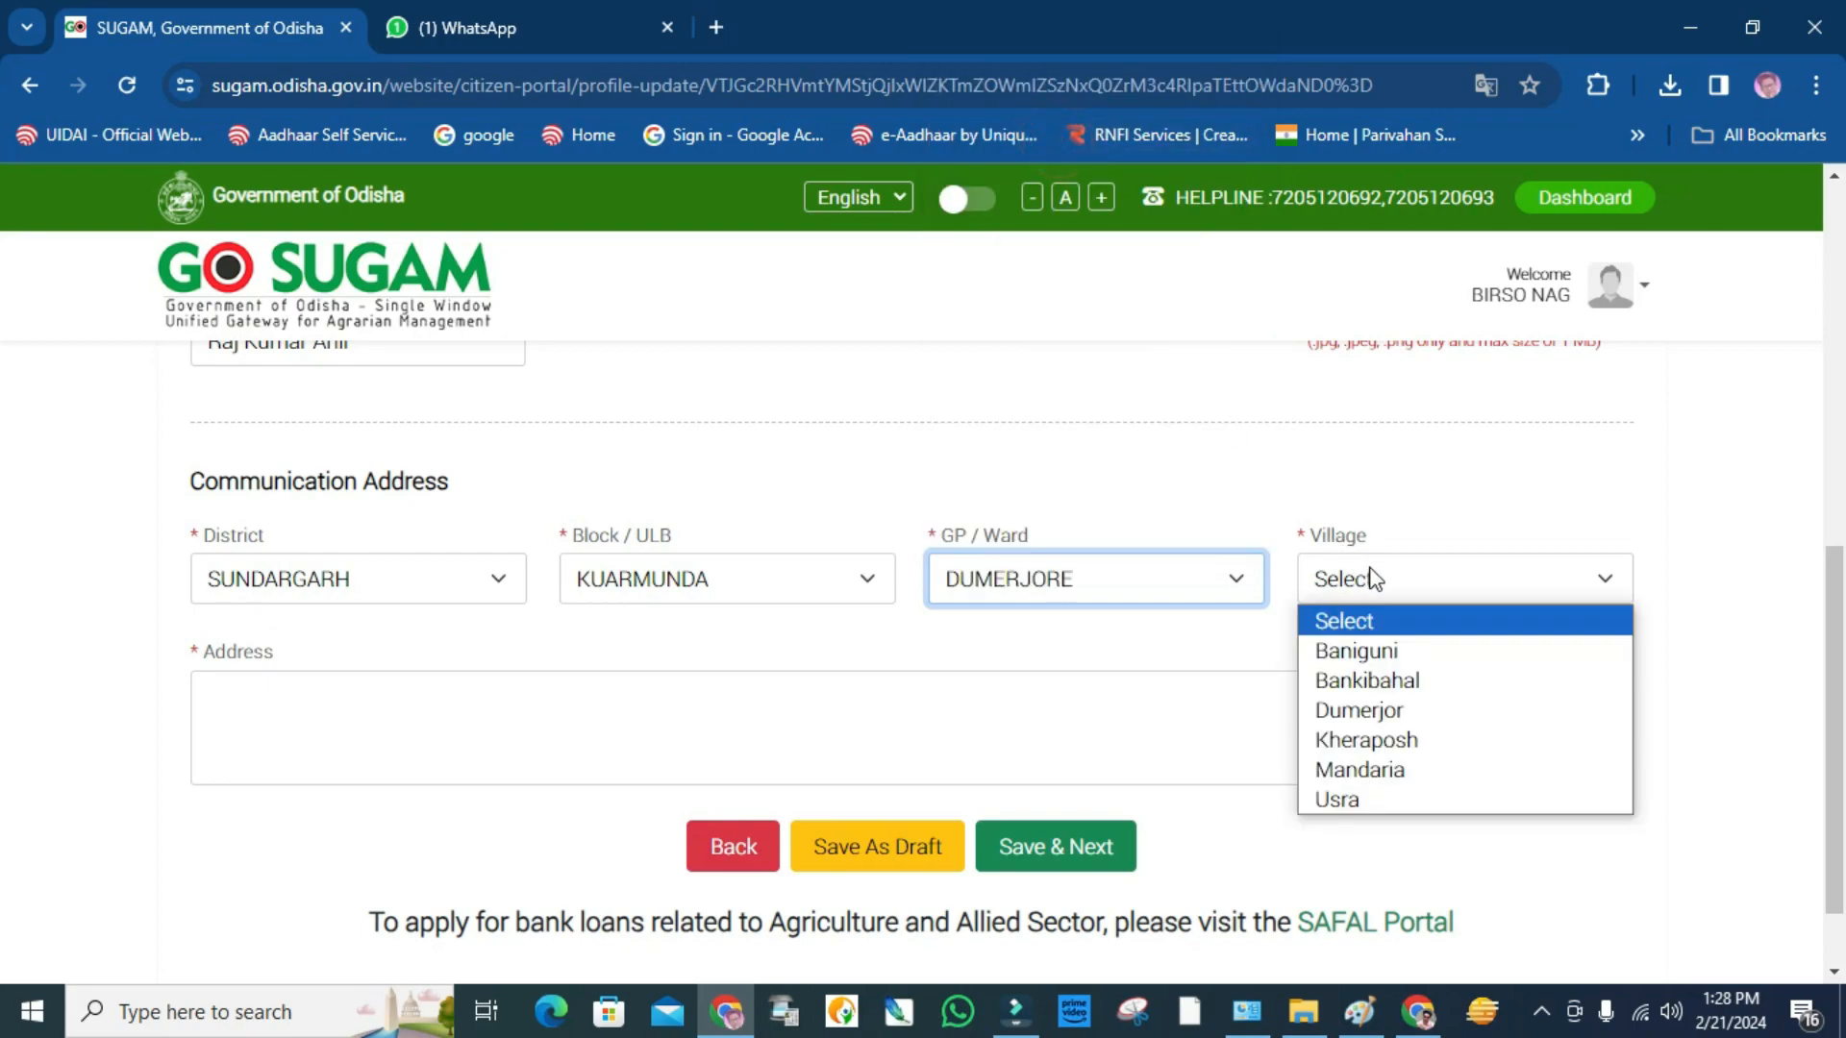
pyautogui.click(1369, 712)
# Enter 'Dumerjore' as the address and save the farmer details
pyautogui.click(277, 700)
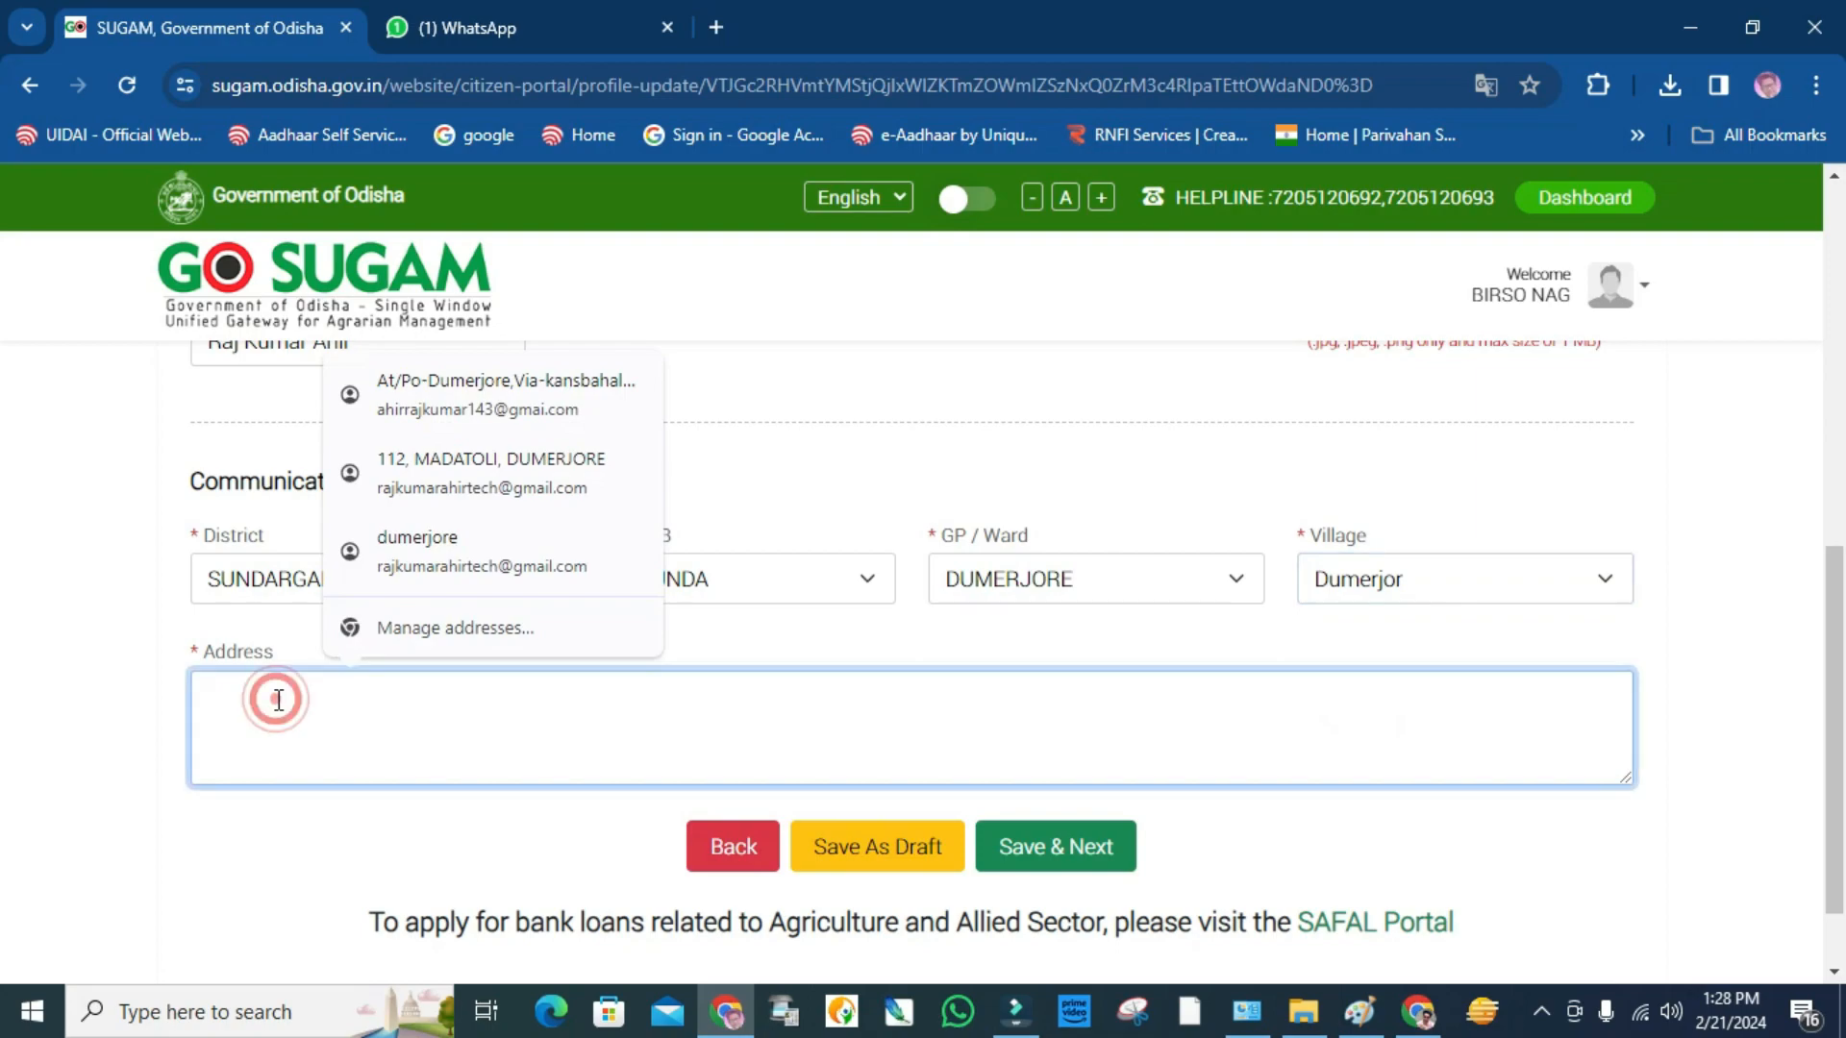
pyautogui.write('Dumerjore')
pyautogui.click(496, 848)
pyautogui.click(1056, 868)
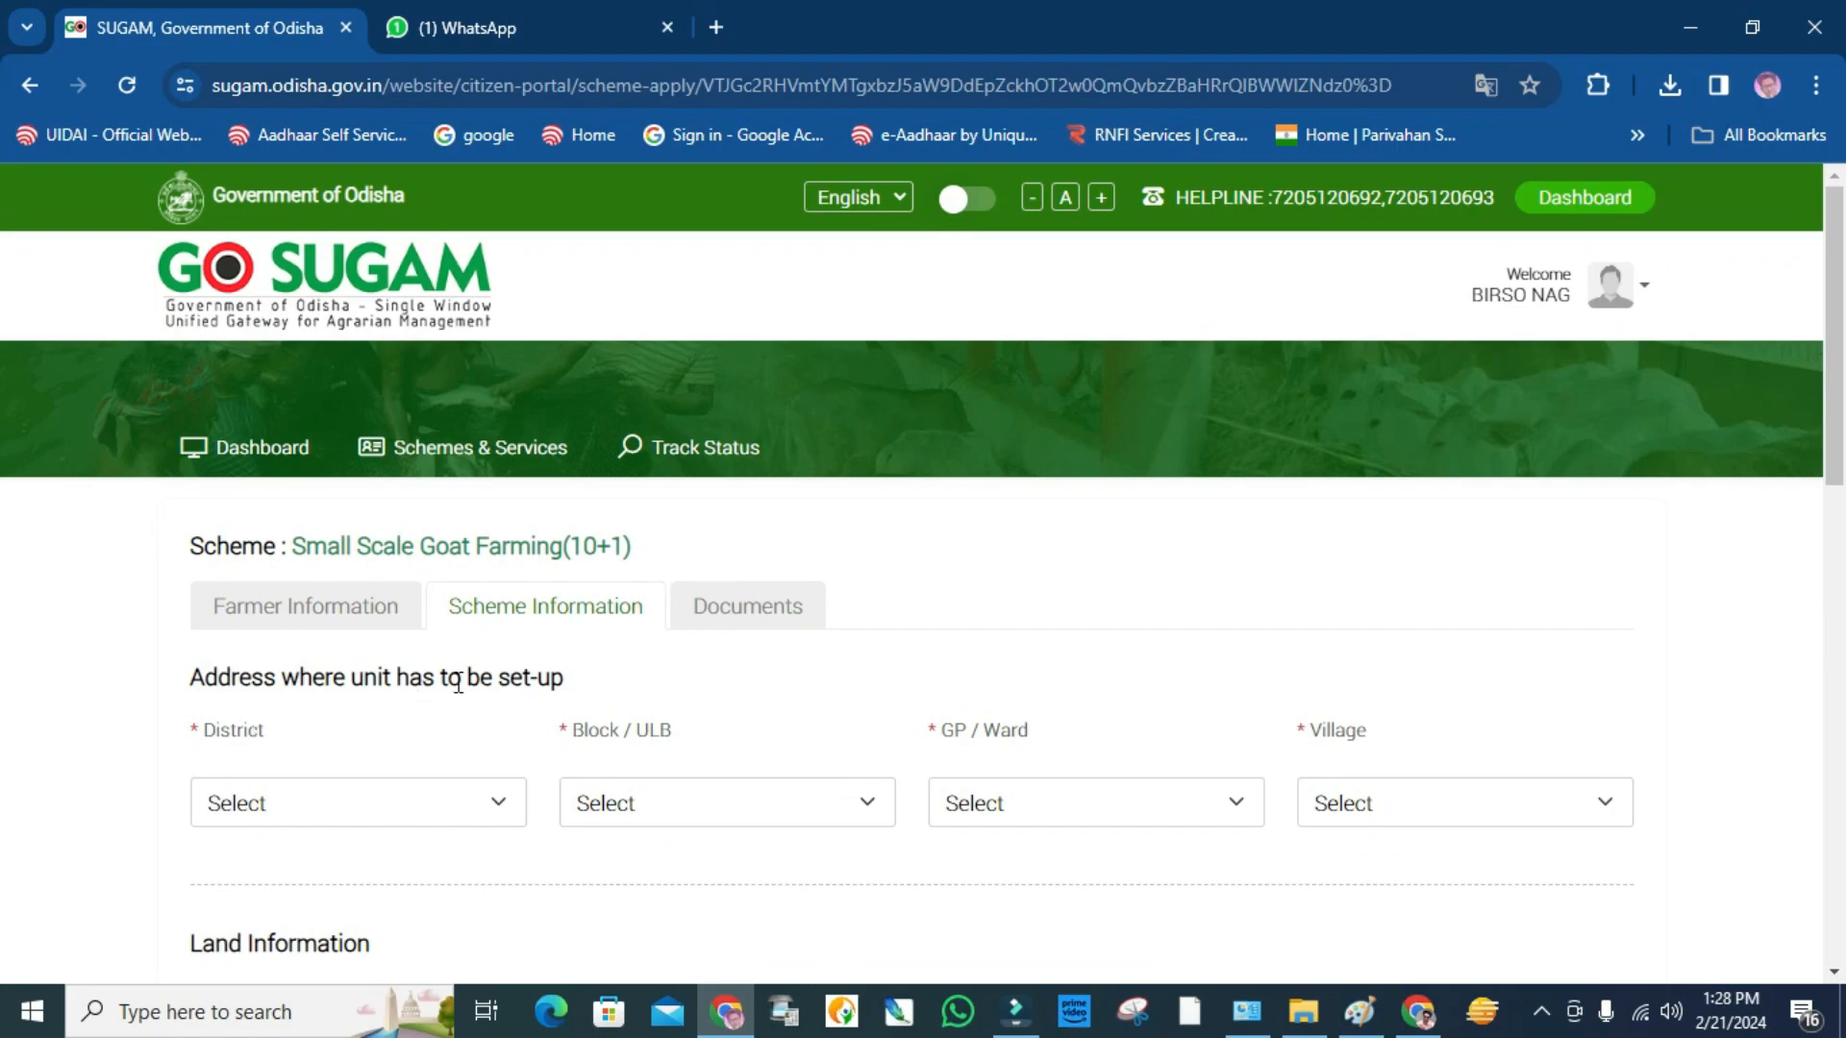
# Set the unit's district SUNDARGARH, block KUARMUNDA, GP DUMERJORE and village Dumerjor
pyautogui.click(349, 805)
pyautogui.scroll(-4, 301, 618)
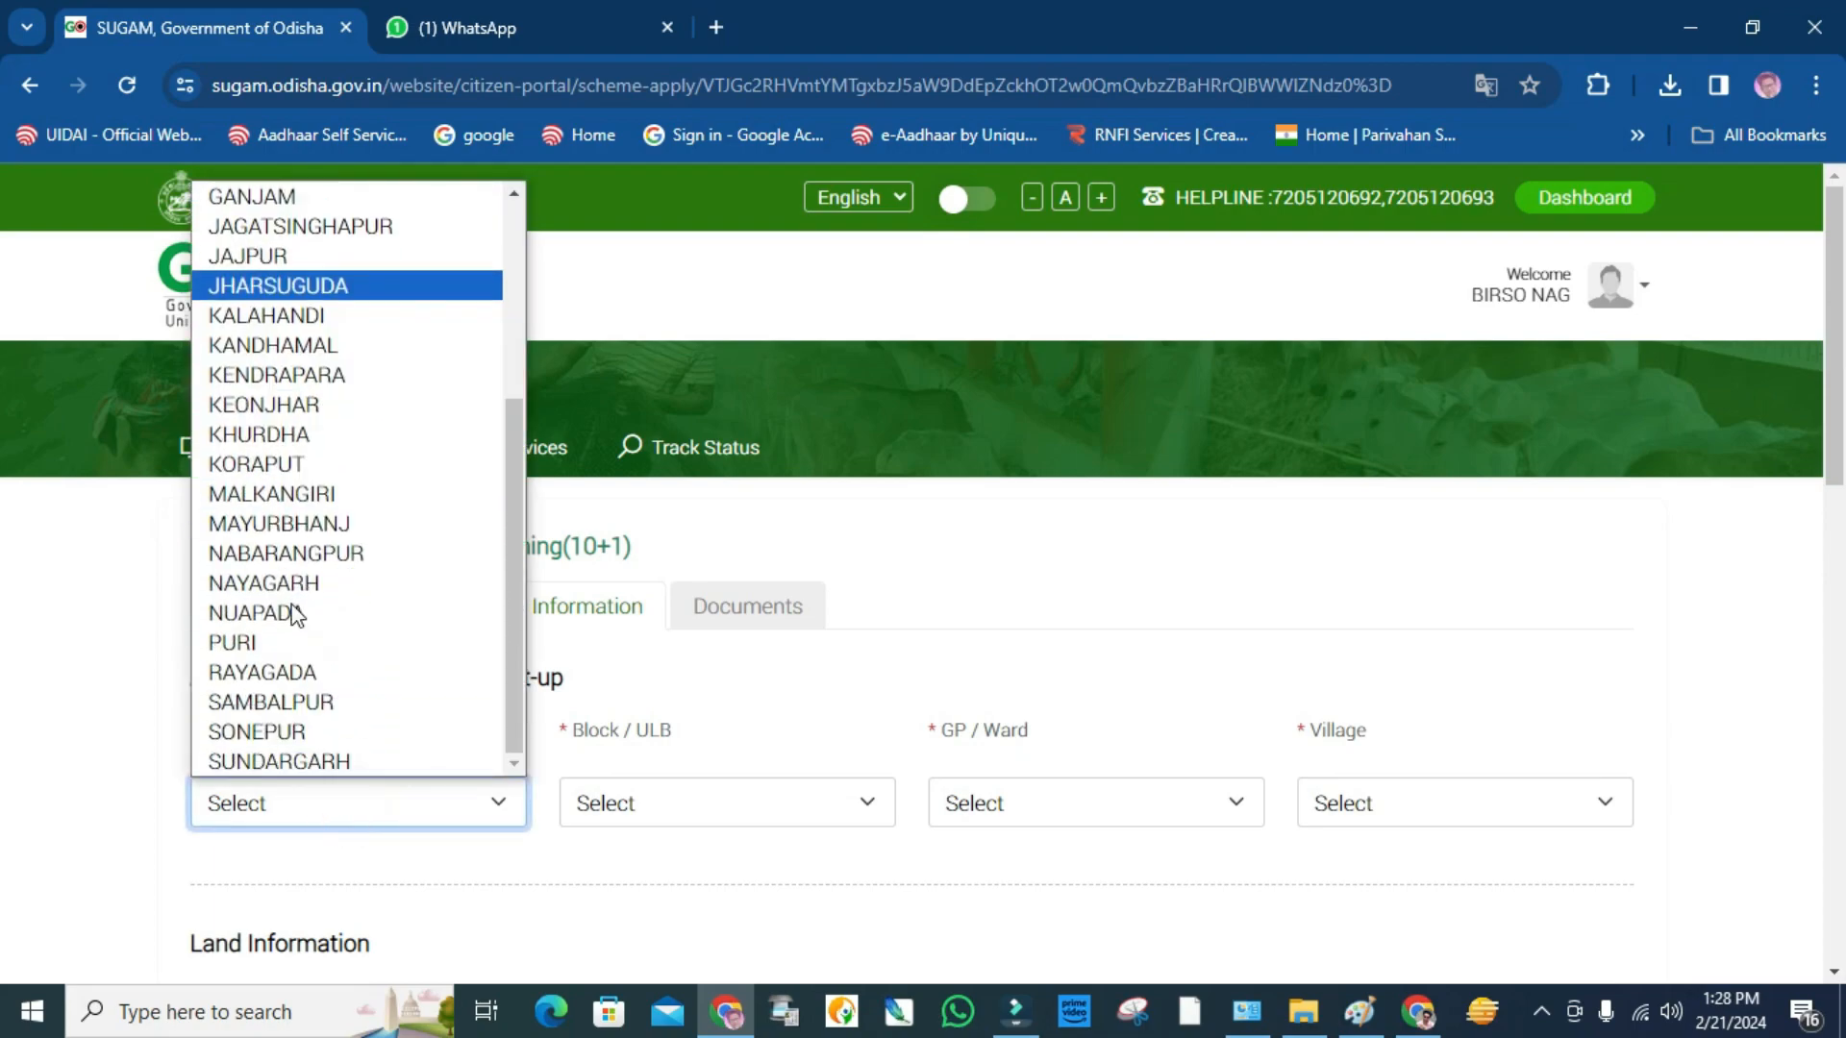
pyautogui.click(281, 762)
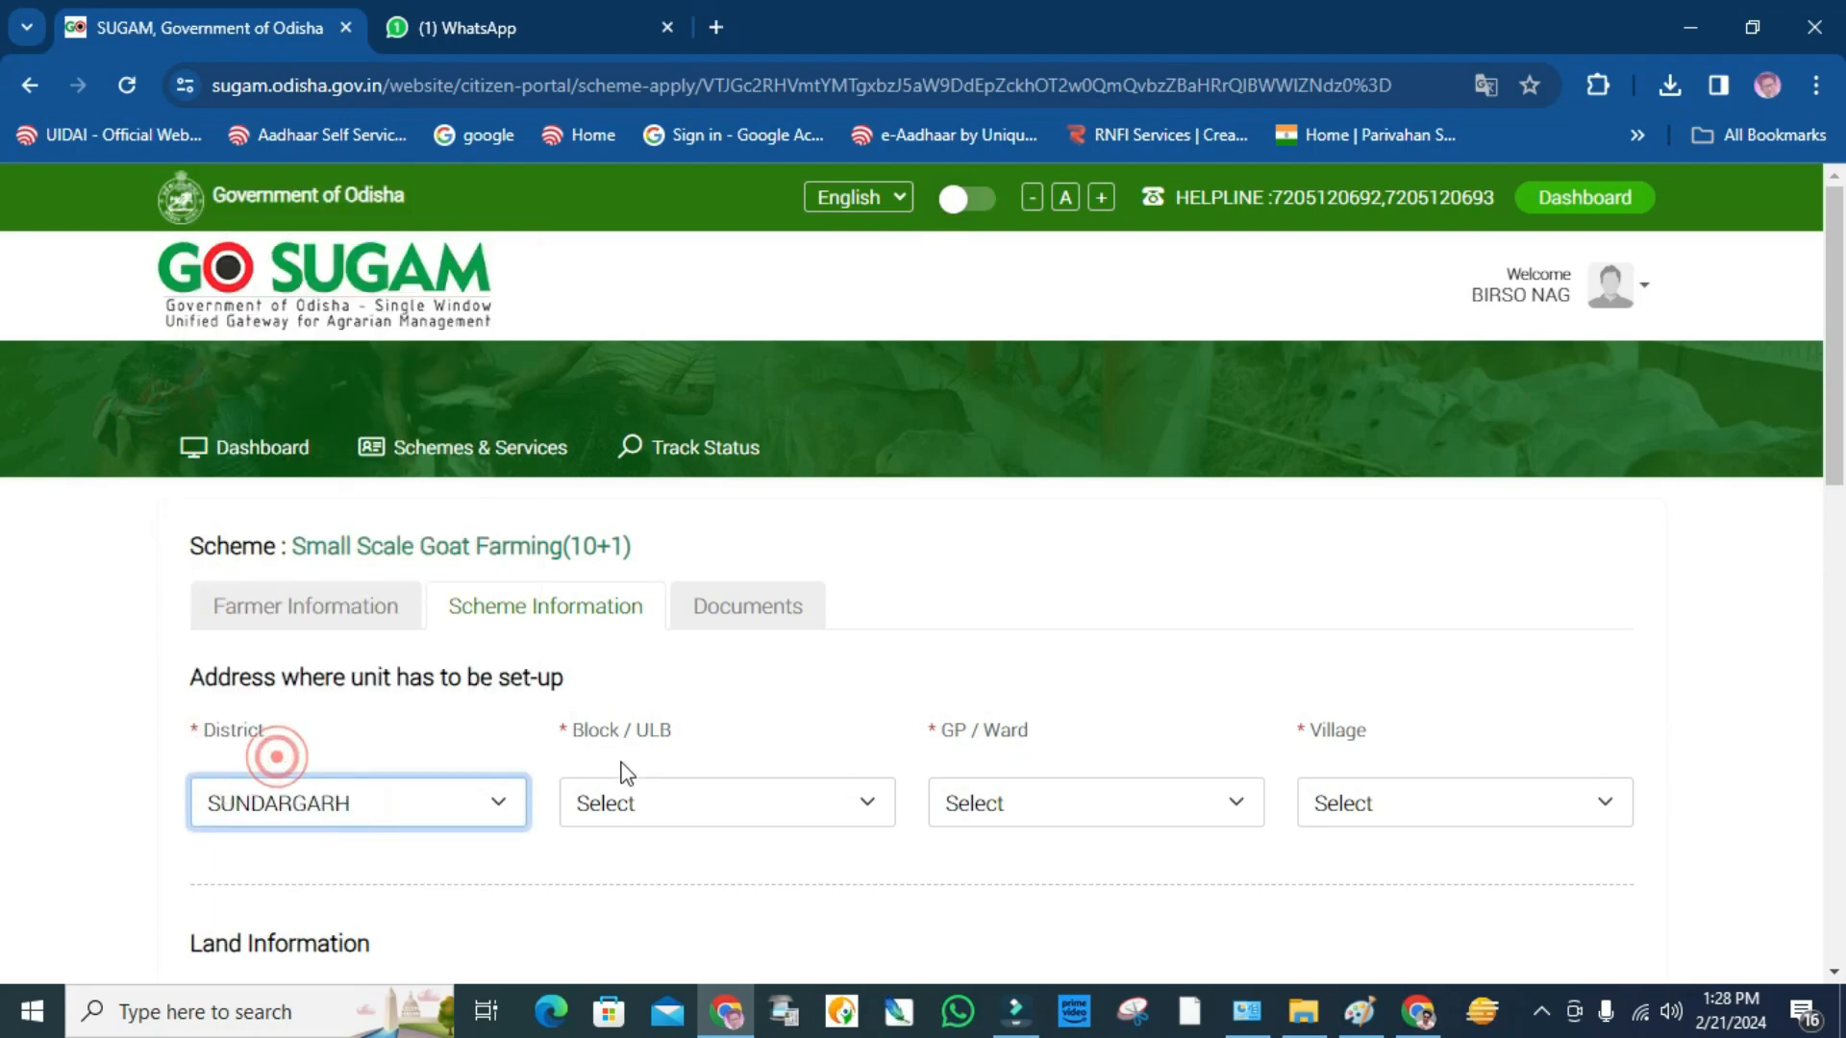
pyautogui.click(666, 804)
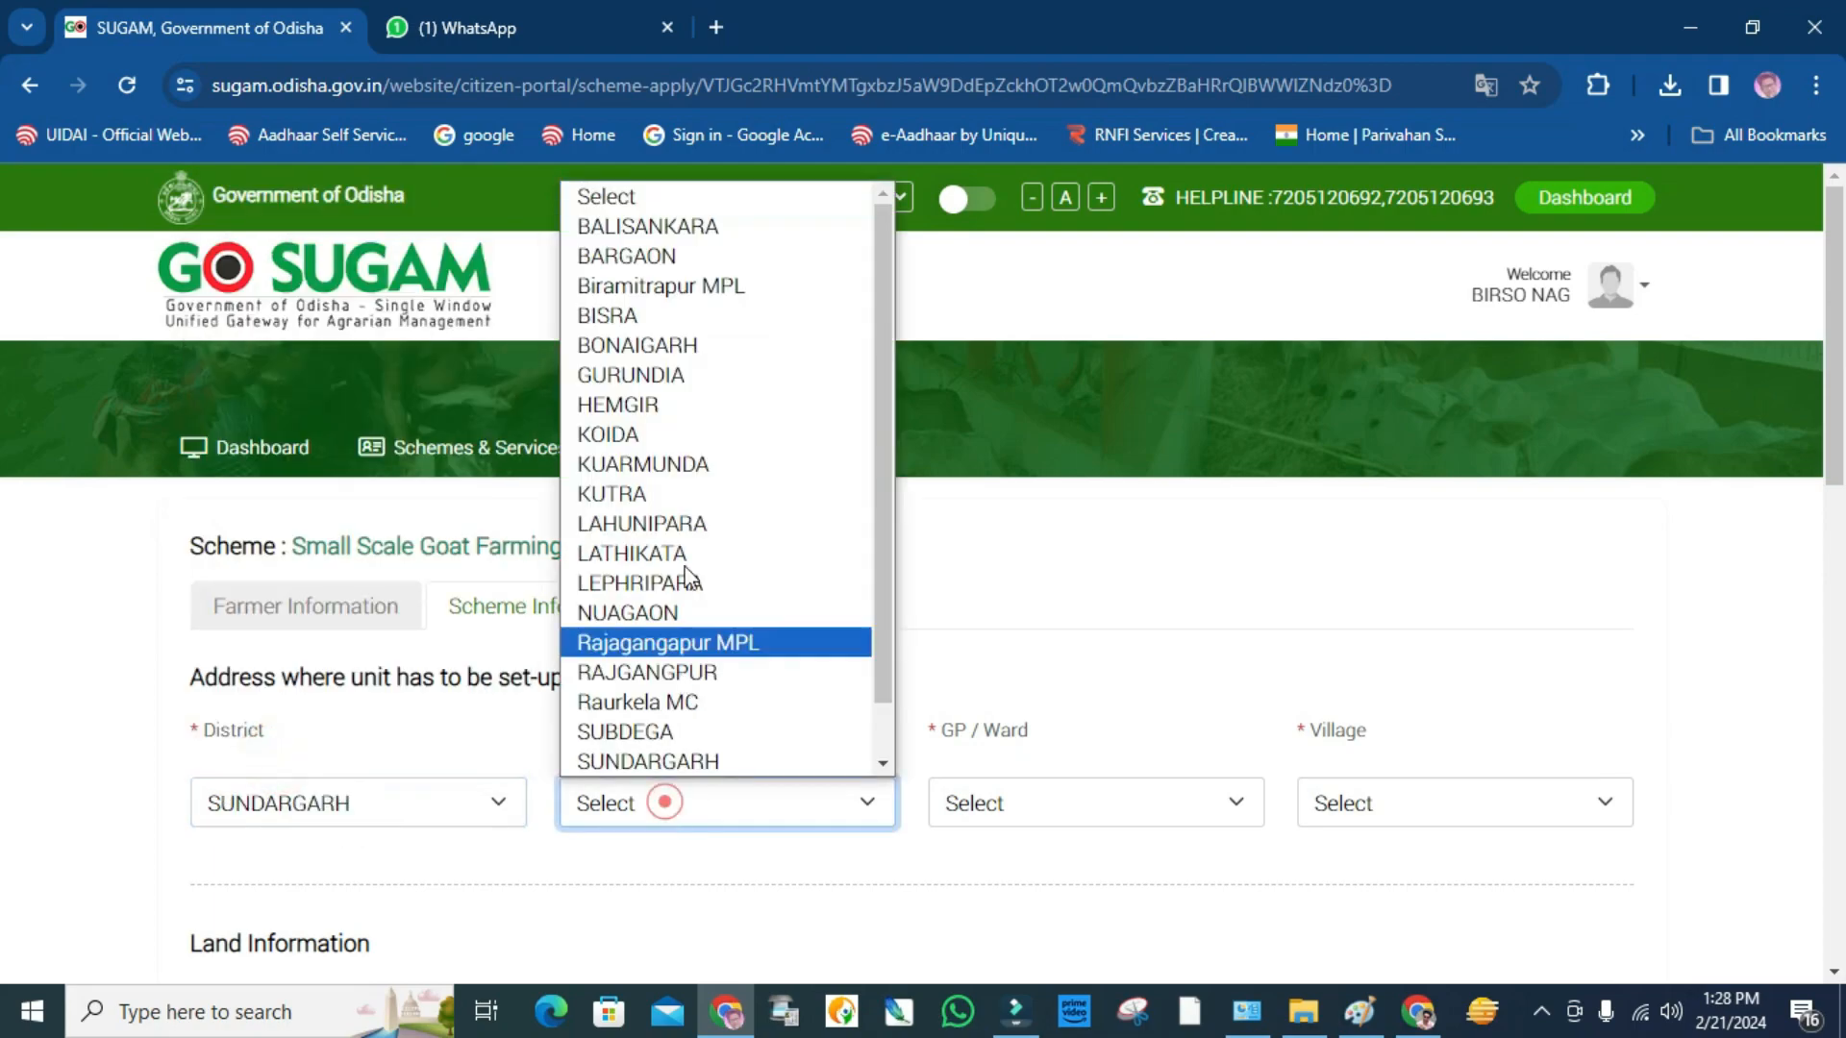
pyautogui.click(681, 464)
pyautogui.click(1063, 798)
pyautogui.click(1035, 318)
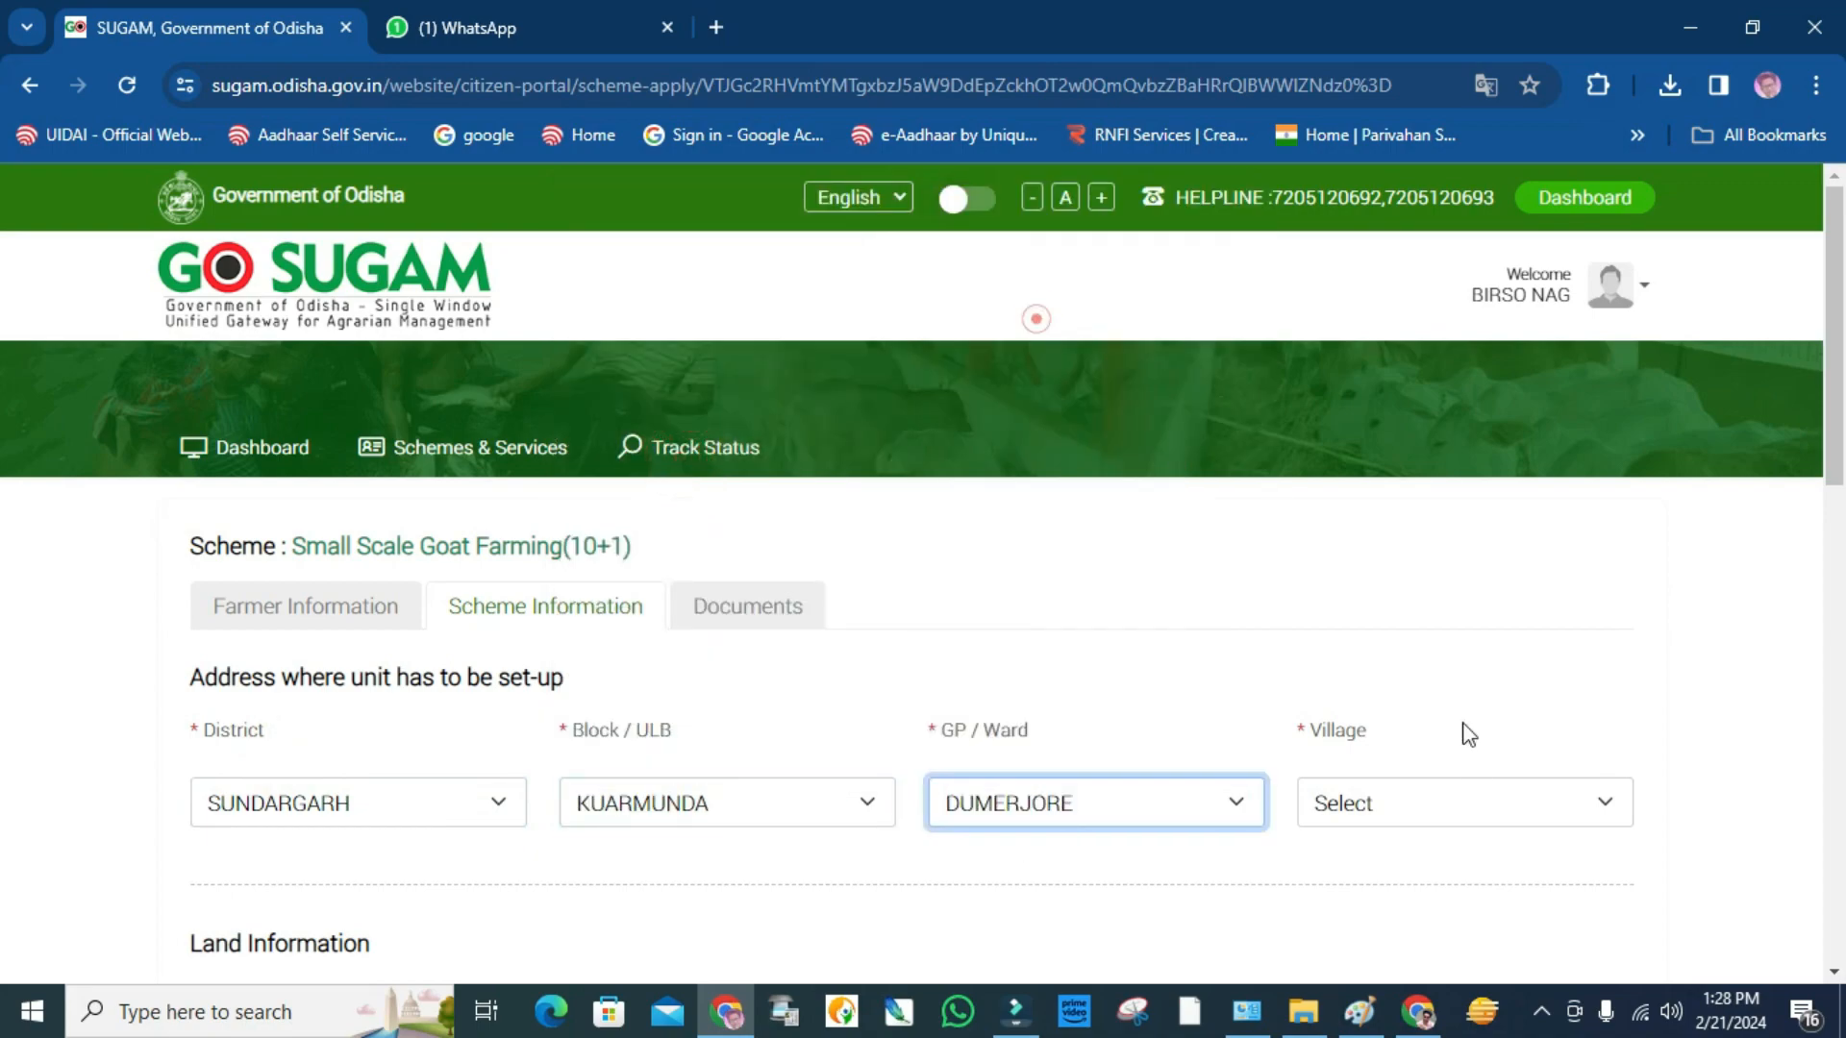
pyautogui.click(1410, 802)
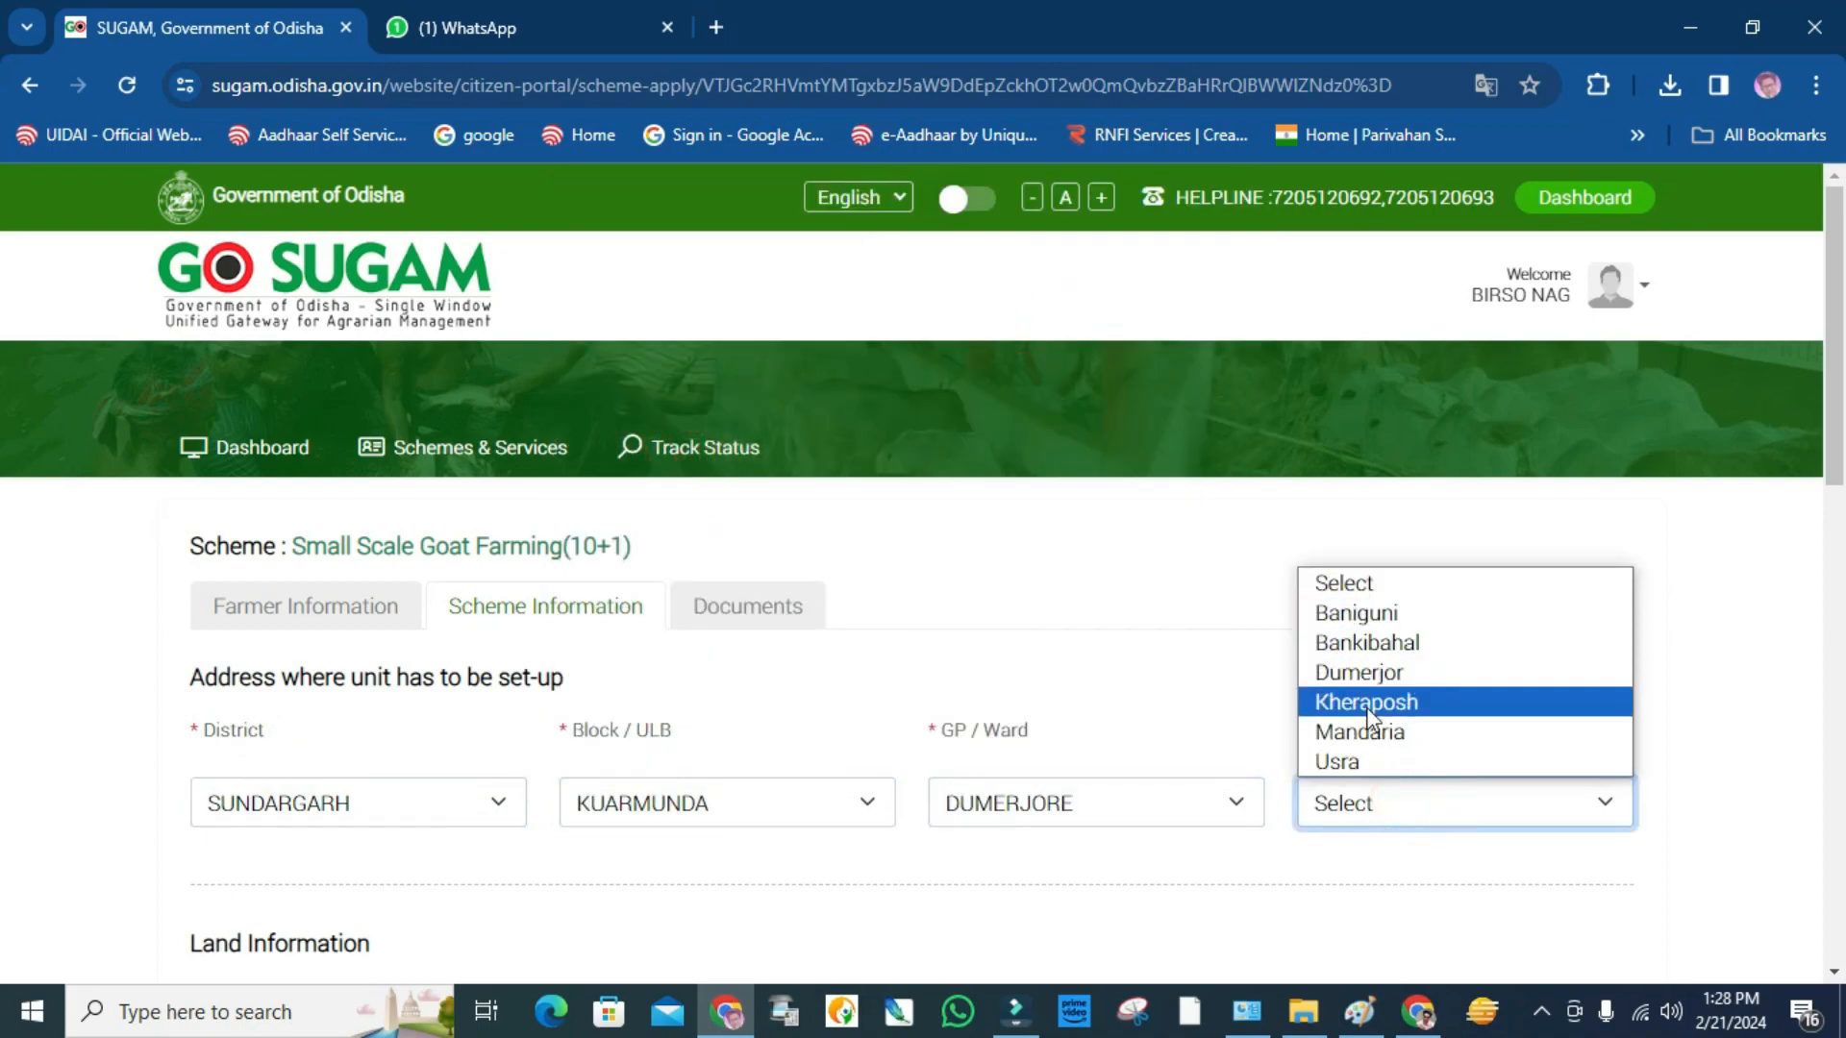
pyautogui.click(1359, 672)
# Answer Yes that the land details are available in Bhulekh
pyautogui.scroll(-3, 742, 757)
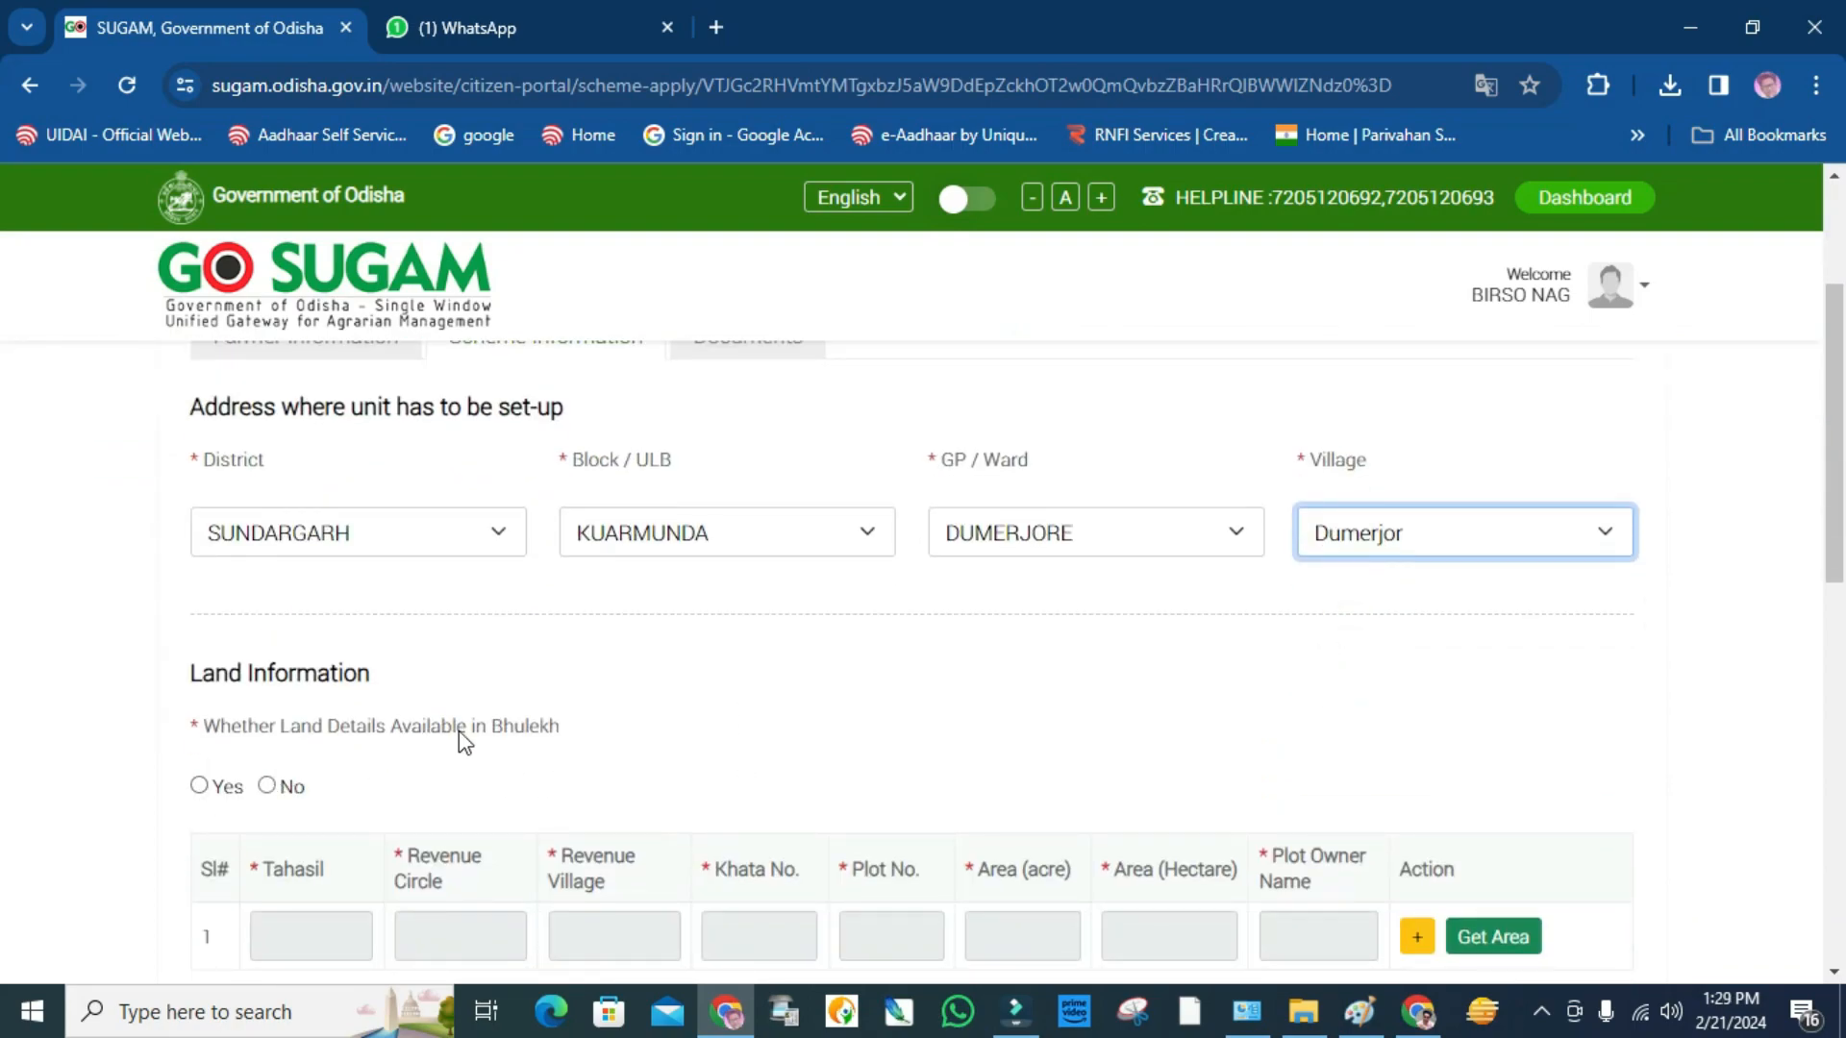
pyautogui.click(199, 786)
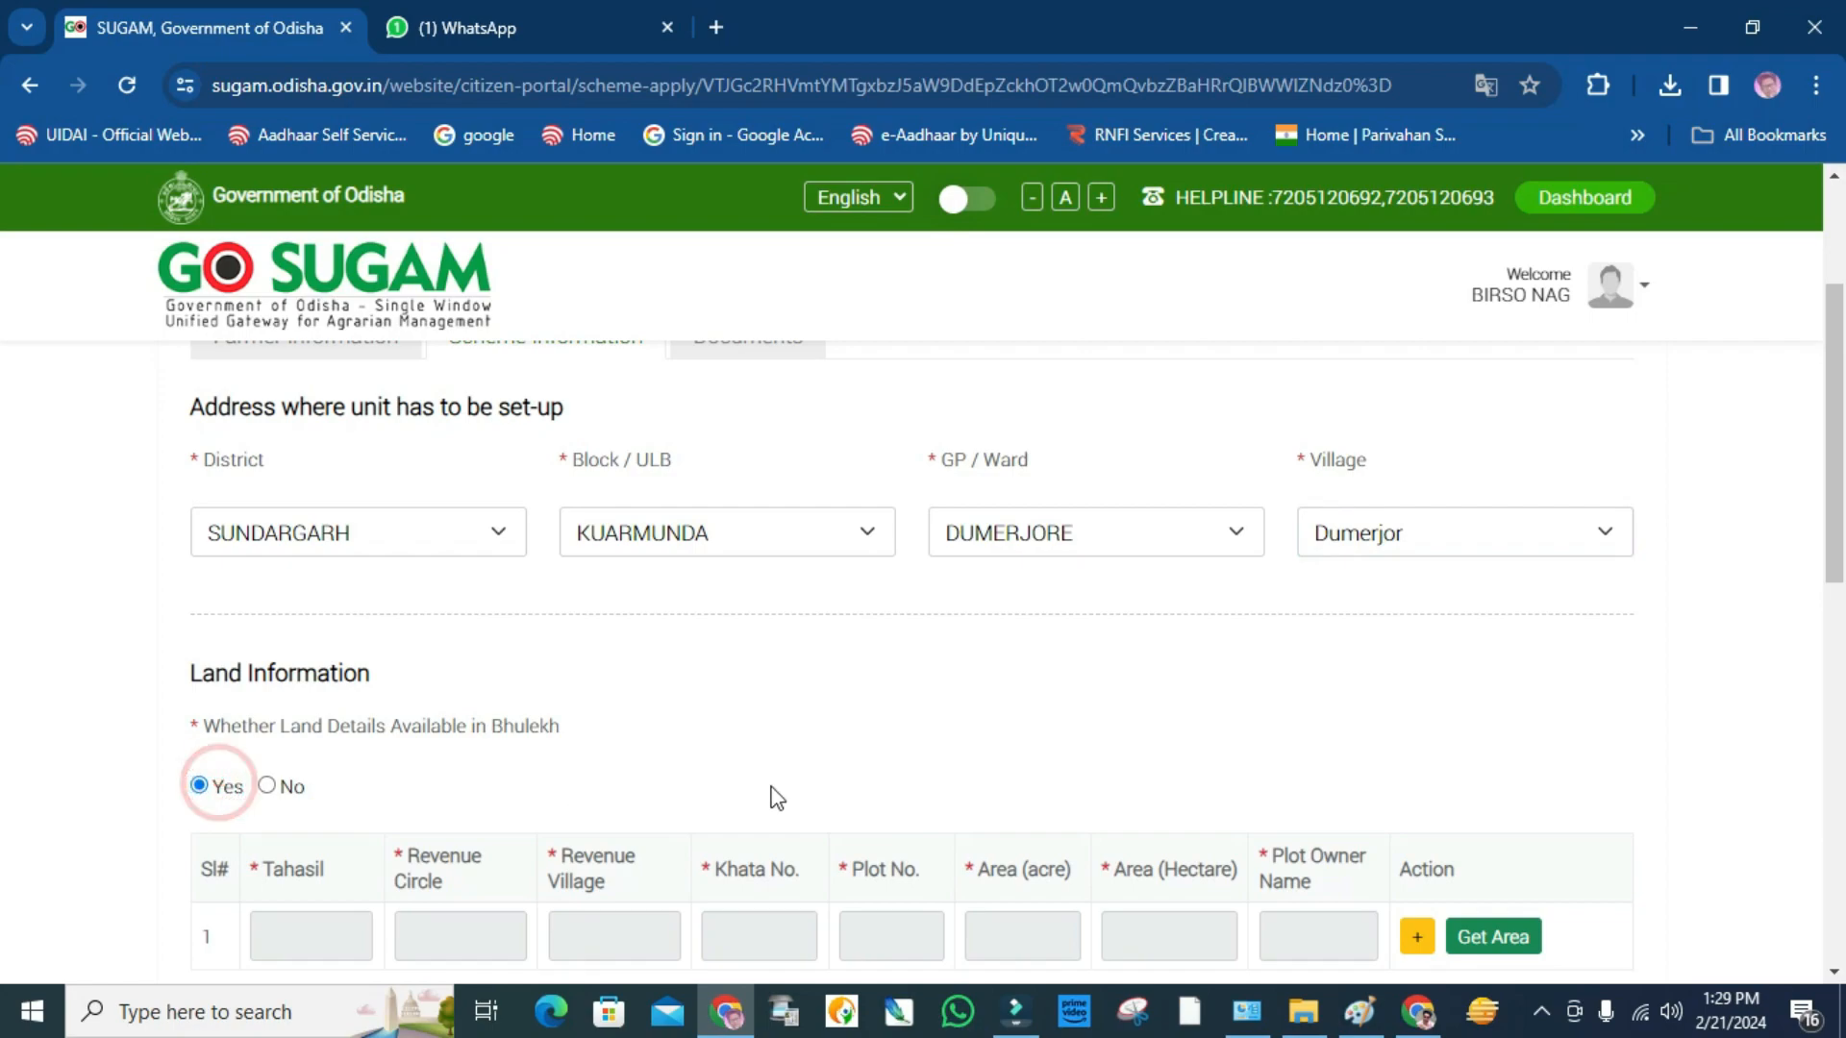
pyautogui.scroll(-3, 1033, 801)
# In the Bhulekh lookup, choose tahasil ପାନପୋଷ (କୁଆଁରମୁଣ୍ଡା), circle କୁଆଁର ମୁଣ୍ଡା and village ଡୁମେର ପୋଖର
pyautogui.click(1520, 666)
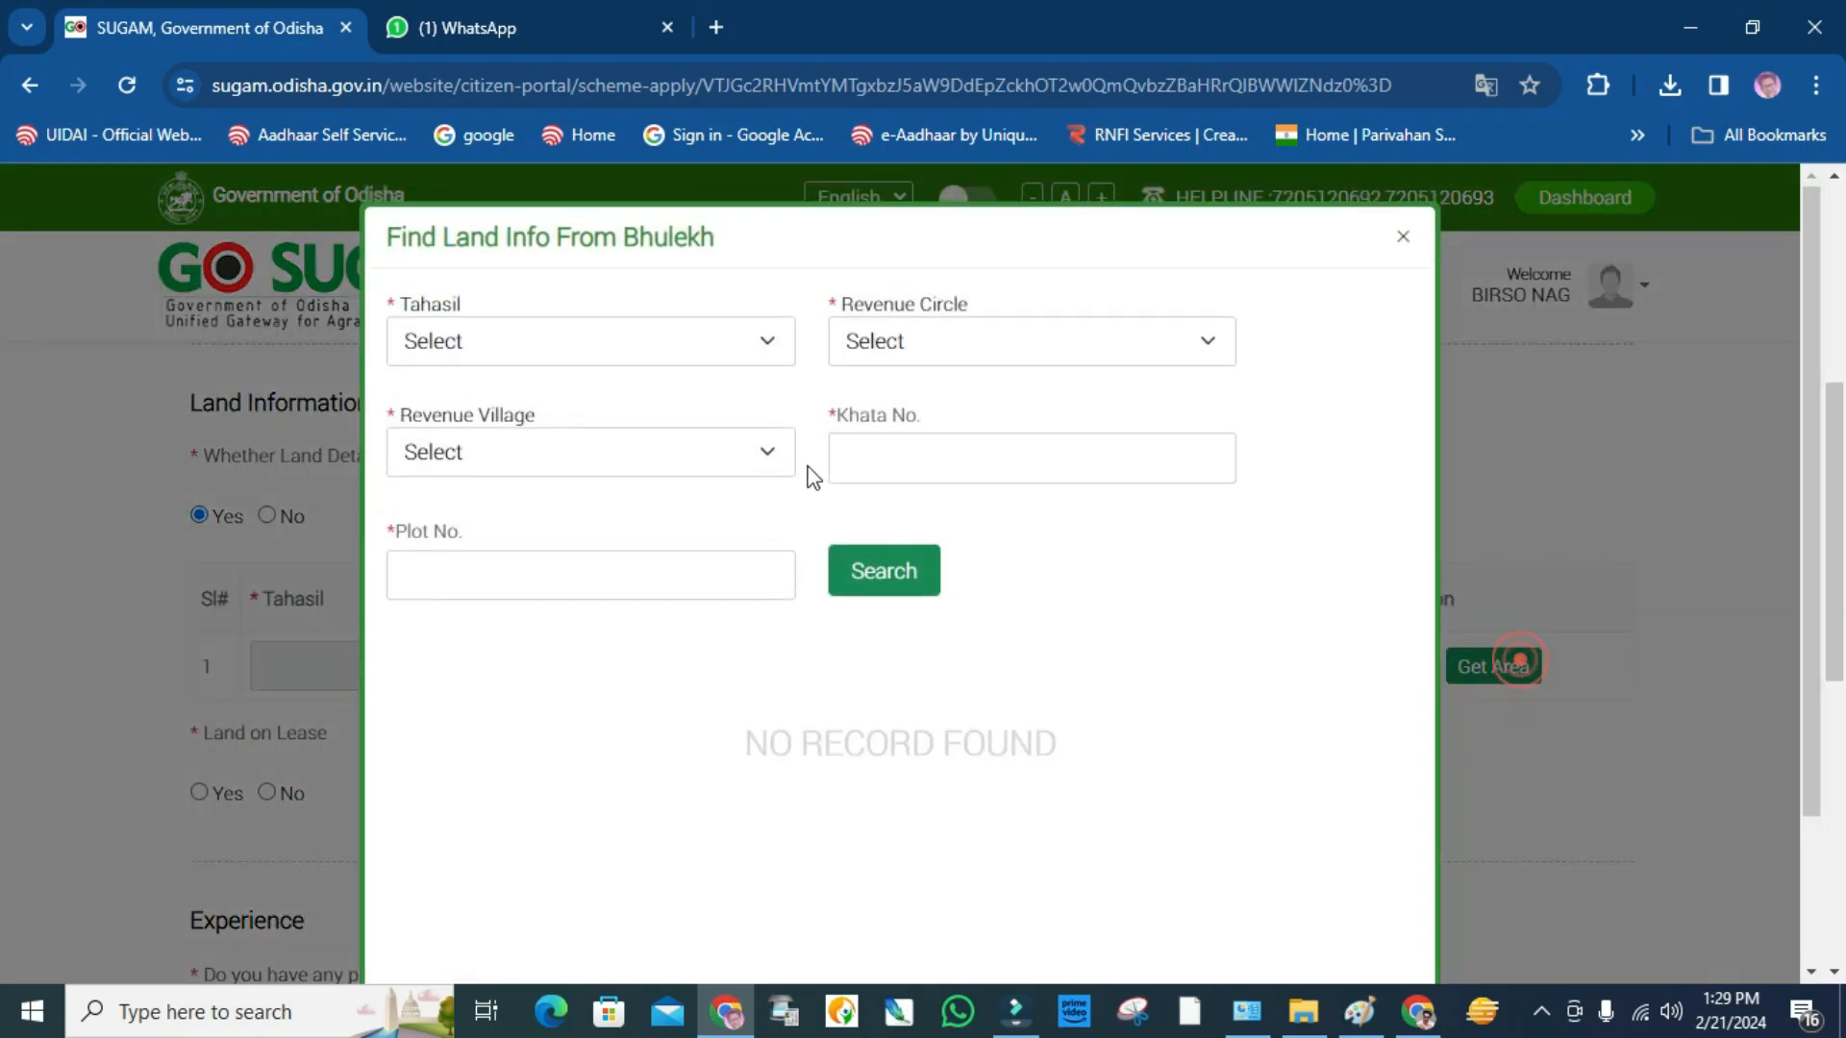
pyautogui.click(508, 346)
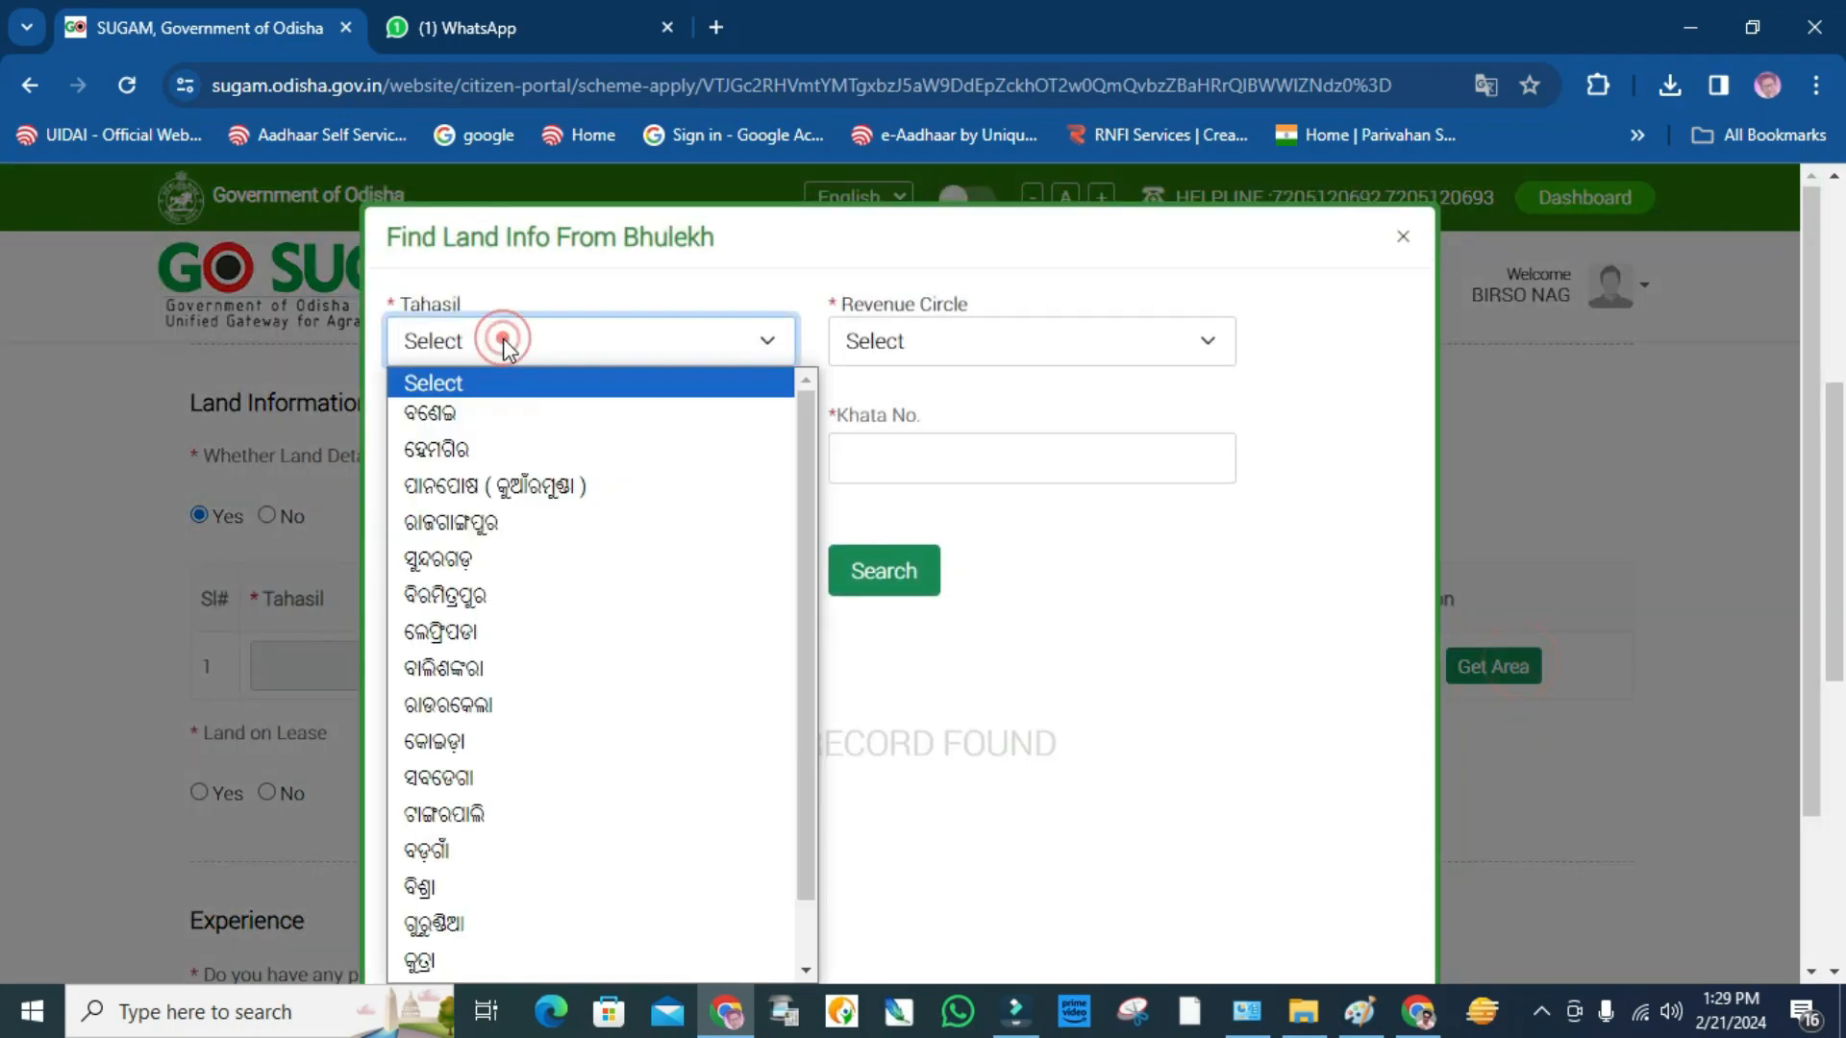
pyautogui.click(478, 486)
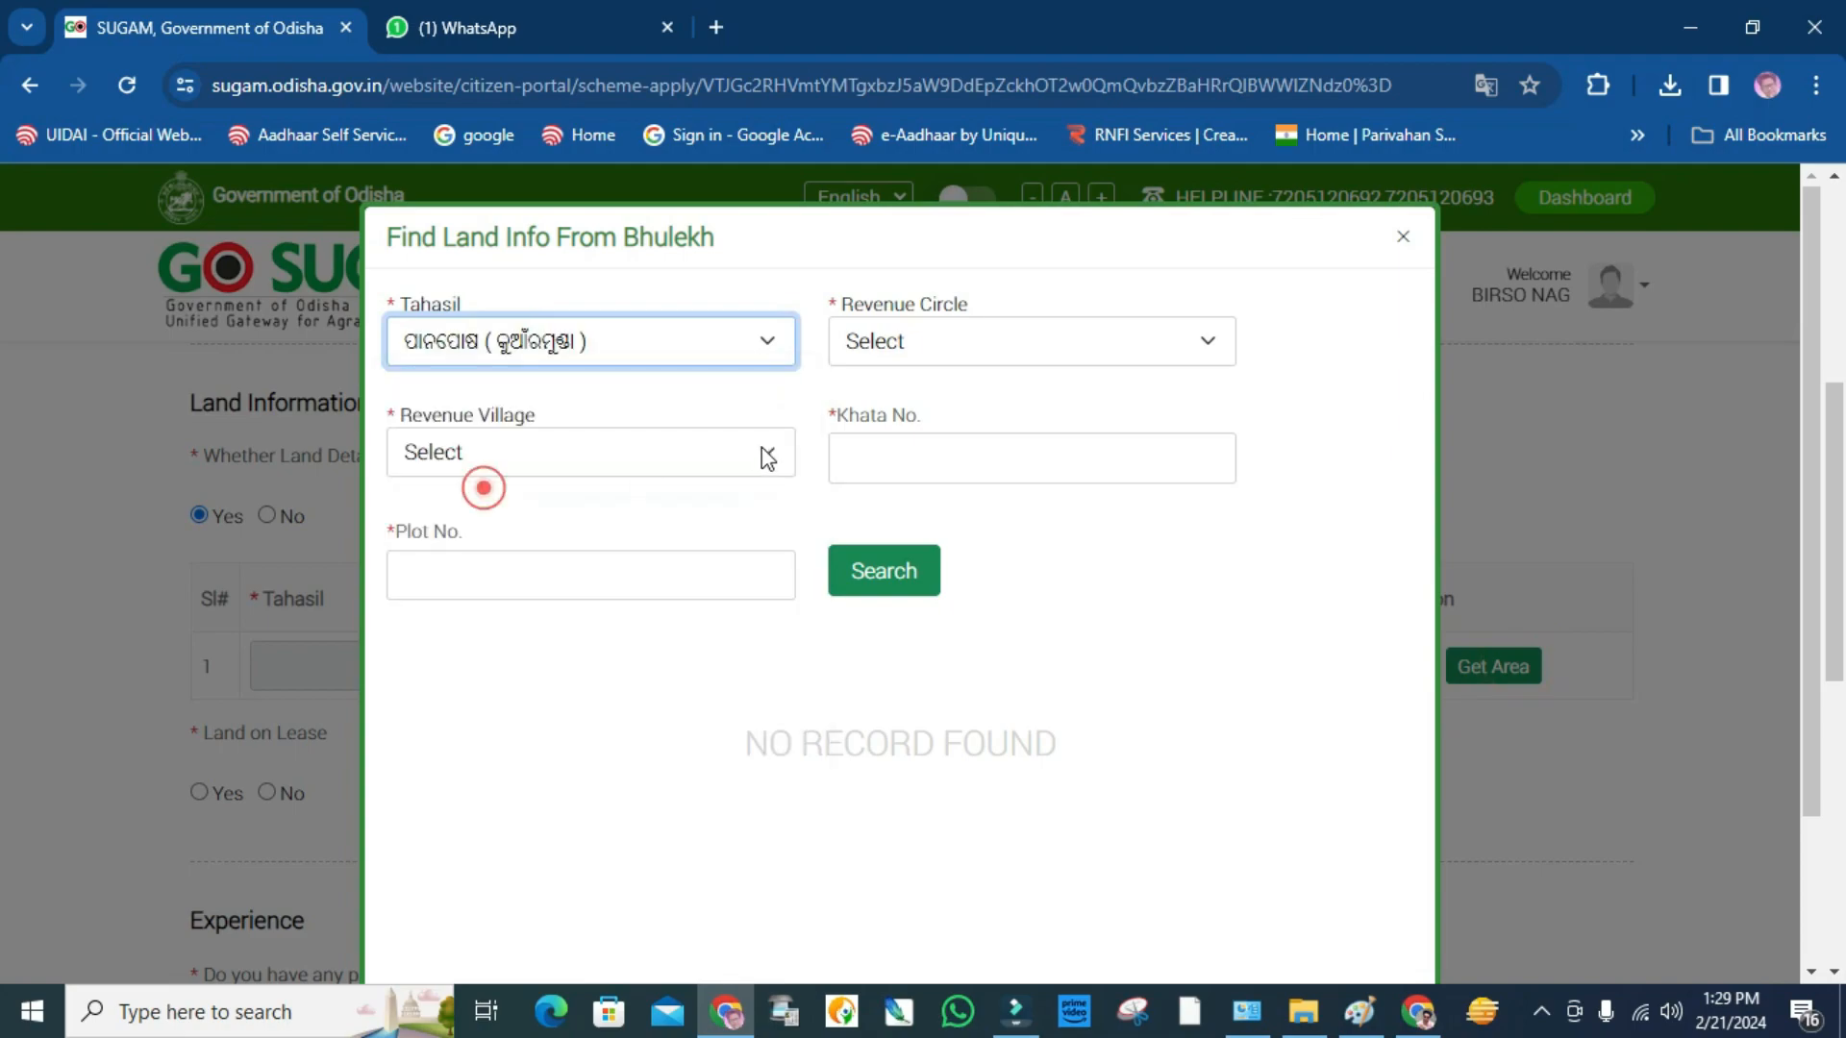
pyautogui.click(929, 331)
pyautogui.click(889, 414)
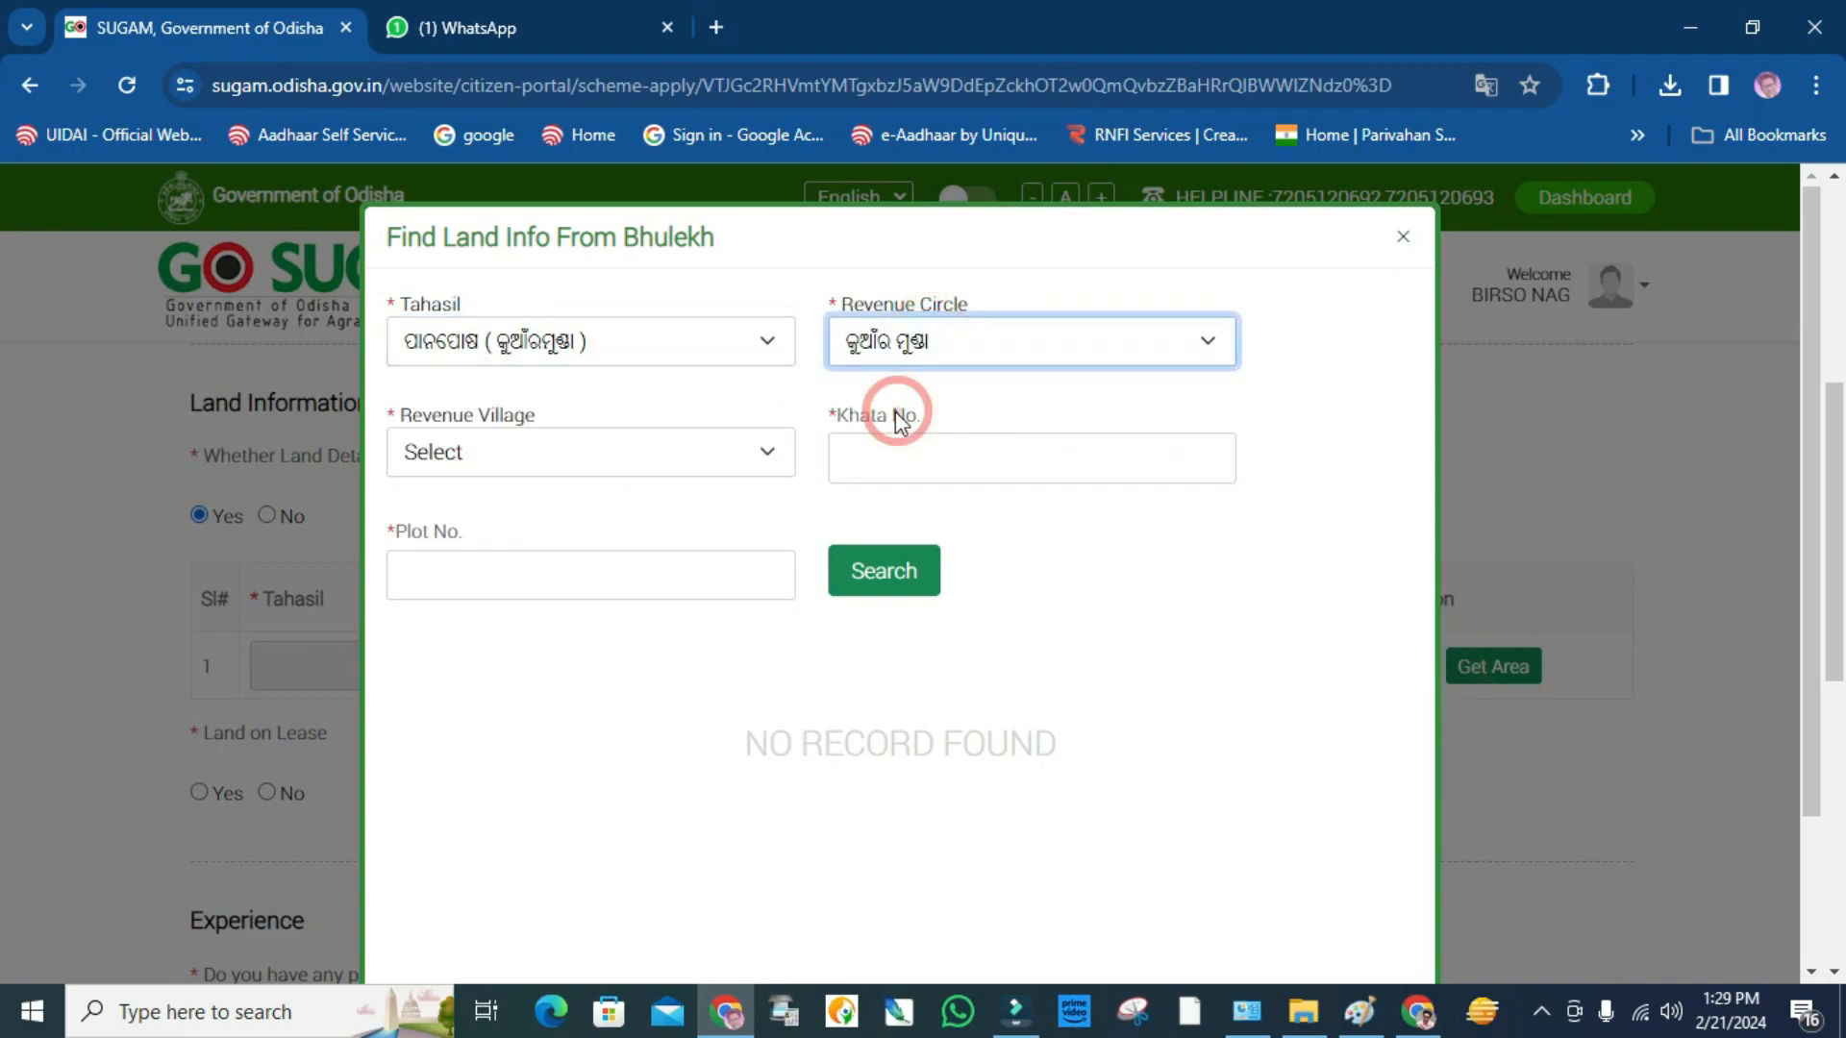
pyautogui.click(478, 453)
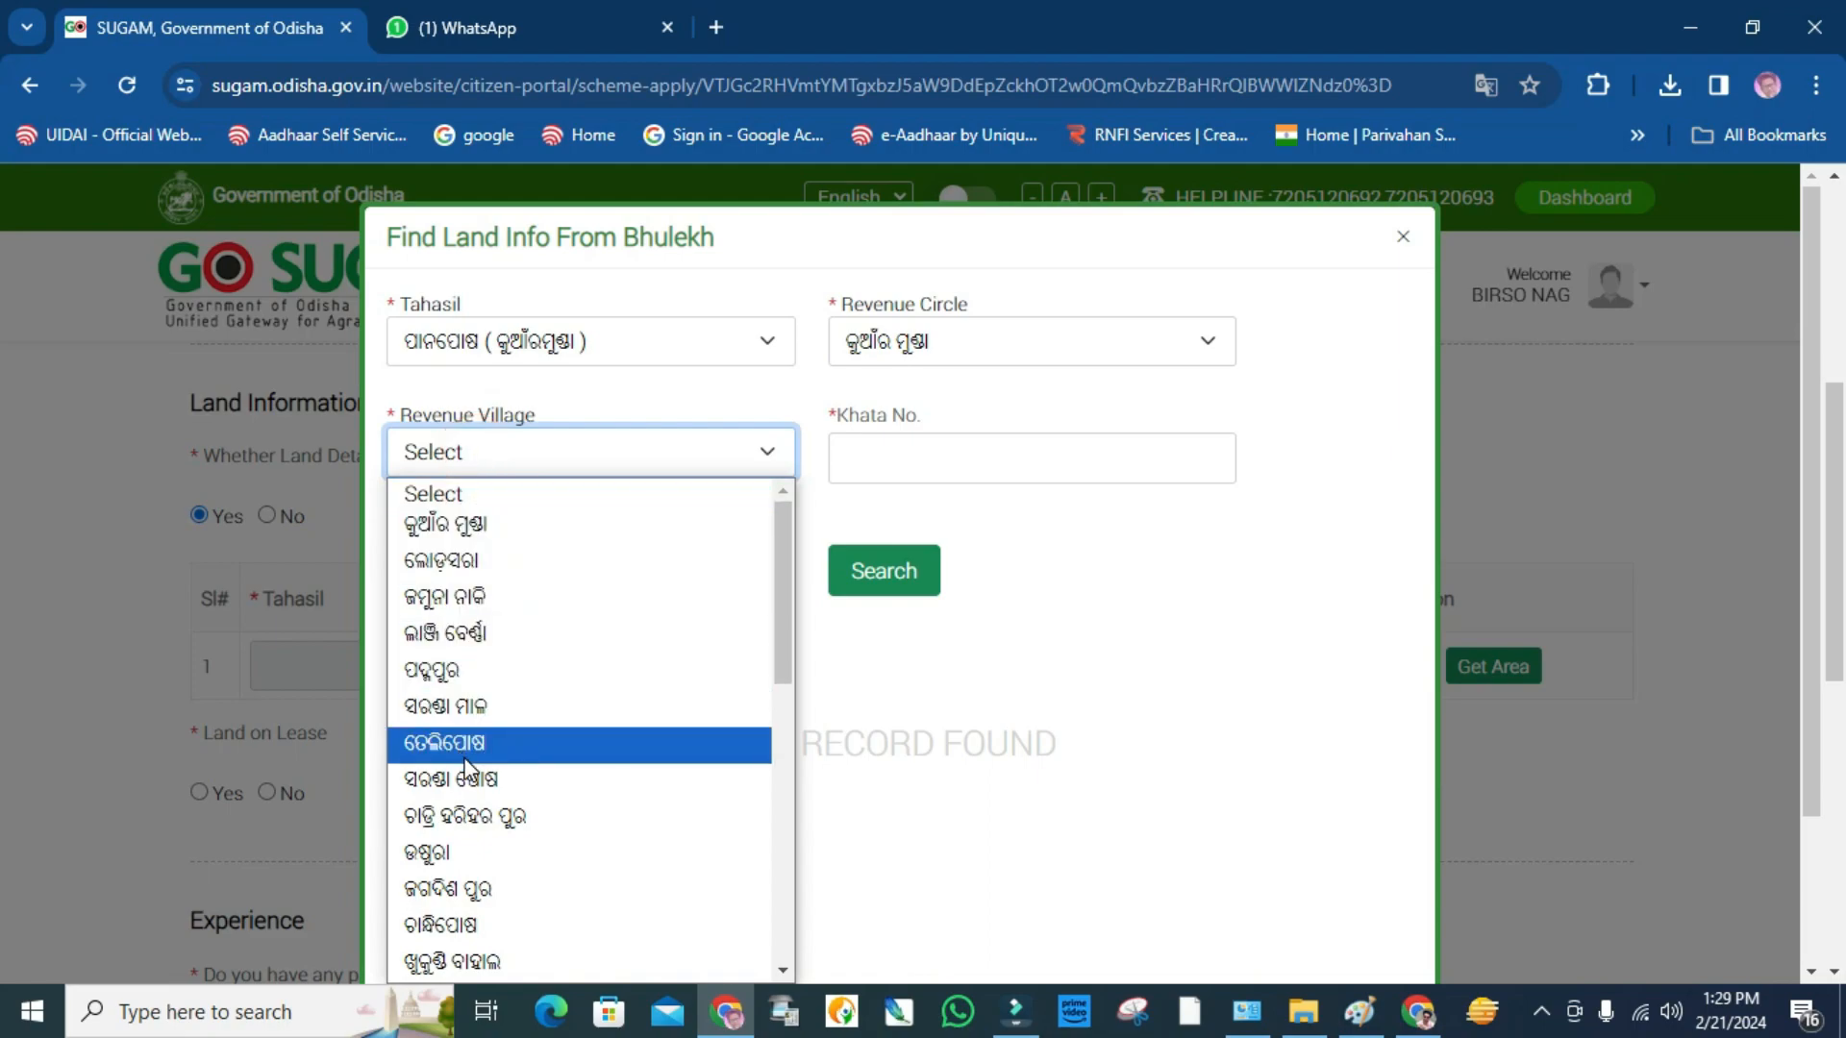
pyautogui.scroll(-3, 481, 740)
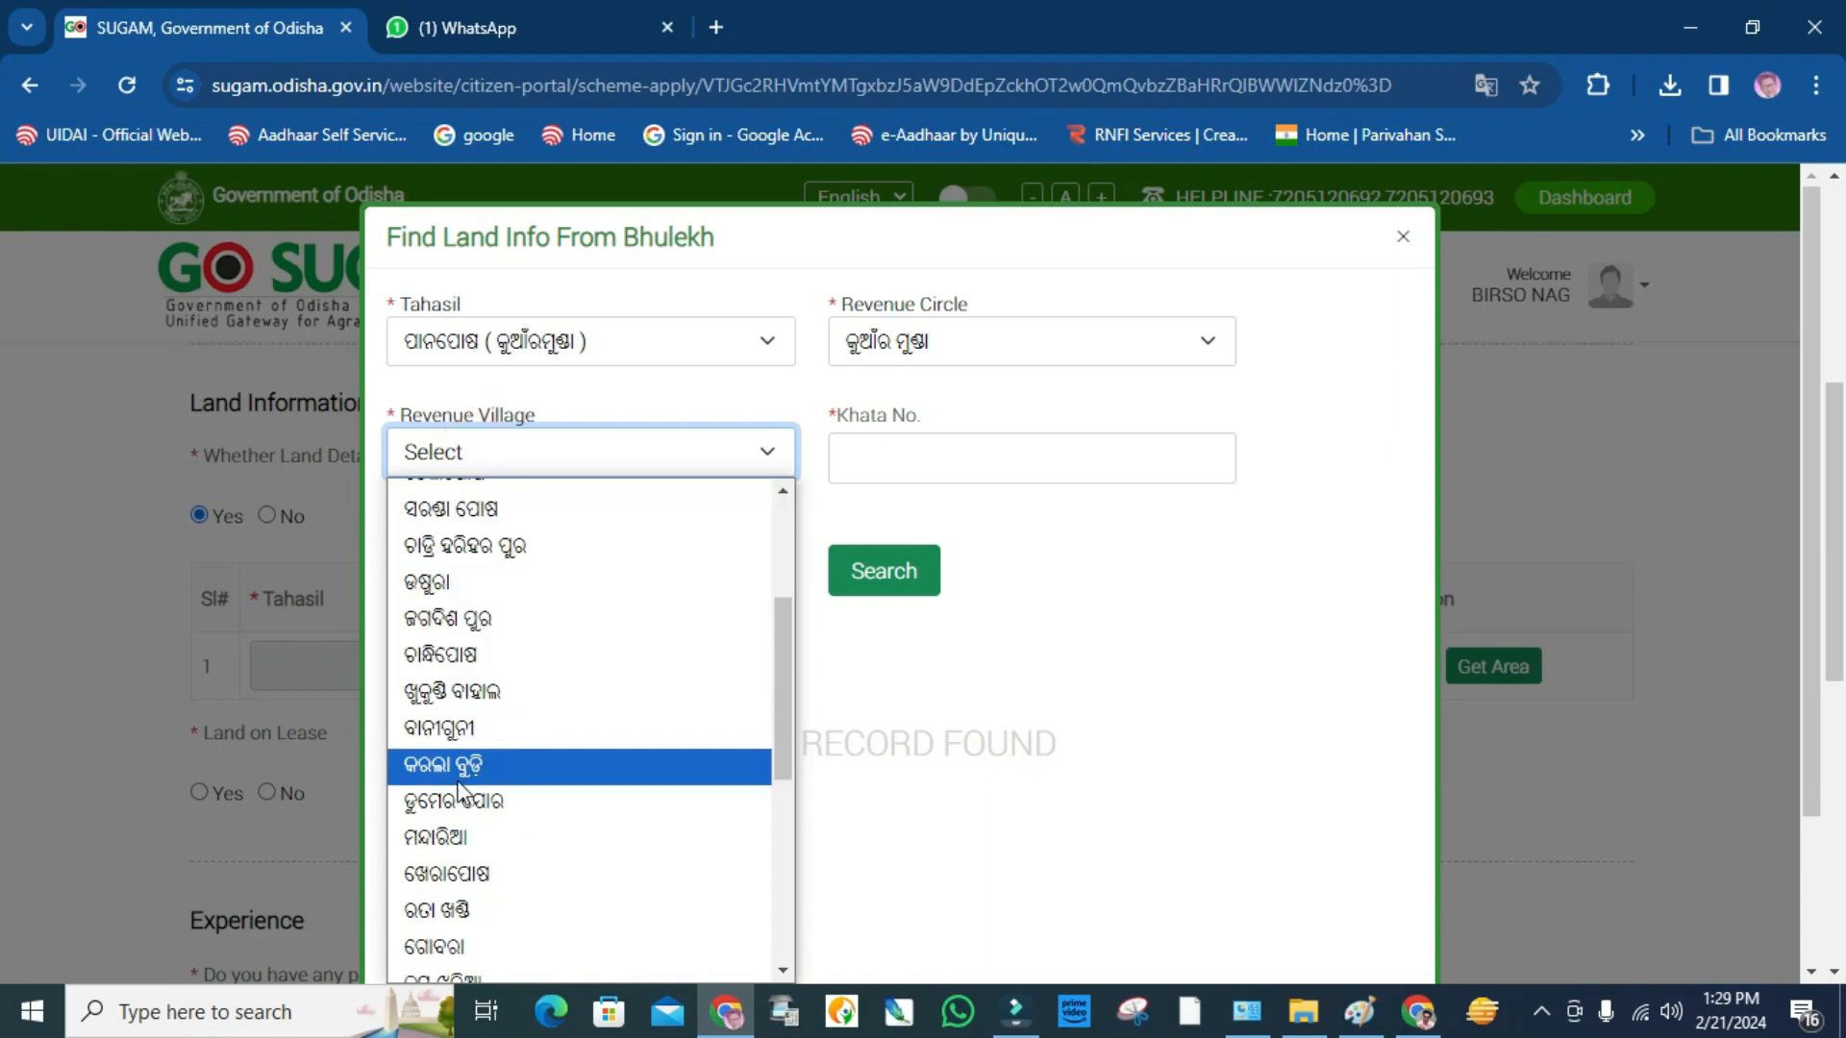
pyautogui.click(459, 789)
# Search Bhulekh records for Khata No. 22 and Plot No. 987
pyautogui.click(978, 462)
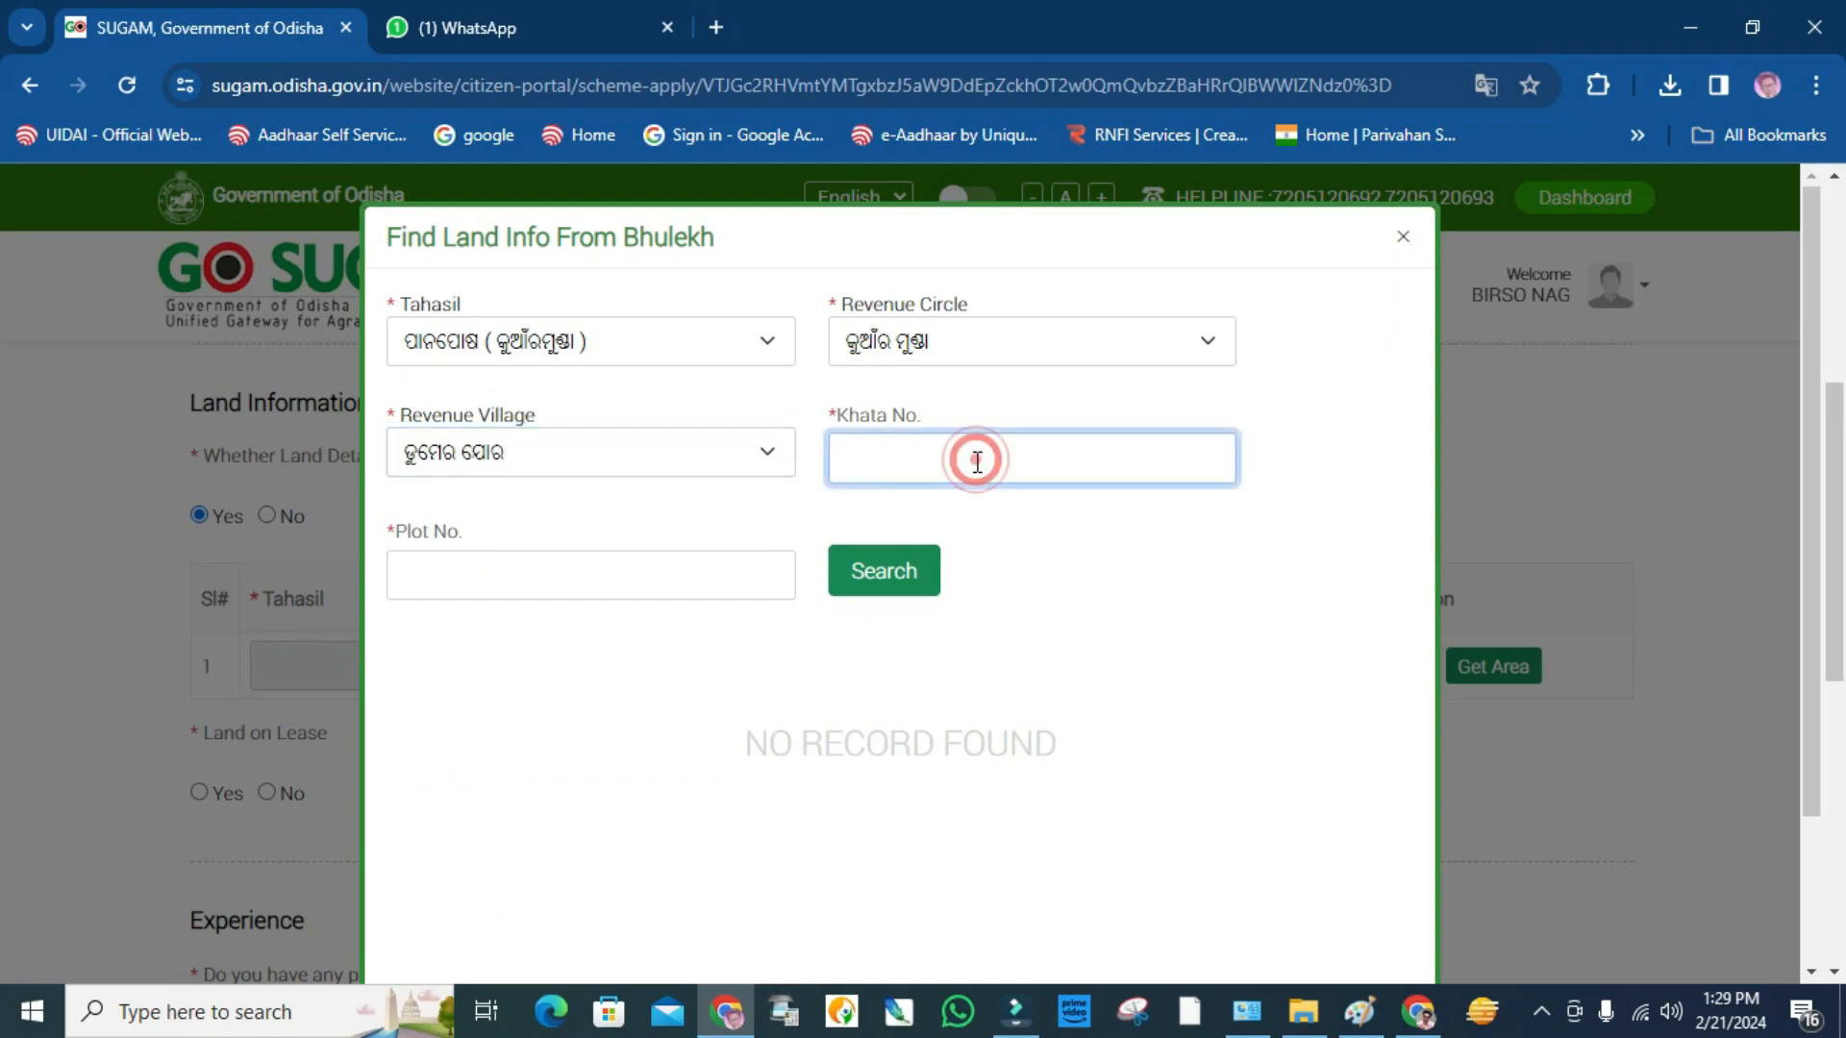
pyautogui.write('22')
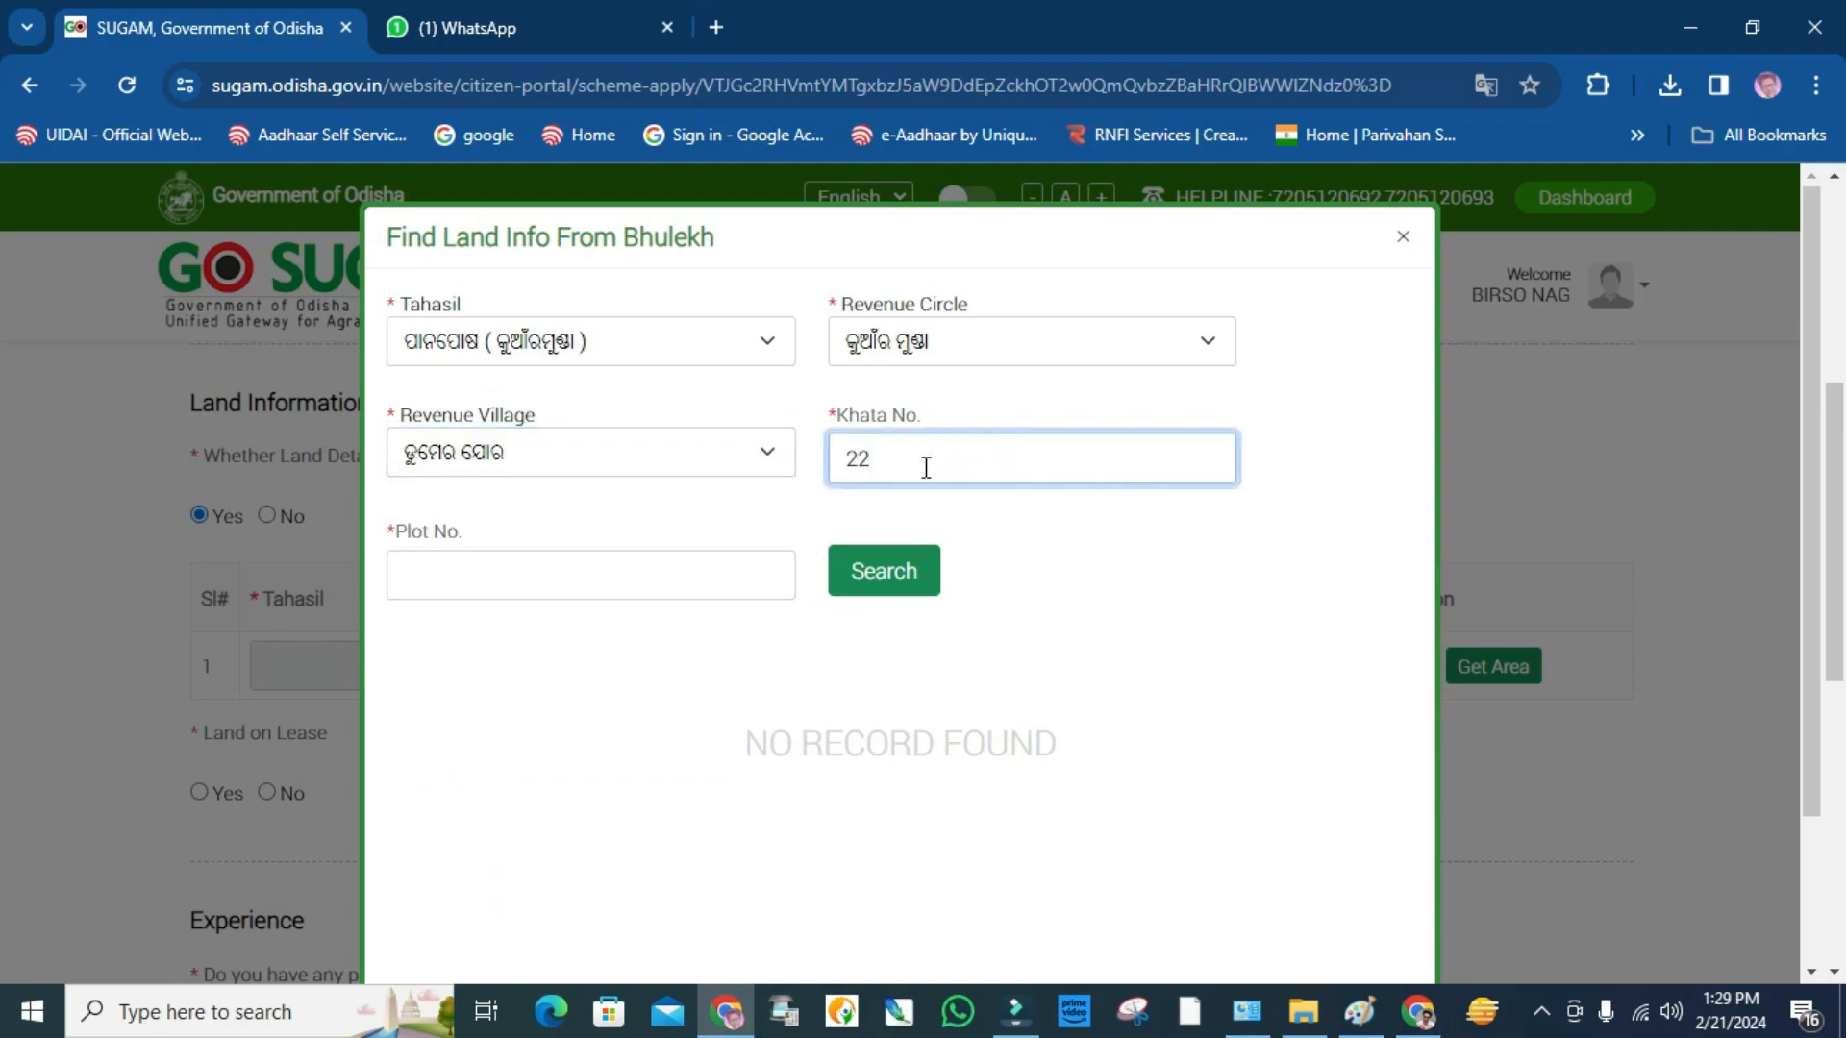
pyautogui.click(528, 564)
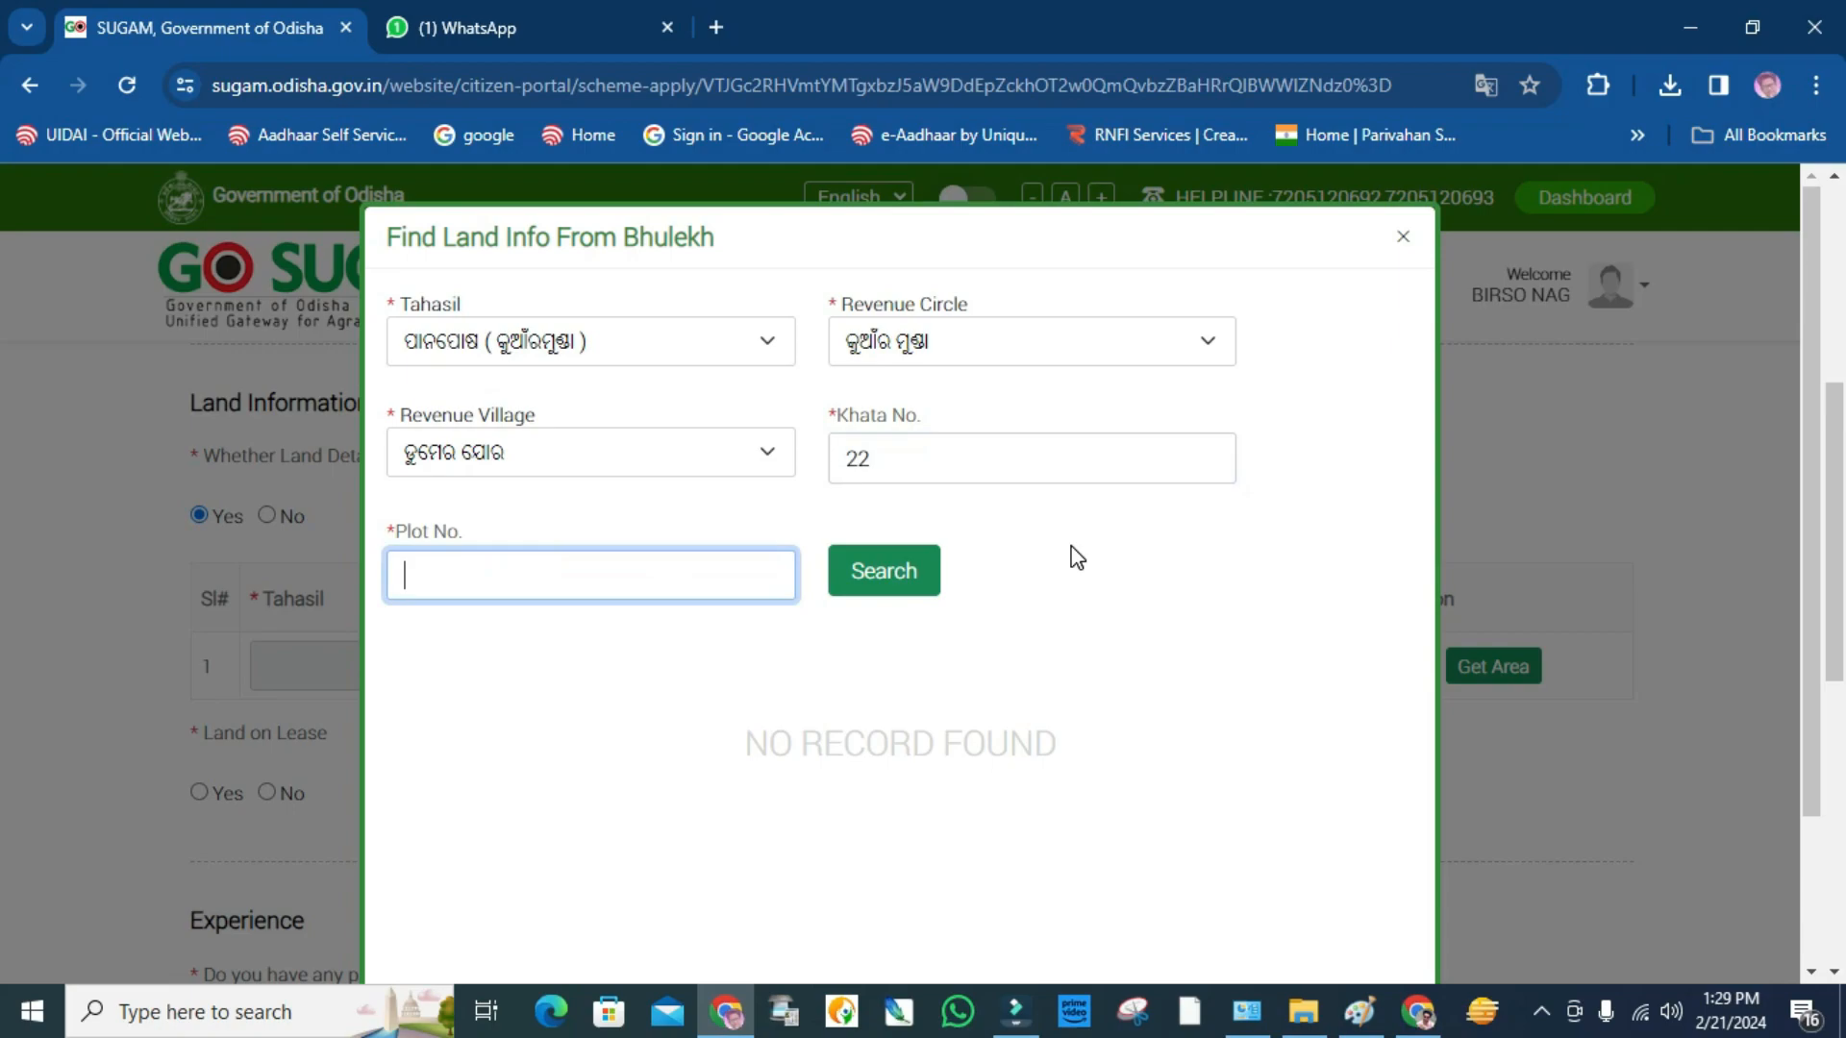
pyautogui.write('987')
pyautogui.click(889, 581)
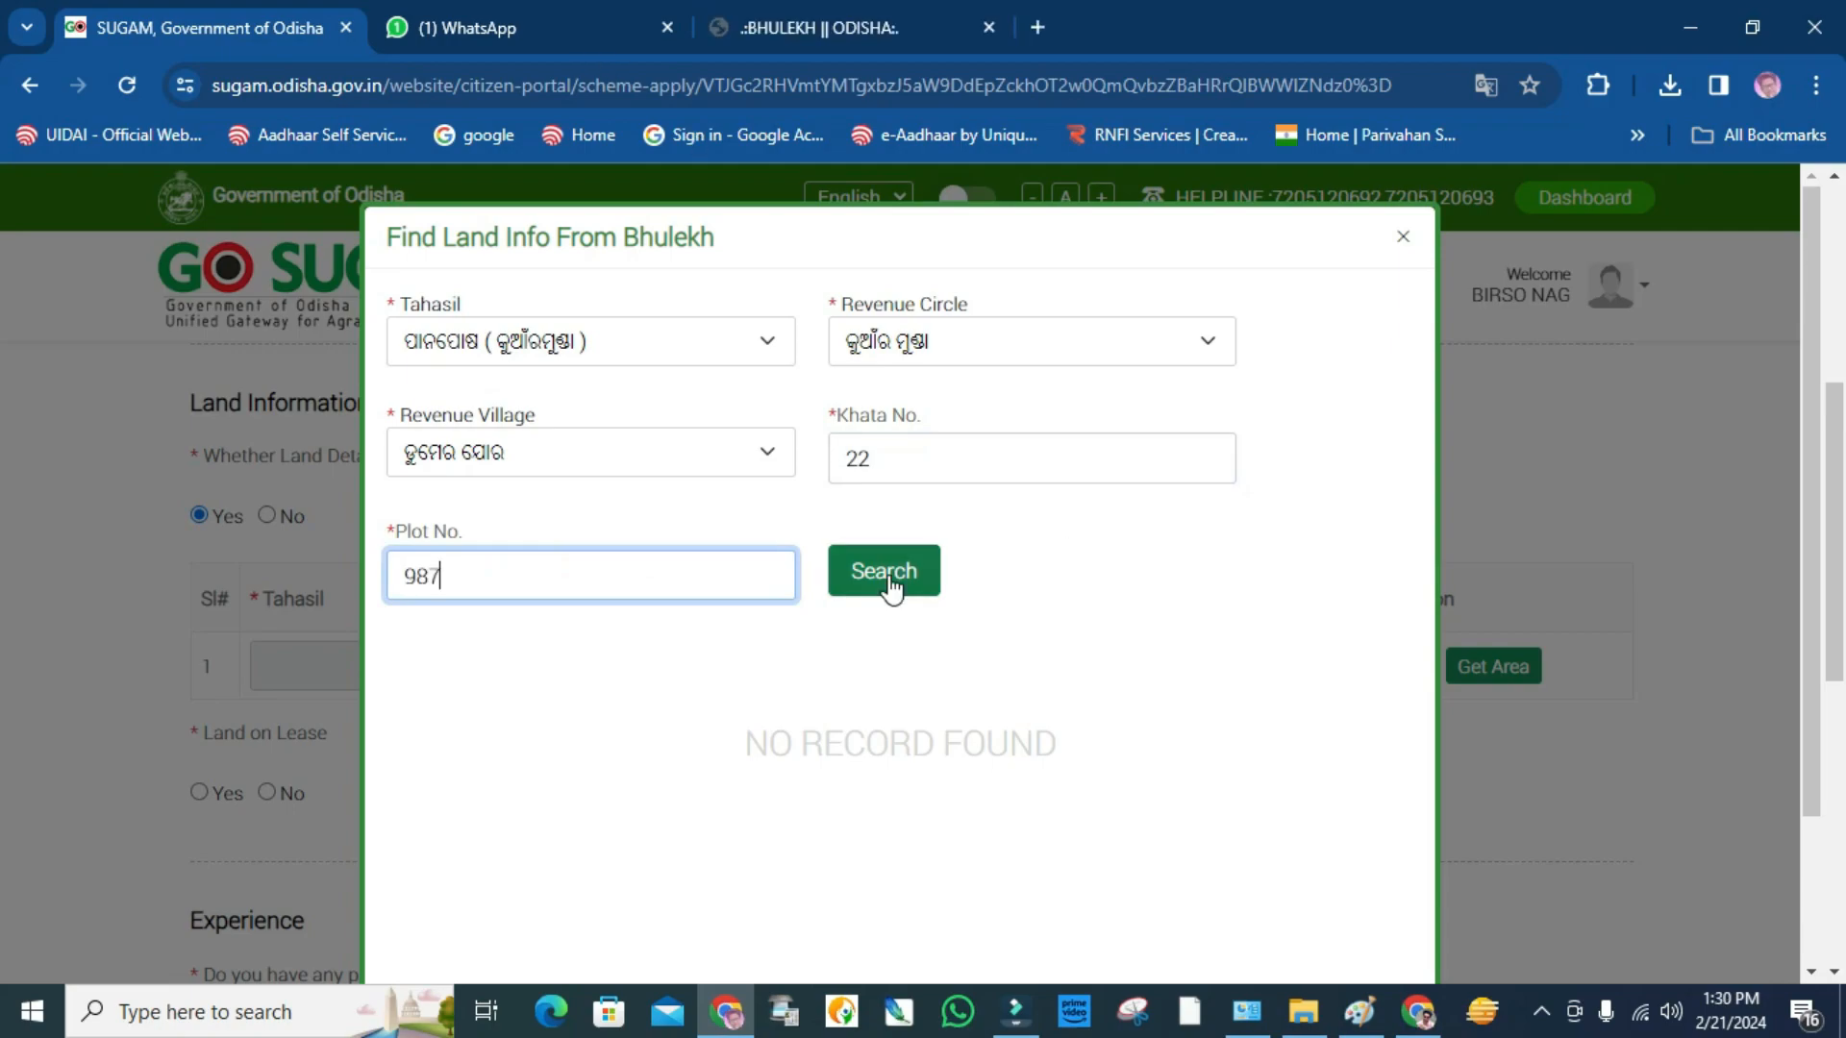
pyautogui.click(891, 585)
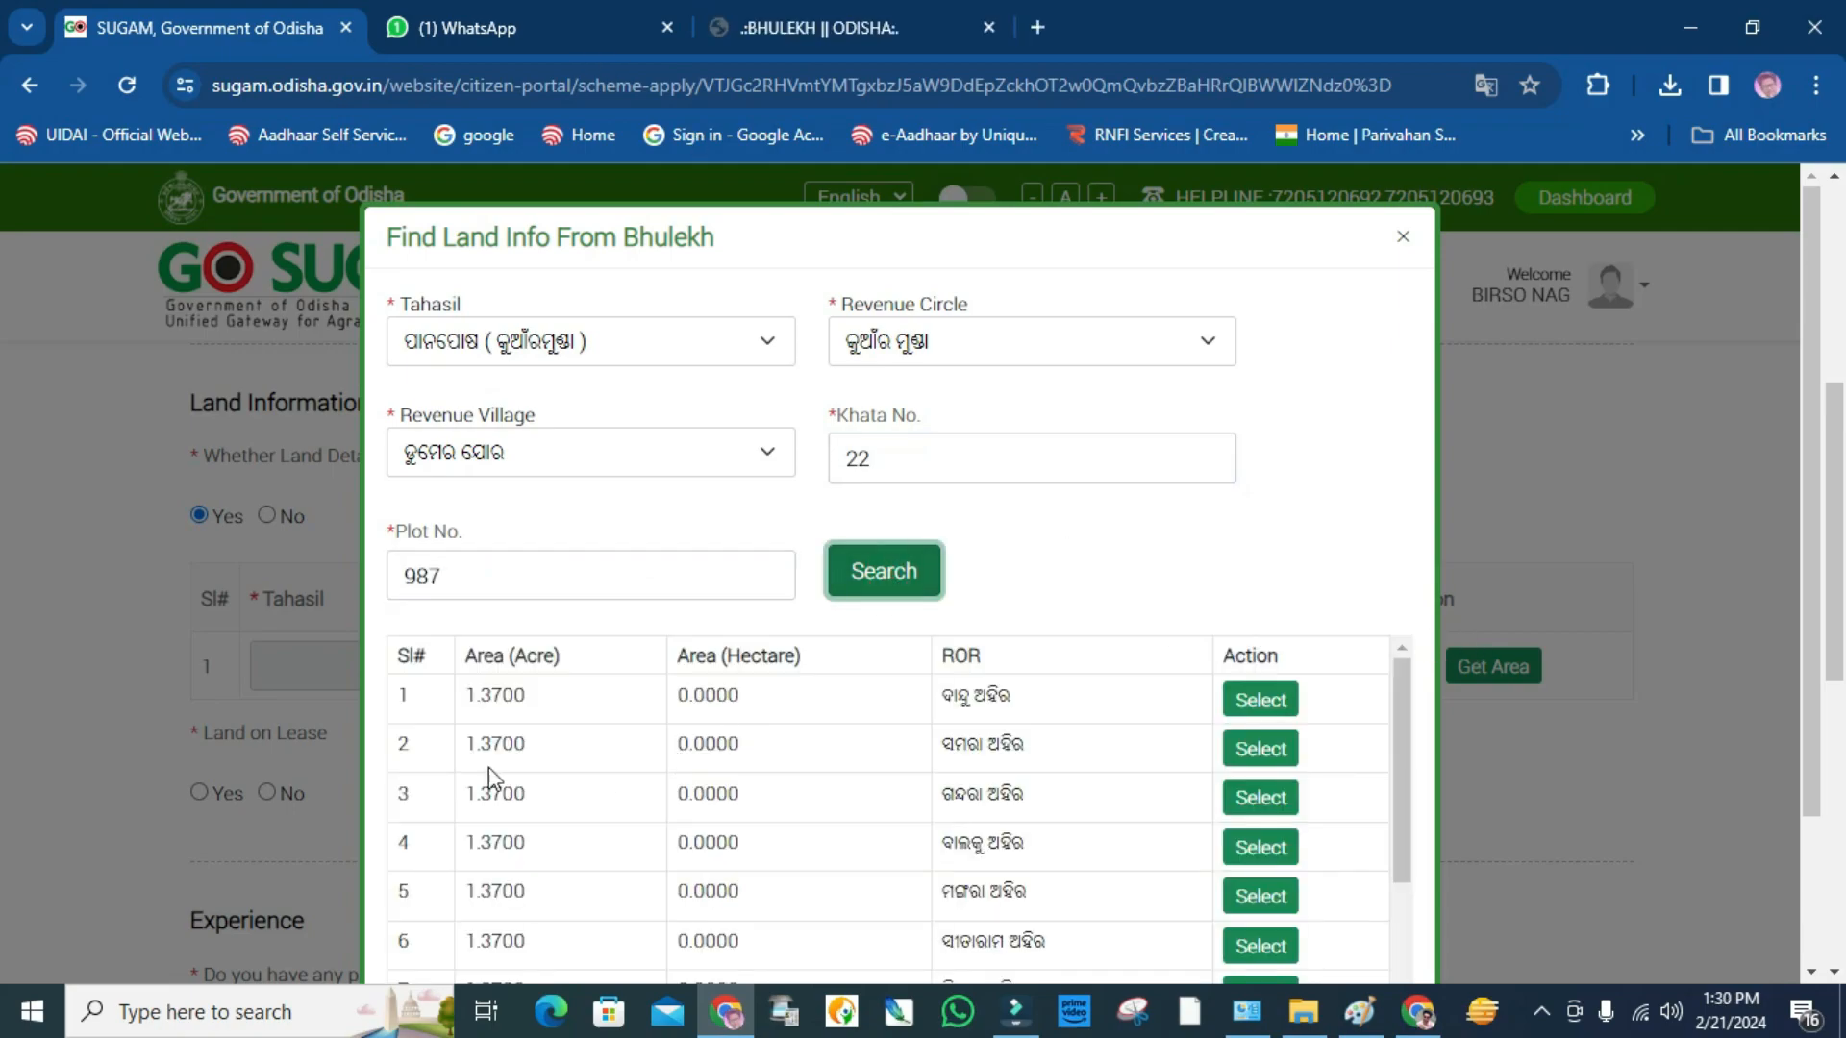
pyautogui.scroll(-2, 1002, 832)
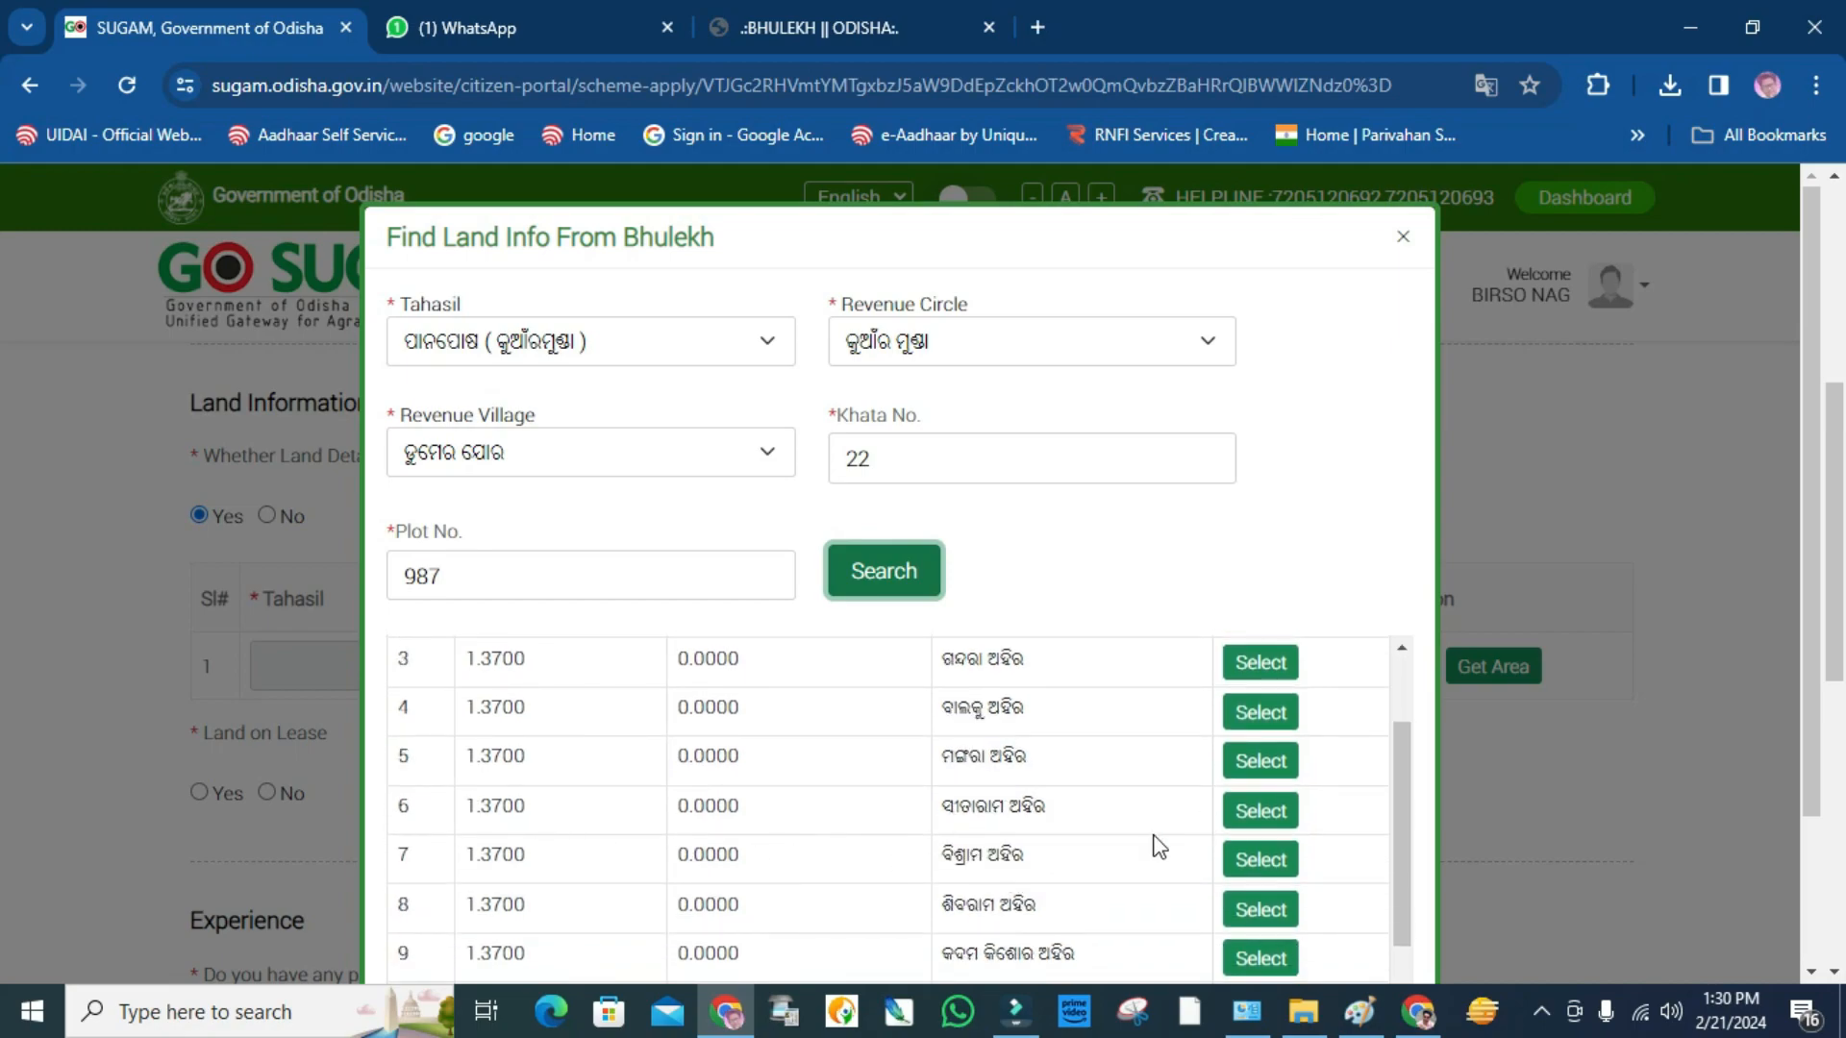
# Fill the land row from the sixth Bhulekh record, then answer No to lease and goat-rearing experience
pyautogui.click(1261, 811)
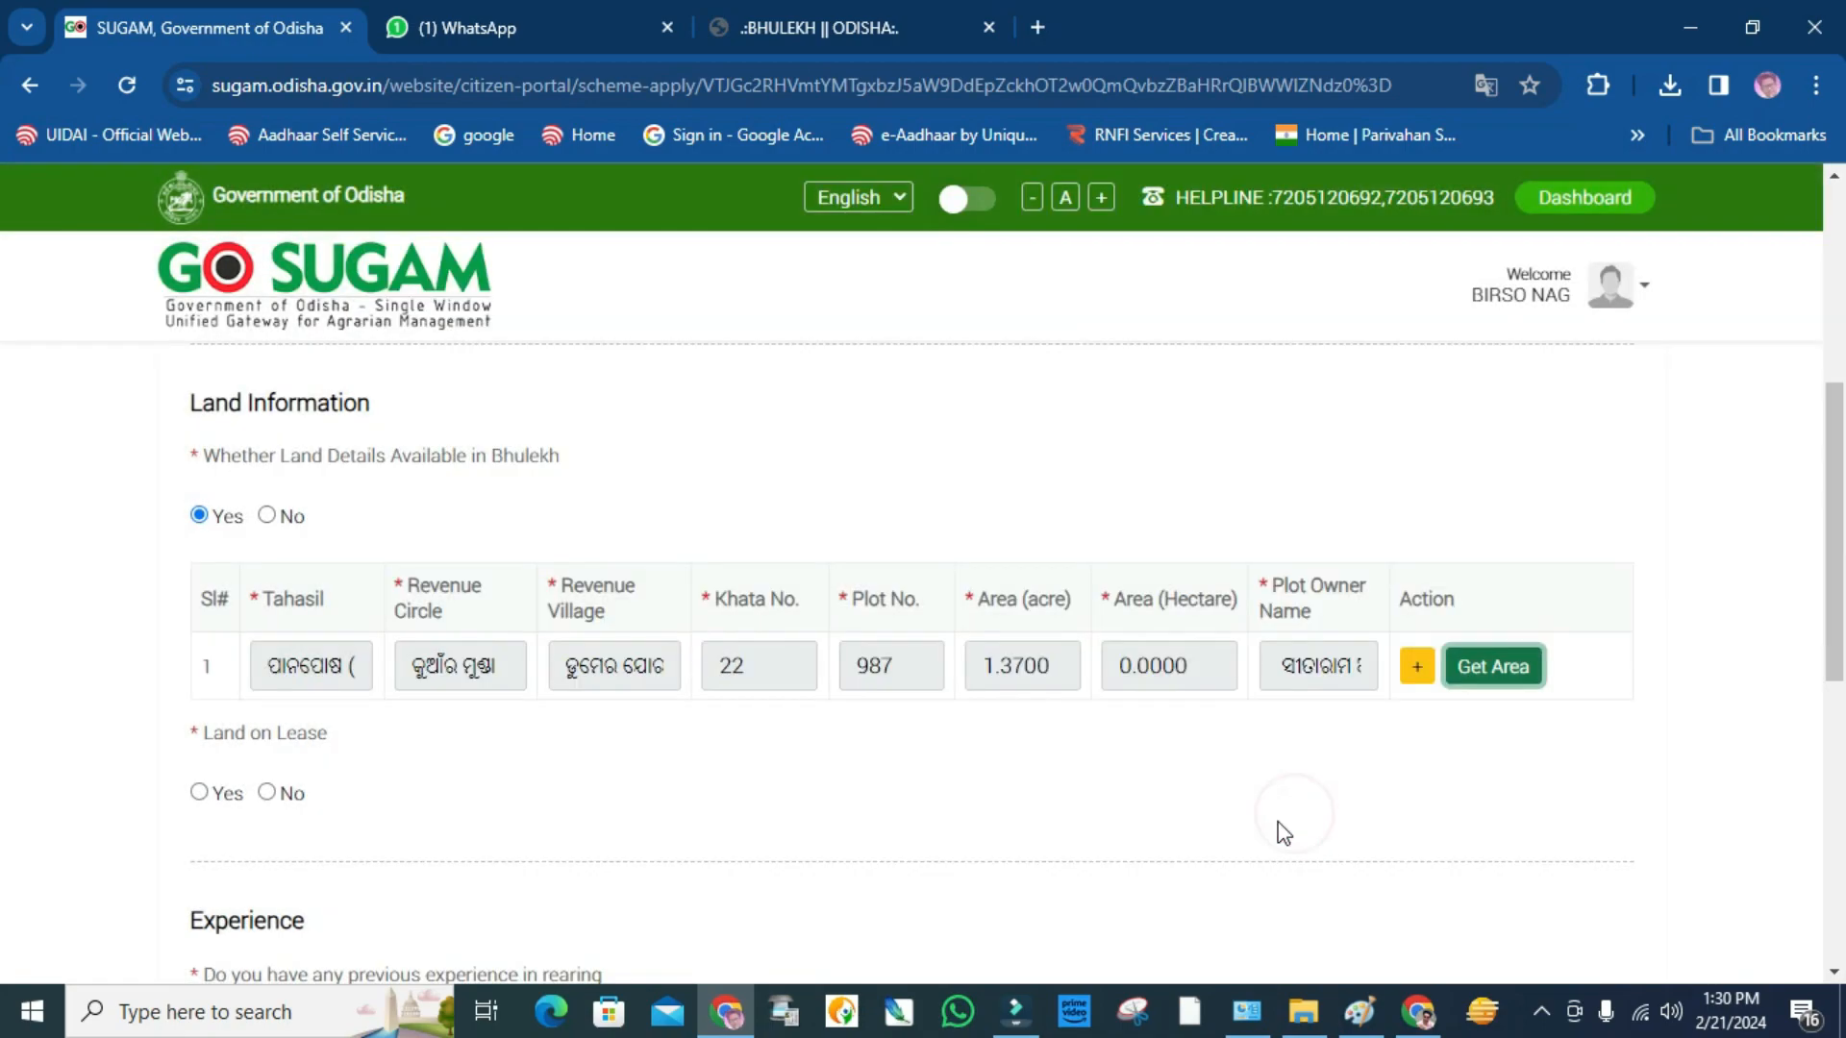
pyautogui.scroll(-3, 644, 798)
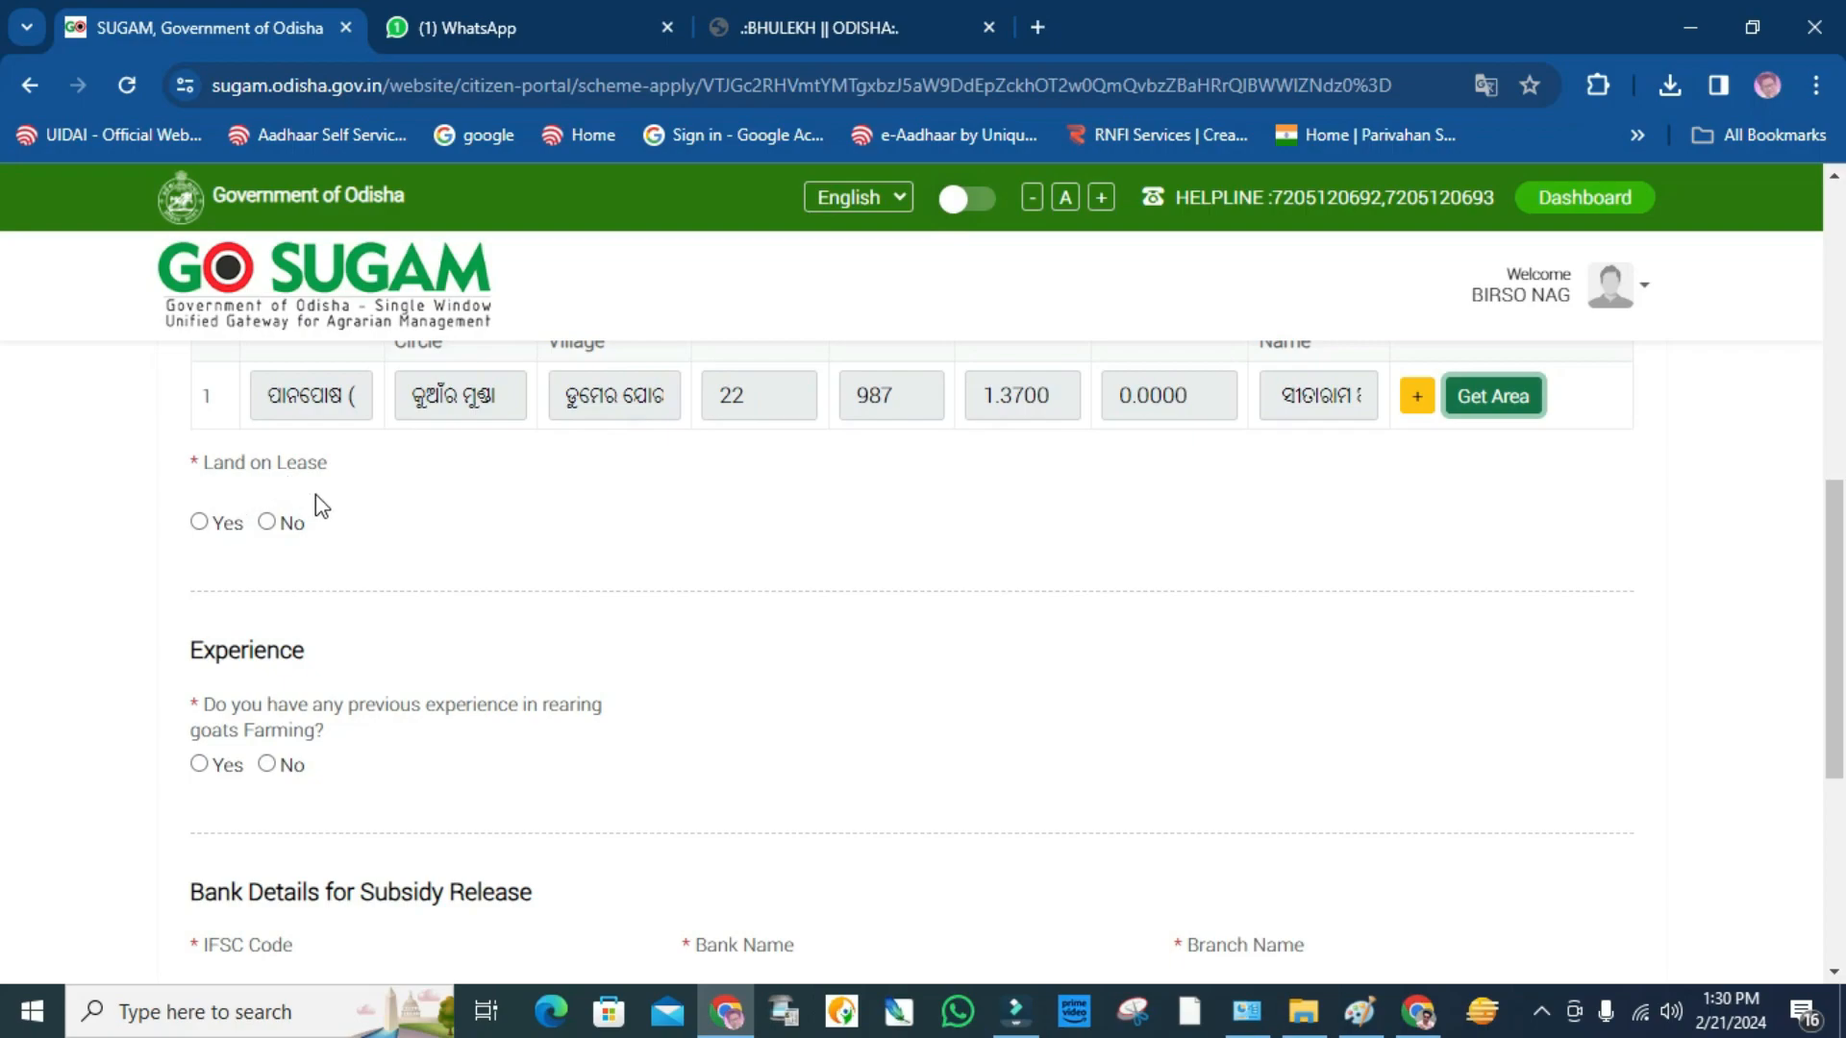
pyautogui.click(269, 524)
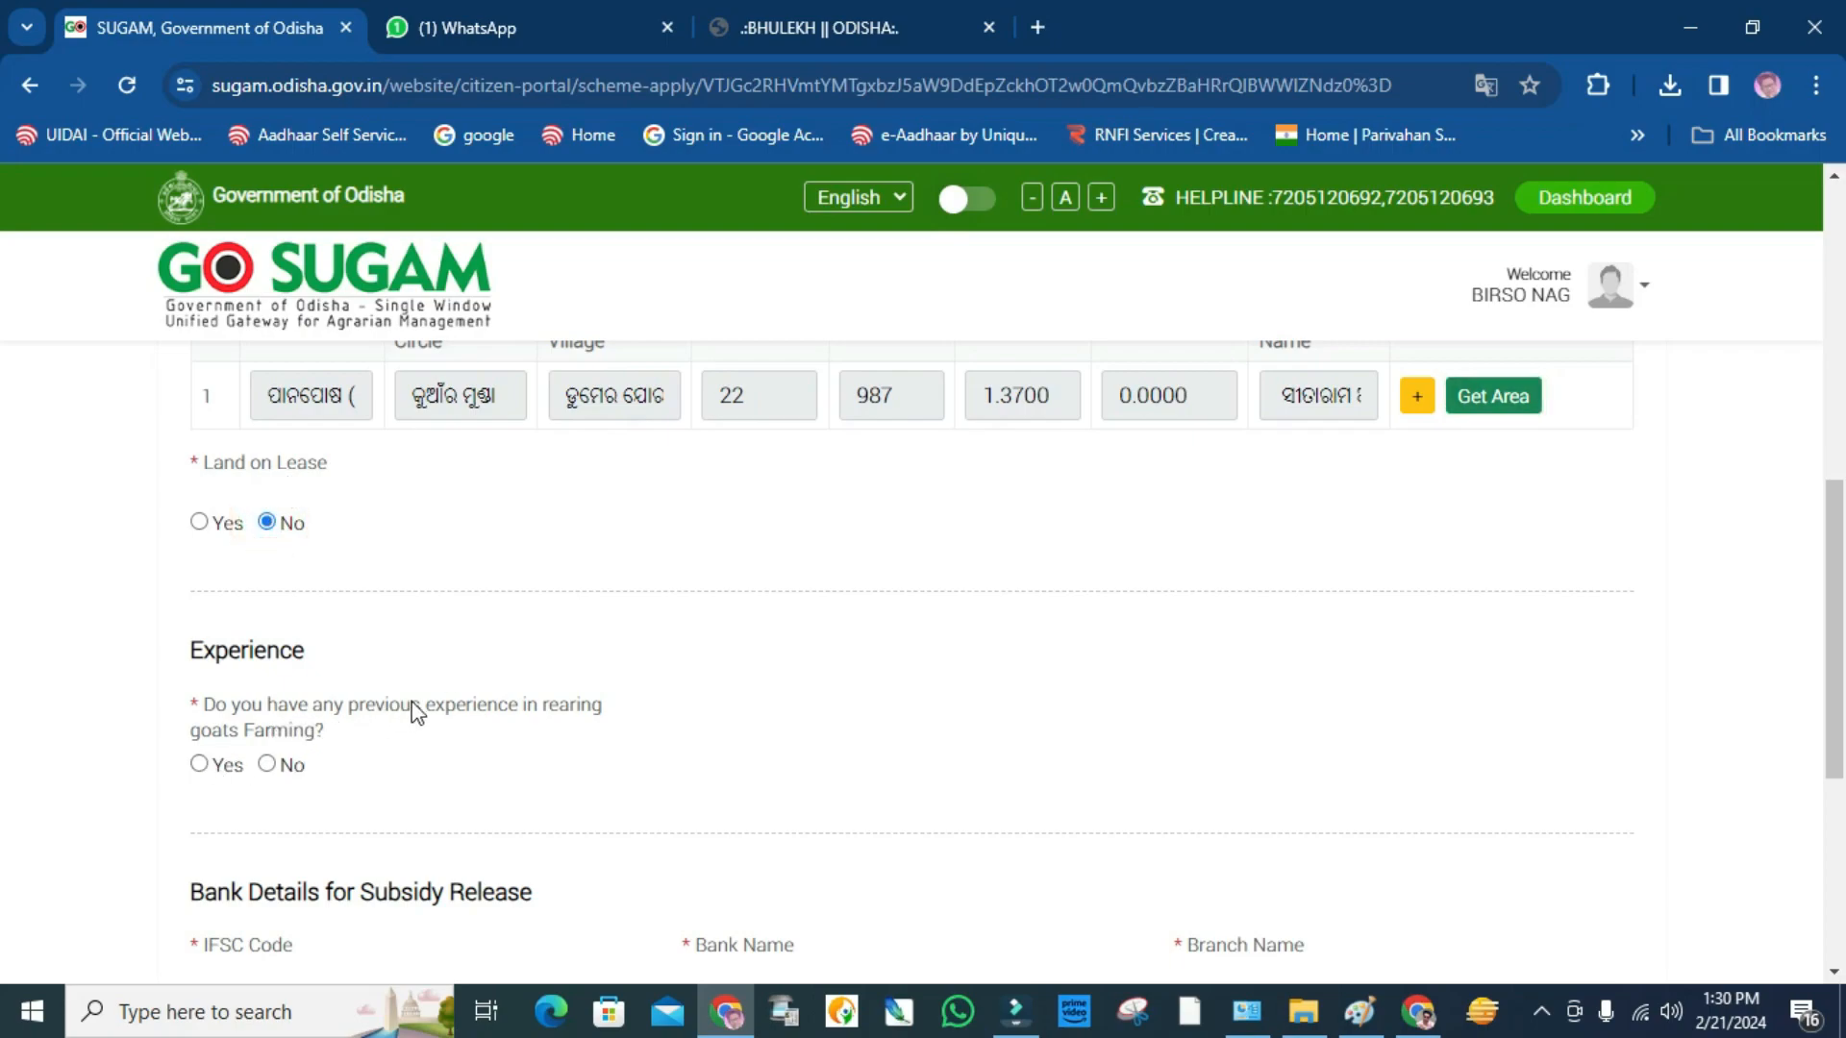
pyautogui.click(268, 766)
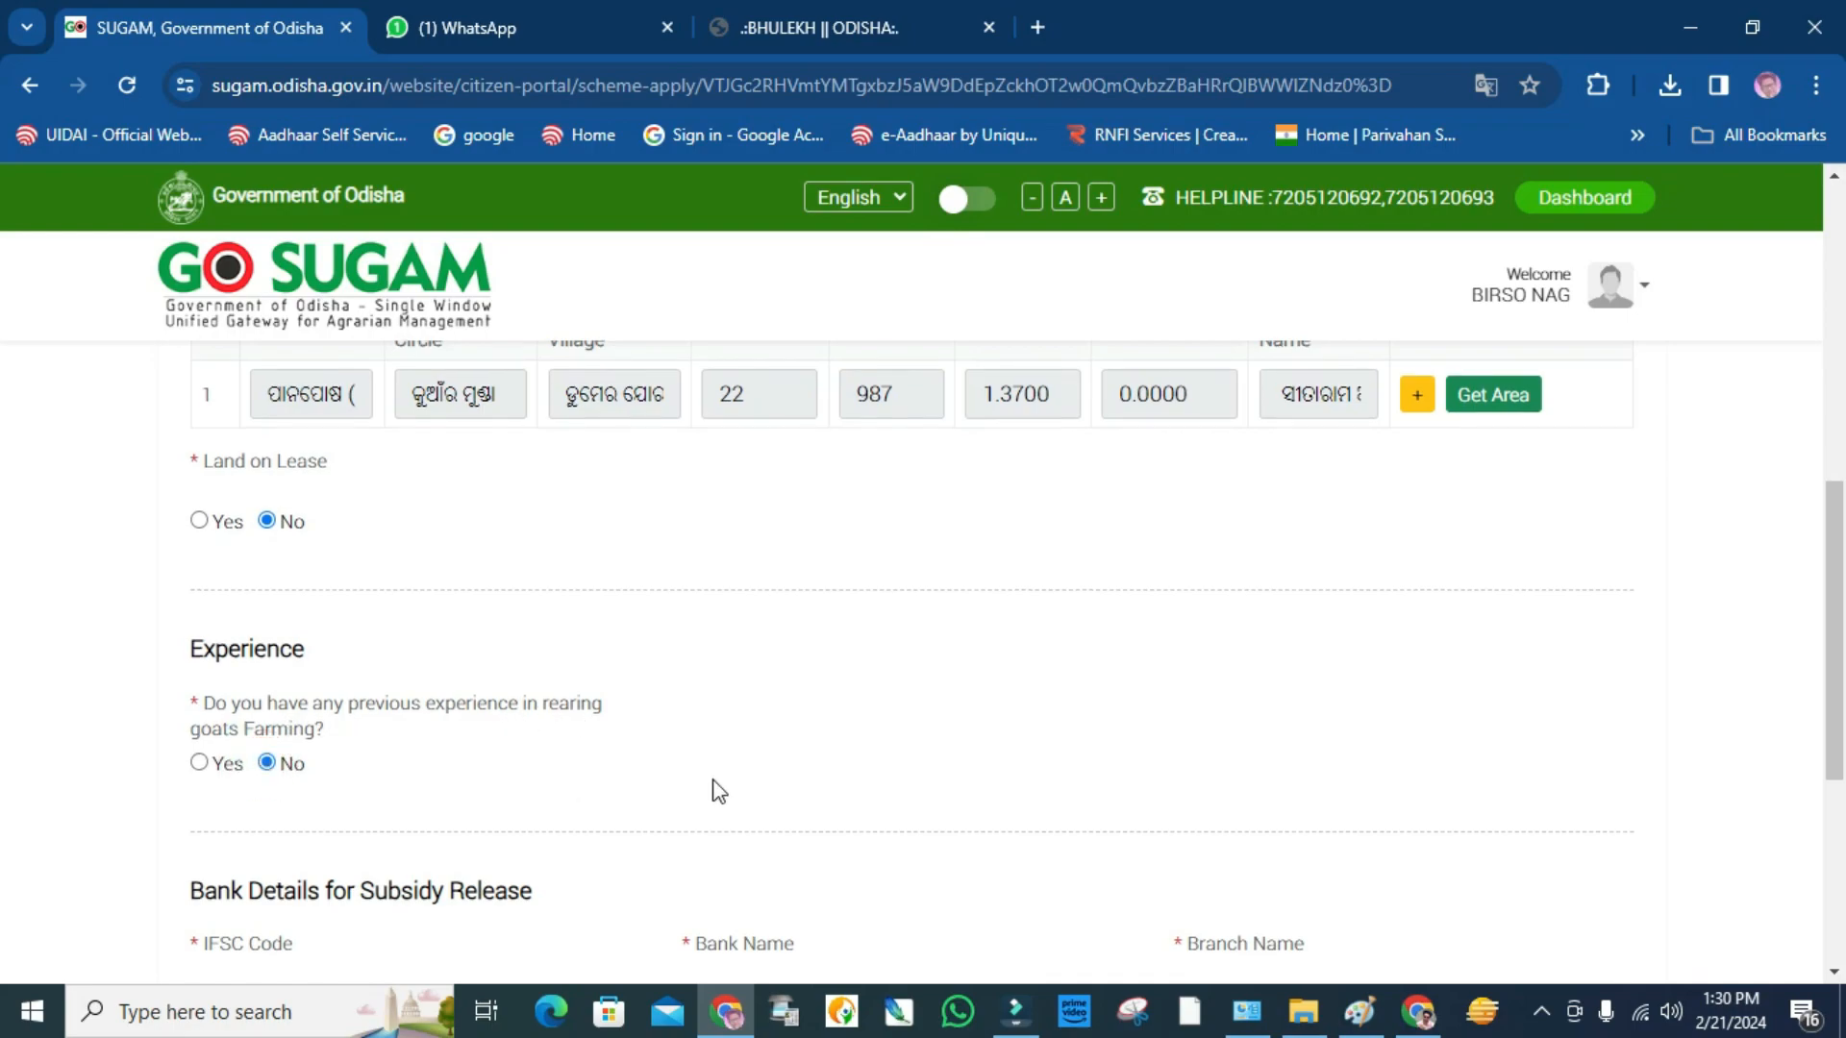
pyautogui.scroll(-2, 713, 779)
pyautogui.scroll(-2, 712, 778)
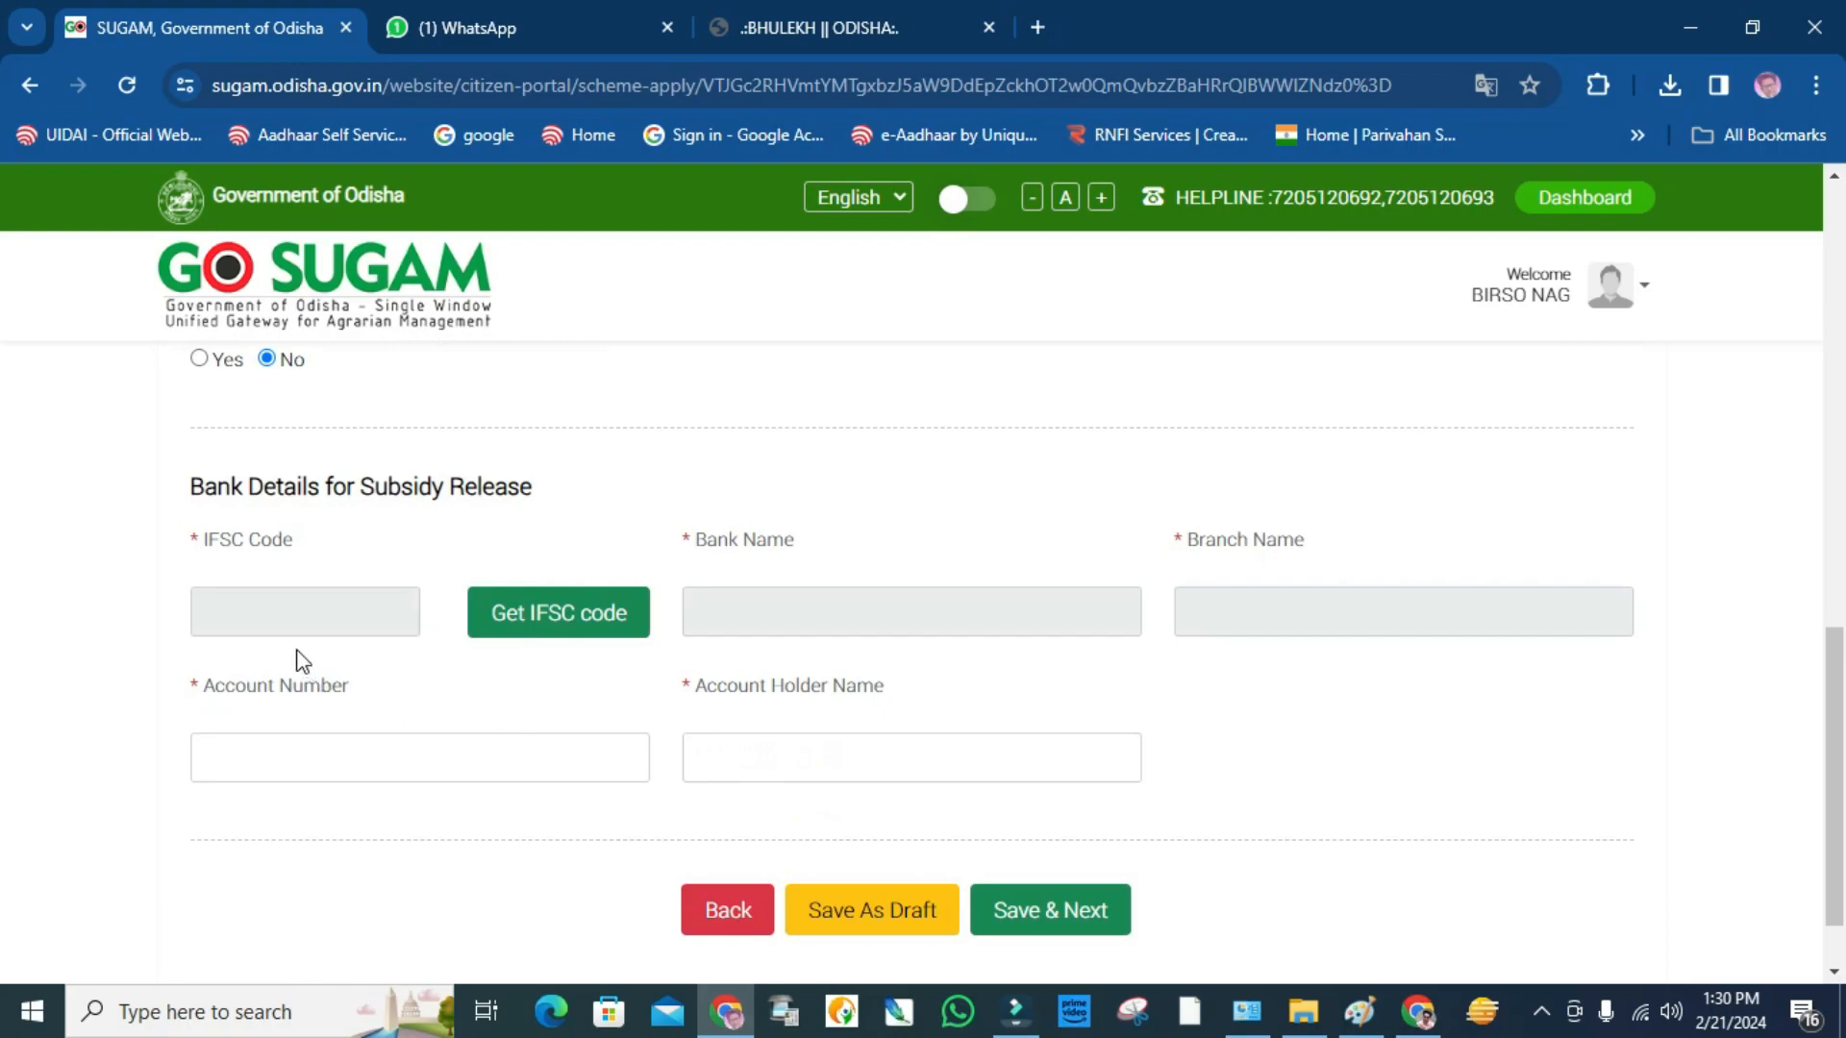
pyautogui.click(338, 609)
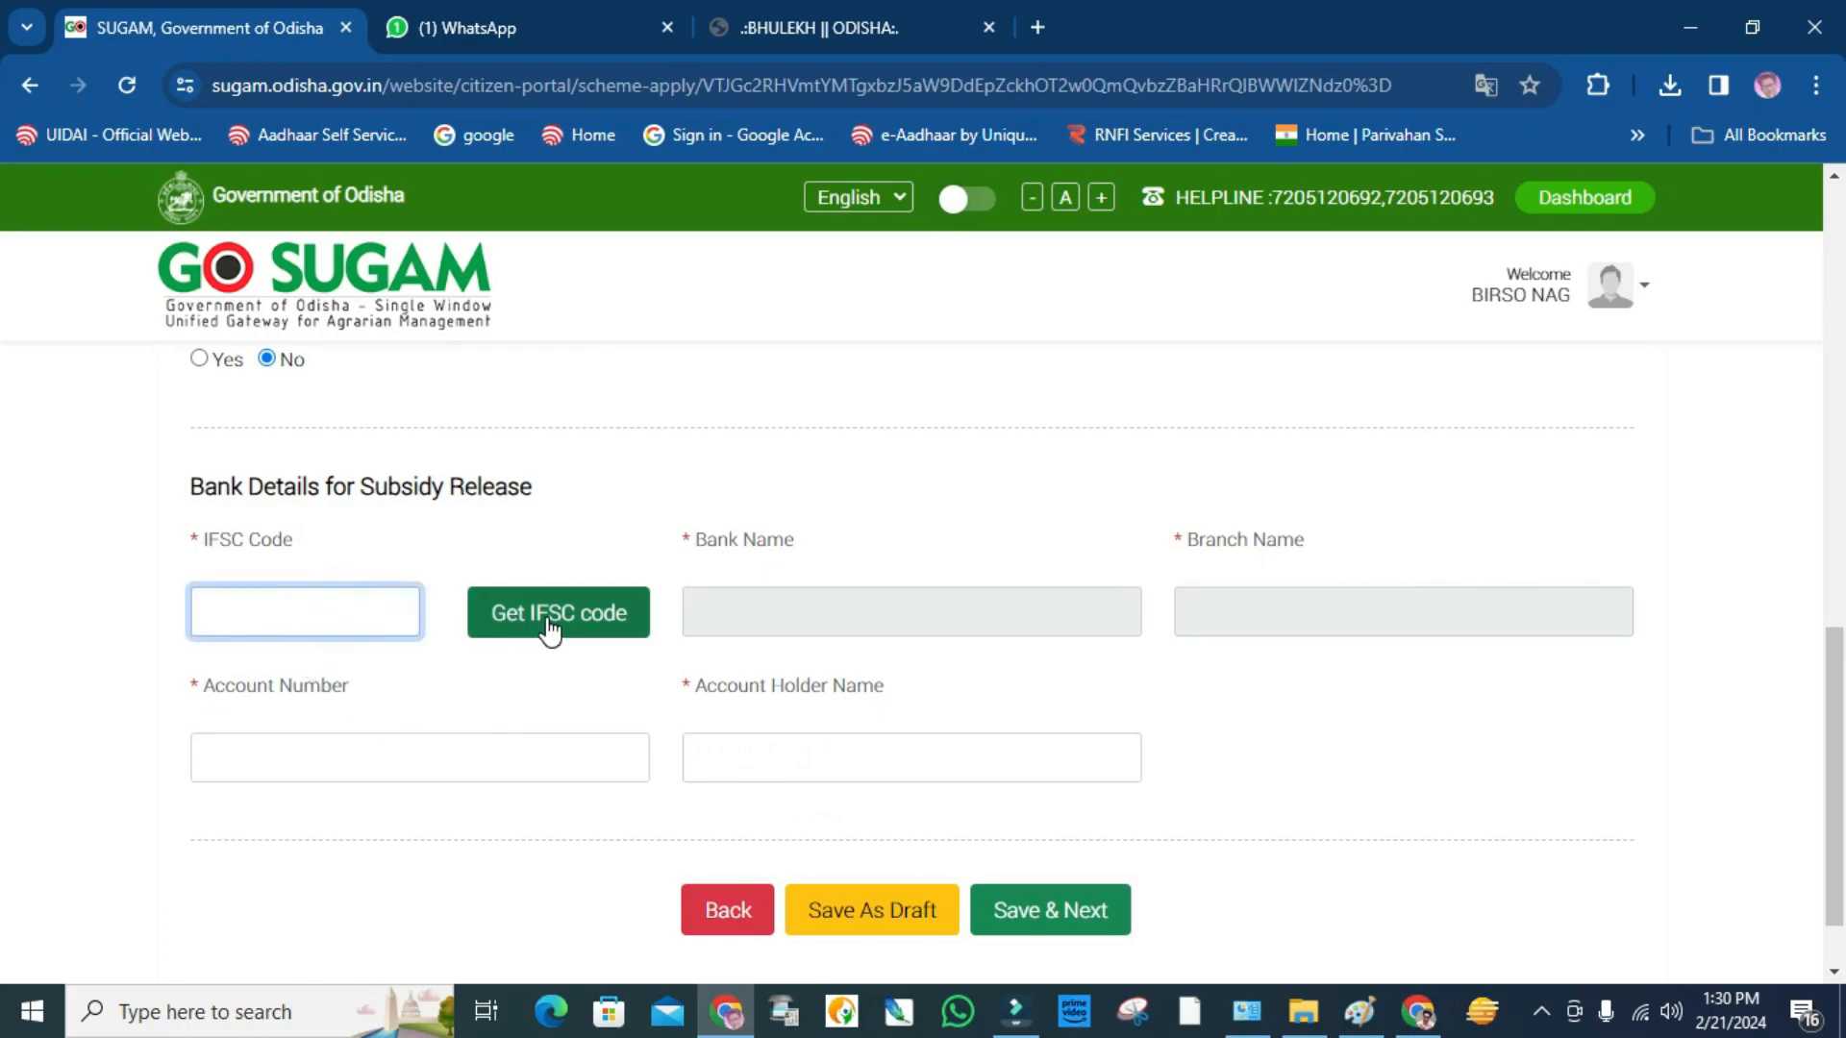
# Look up the IFSC for State Bank of India's DUMERJORE branch in SUNDARGARH district
pyautogui.click(549, 627)
pyautogui.click(545, 345)
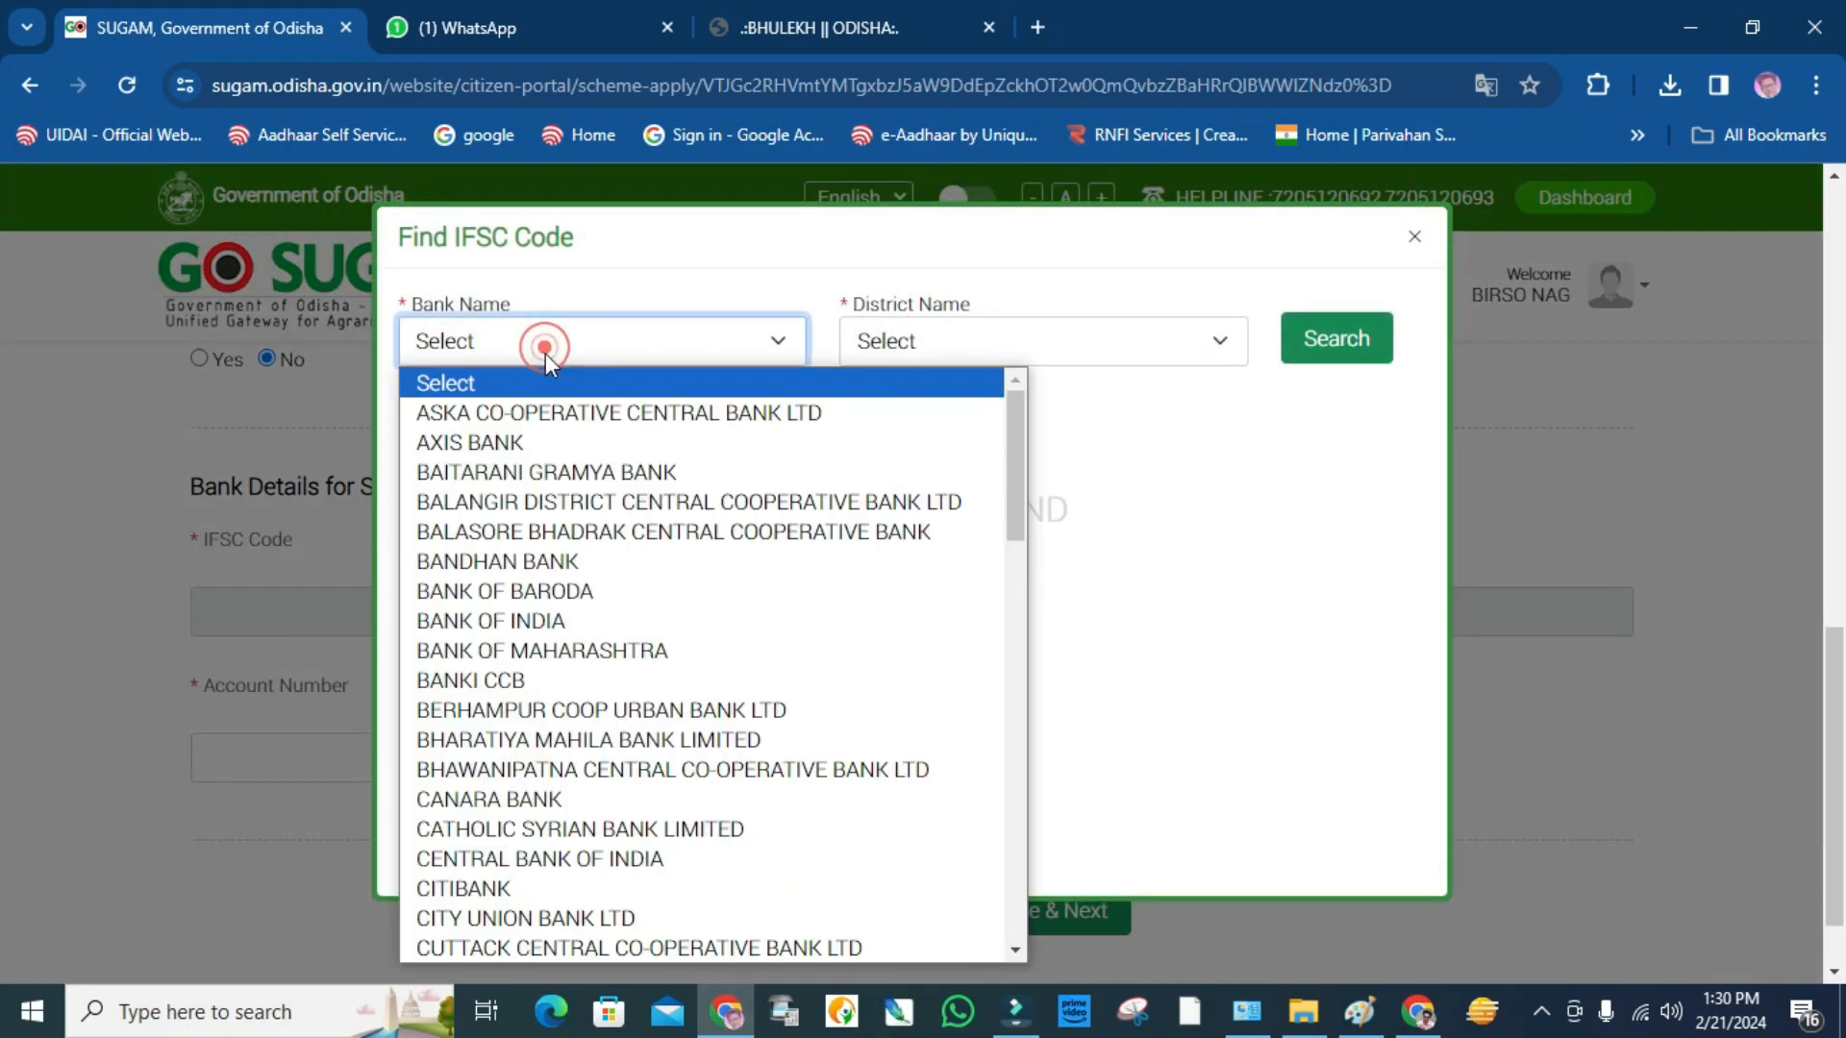
pyautogui.scroll(-15, 577, 673)
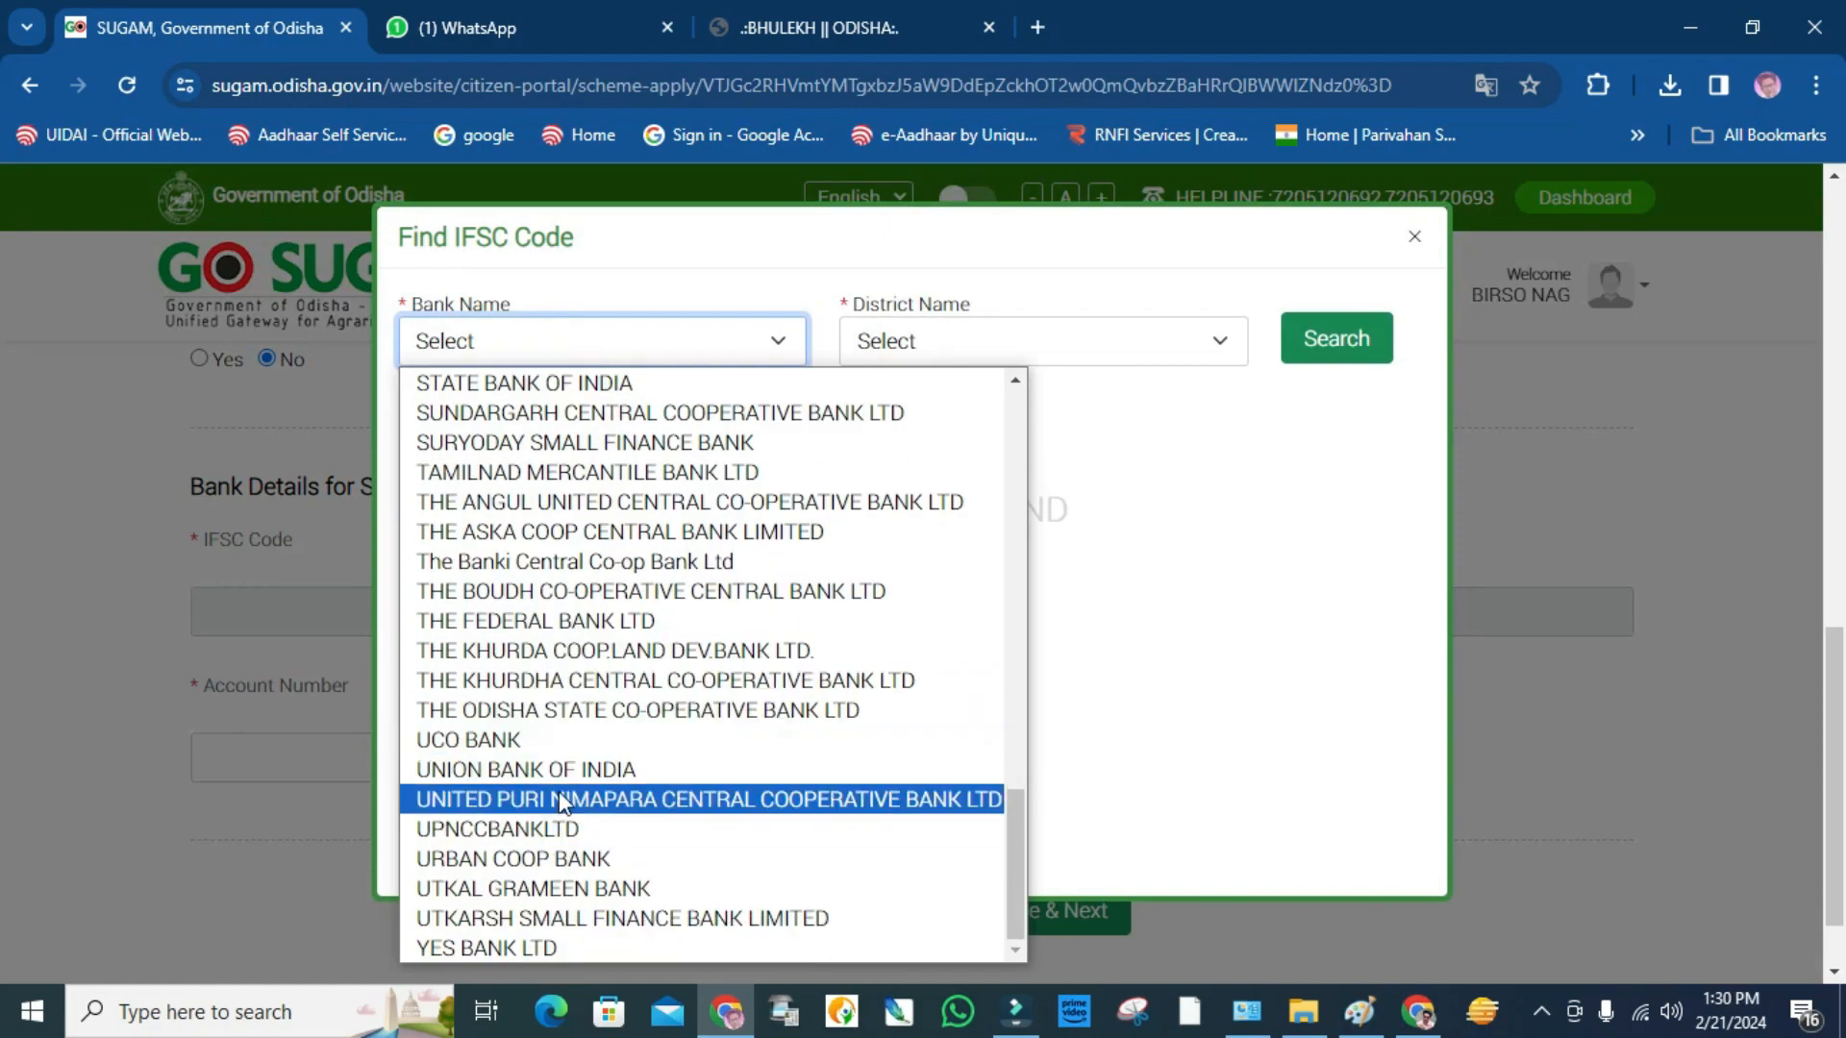
pyautogui.click(531, 385)
pyautogui.click(985, 351)
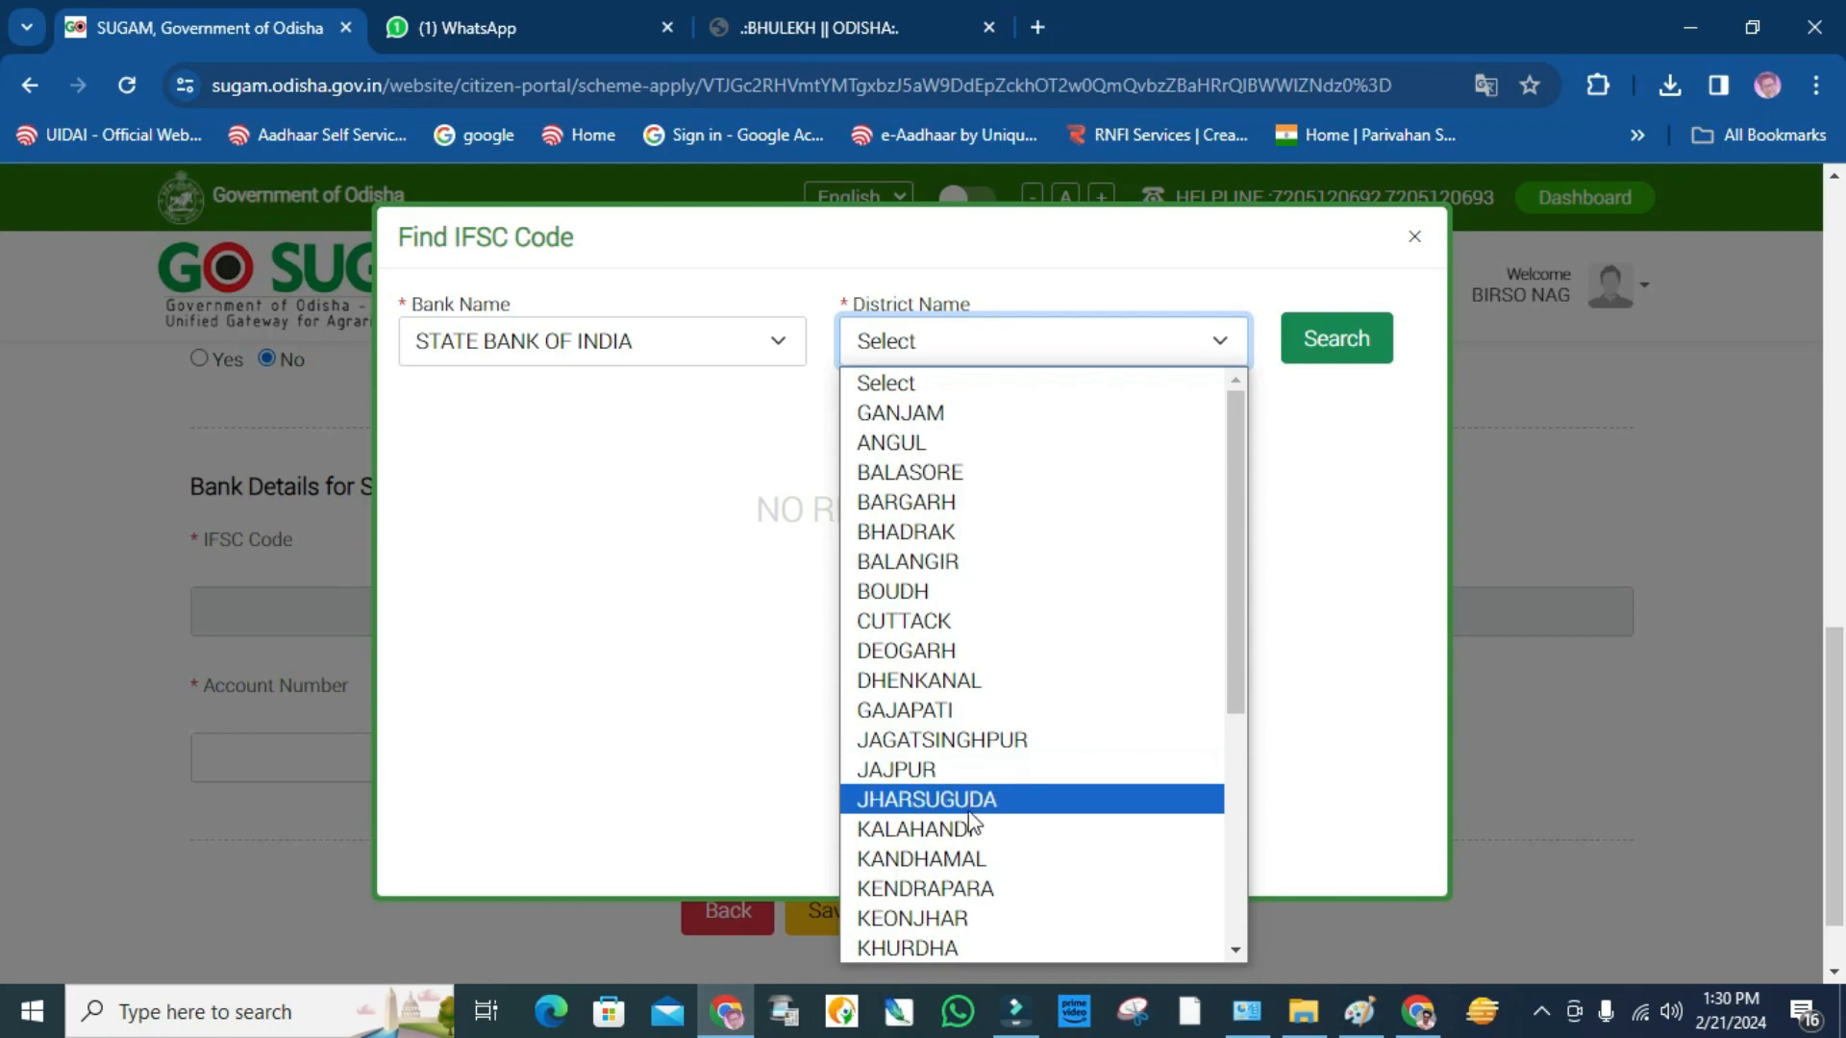
pyautogui.scroll(-1, 942, 835)
pyautogui.click(1331, 335)
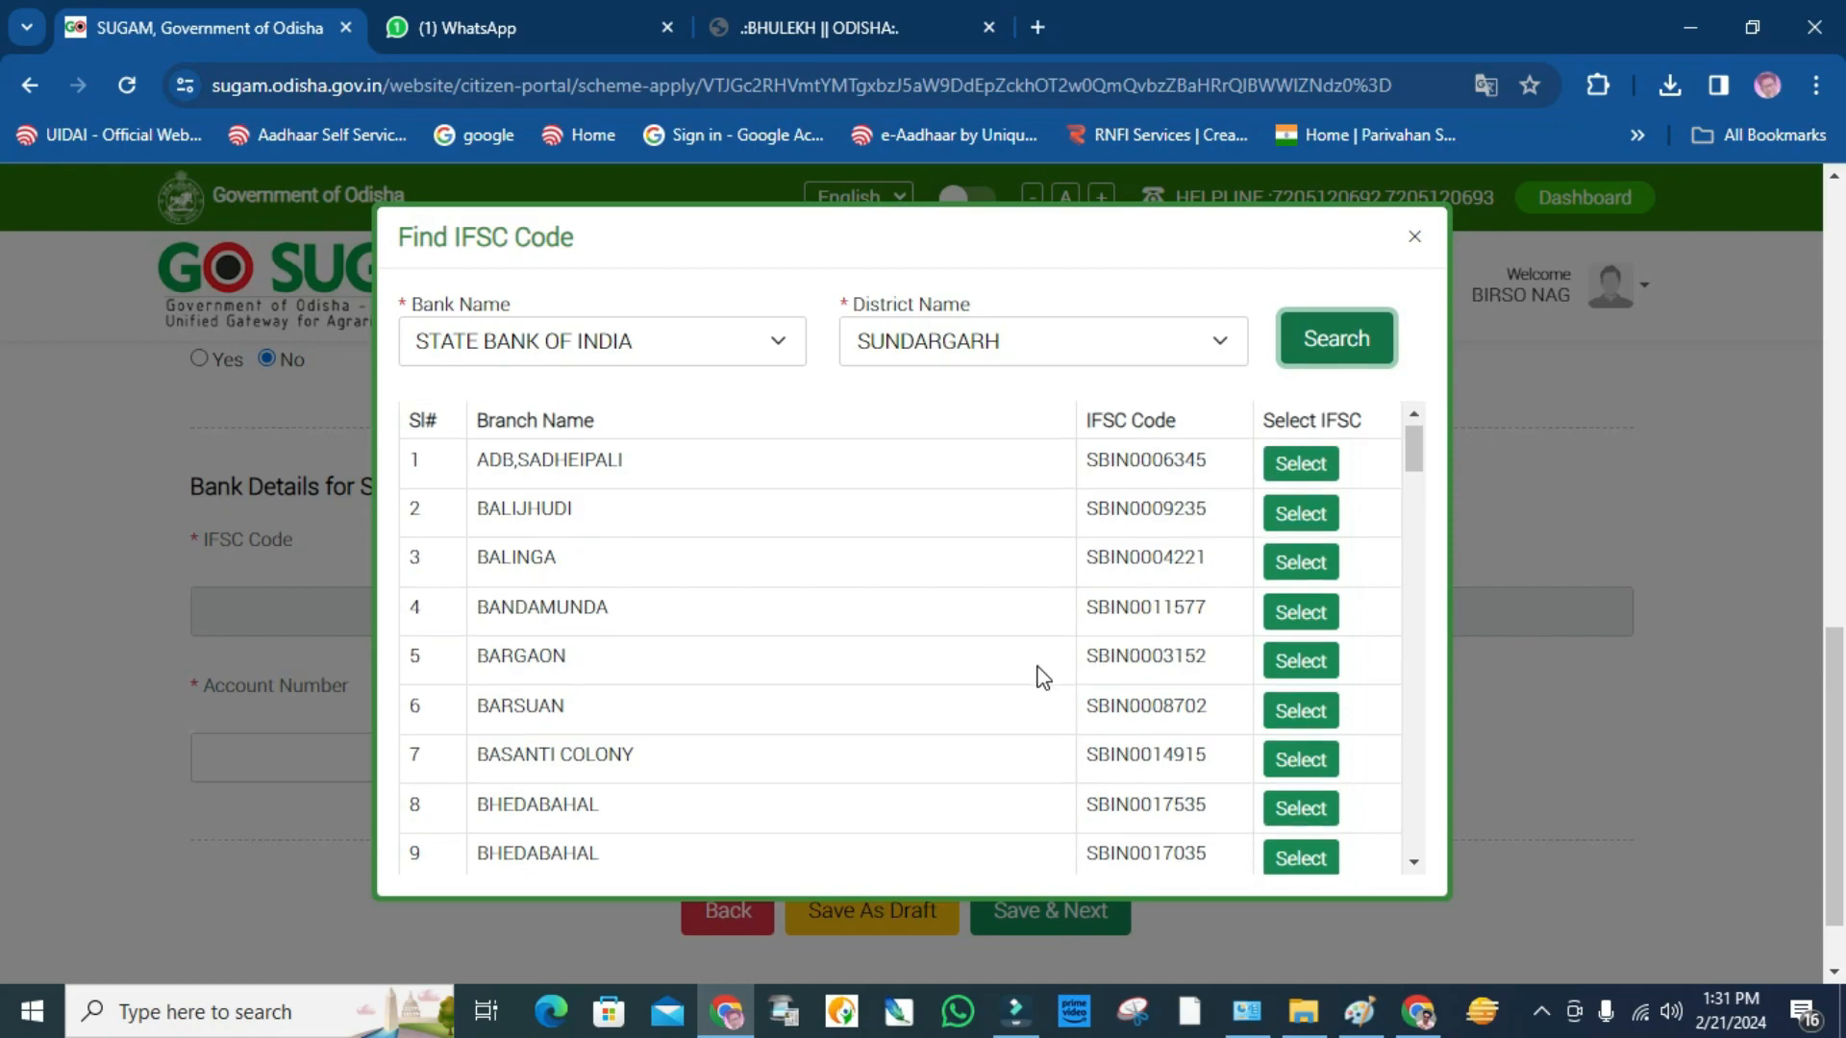
pyautogui.scroll(-3, 1043, 676)
pyautogui.scroll(-7, 1043, 676)
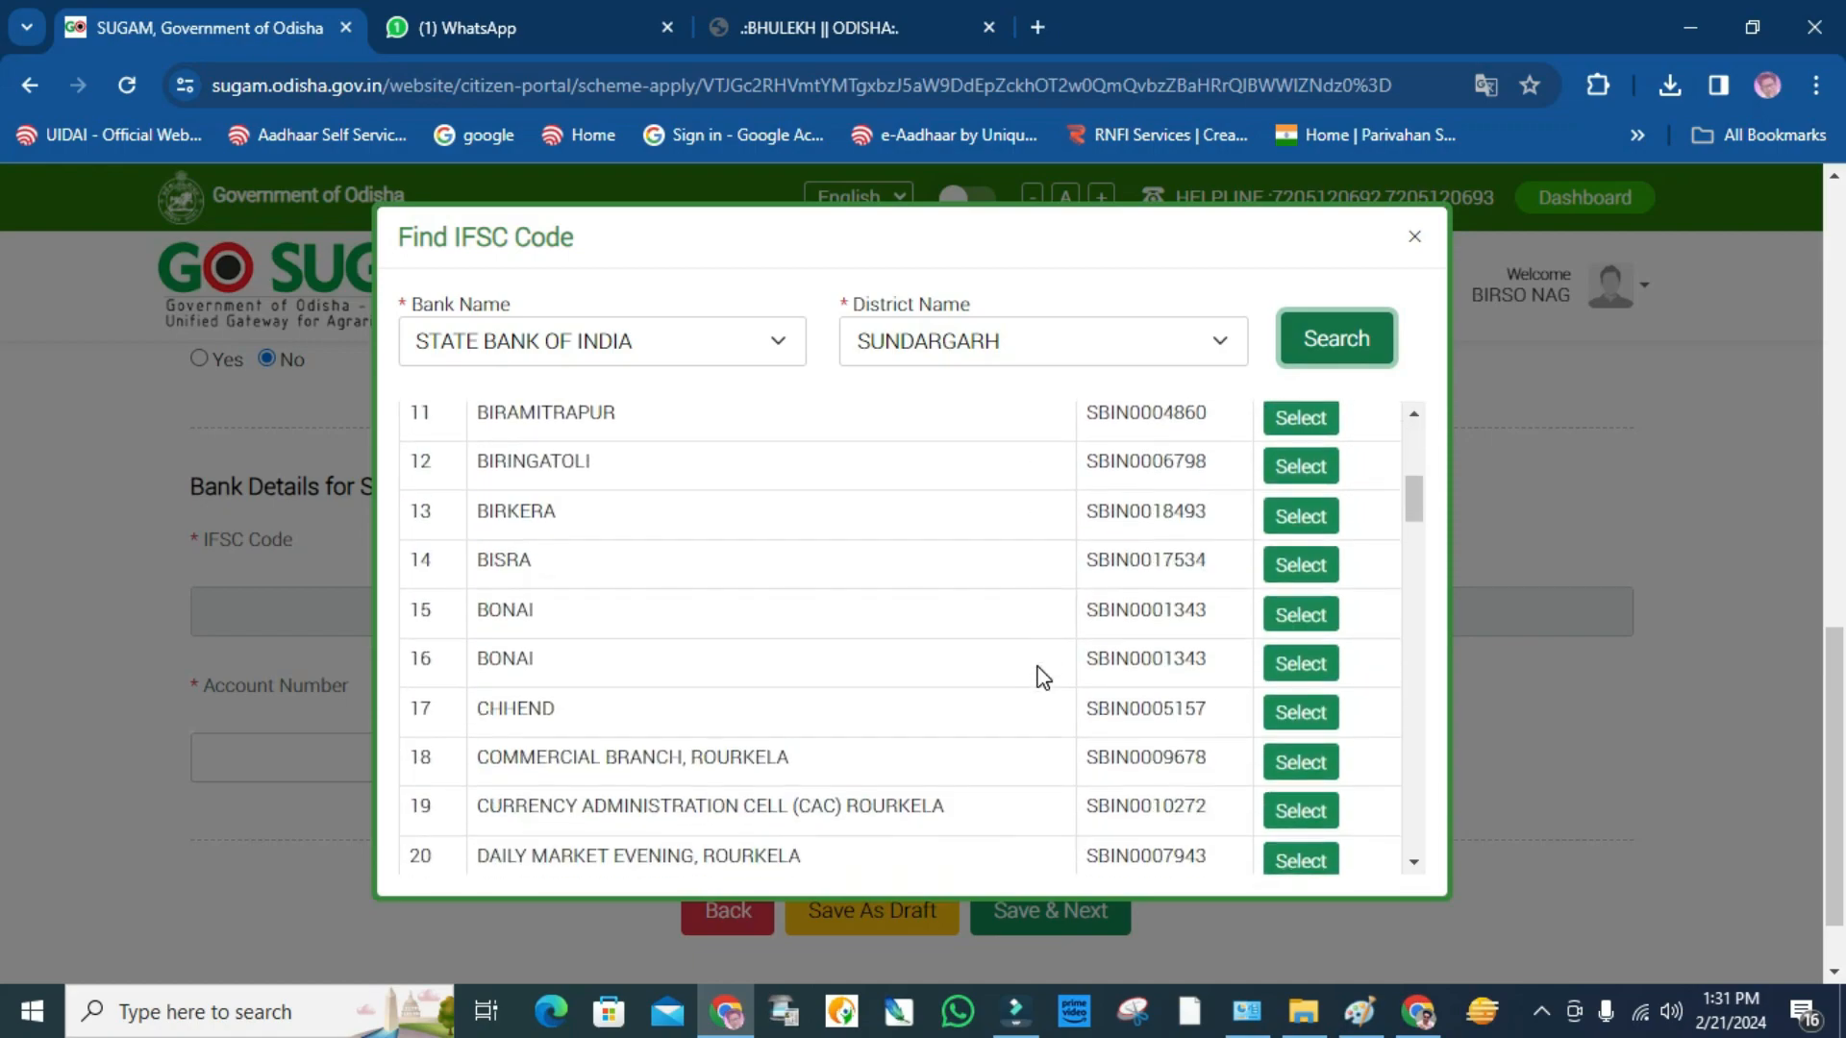
pyautogui.scroll(-2, 1035, 665)
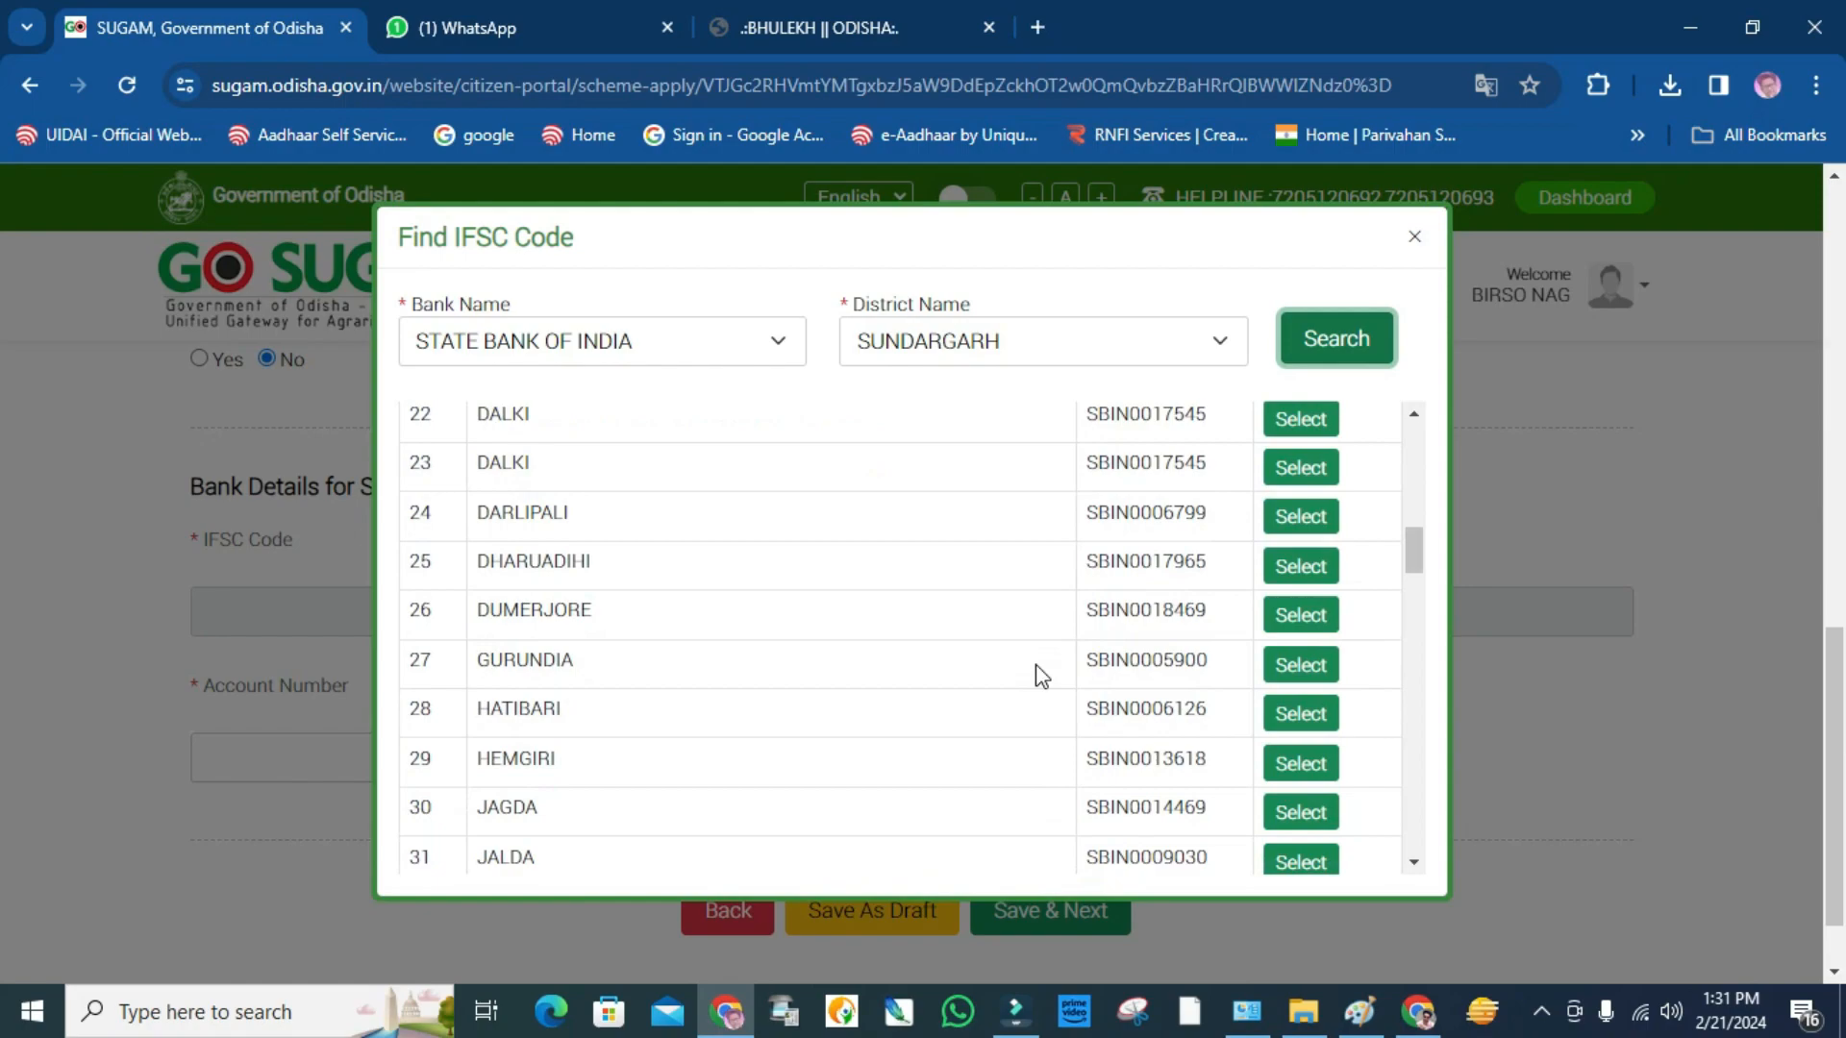
pyautogui.click(1288, 619)
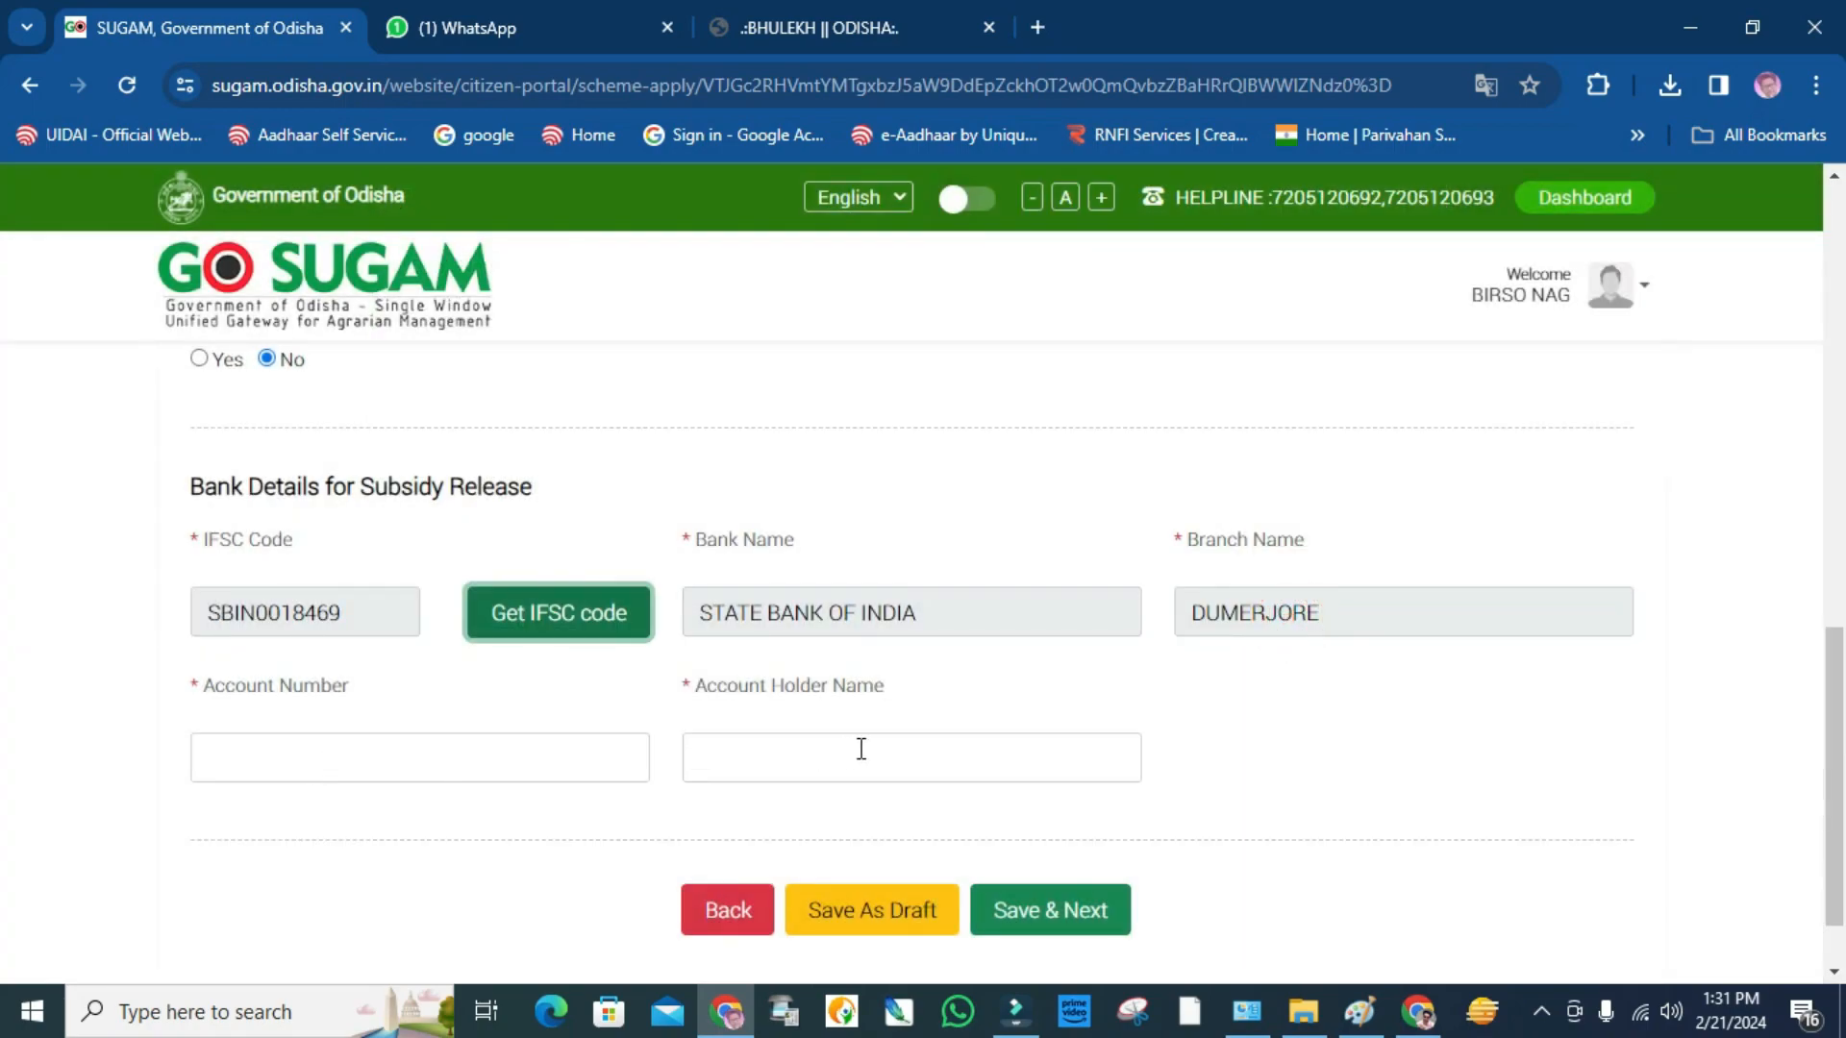
# Enter the bank account number and account holder's name, then save the bank details
pyautogui.click(459, 745)
pyautogui.press('Tab')
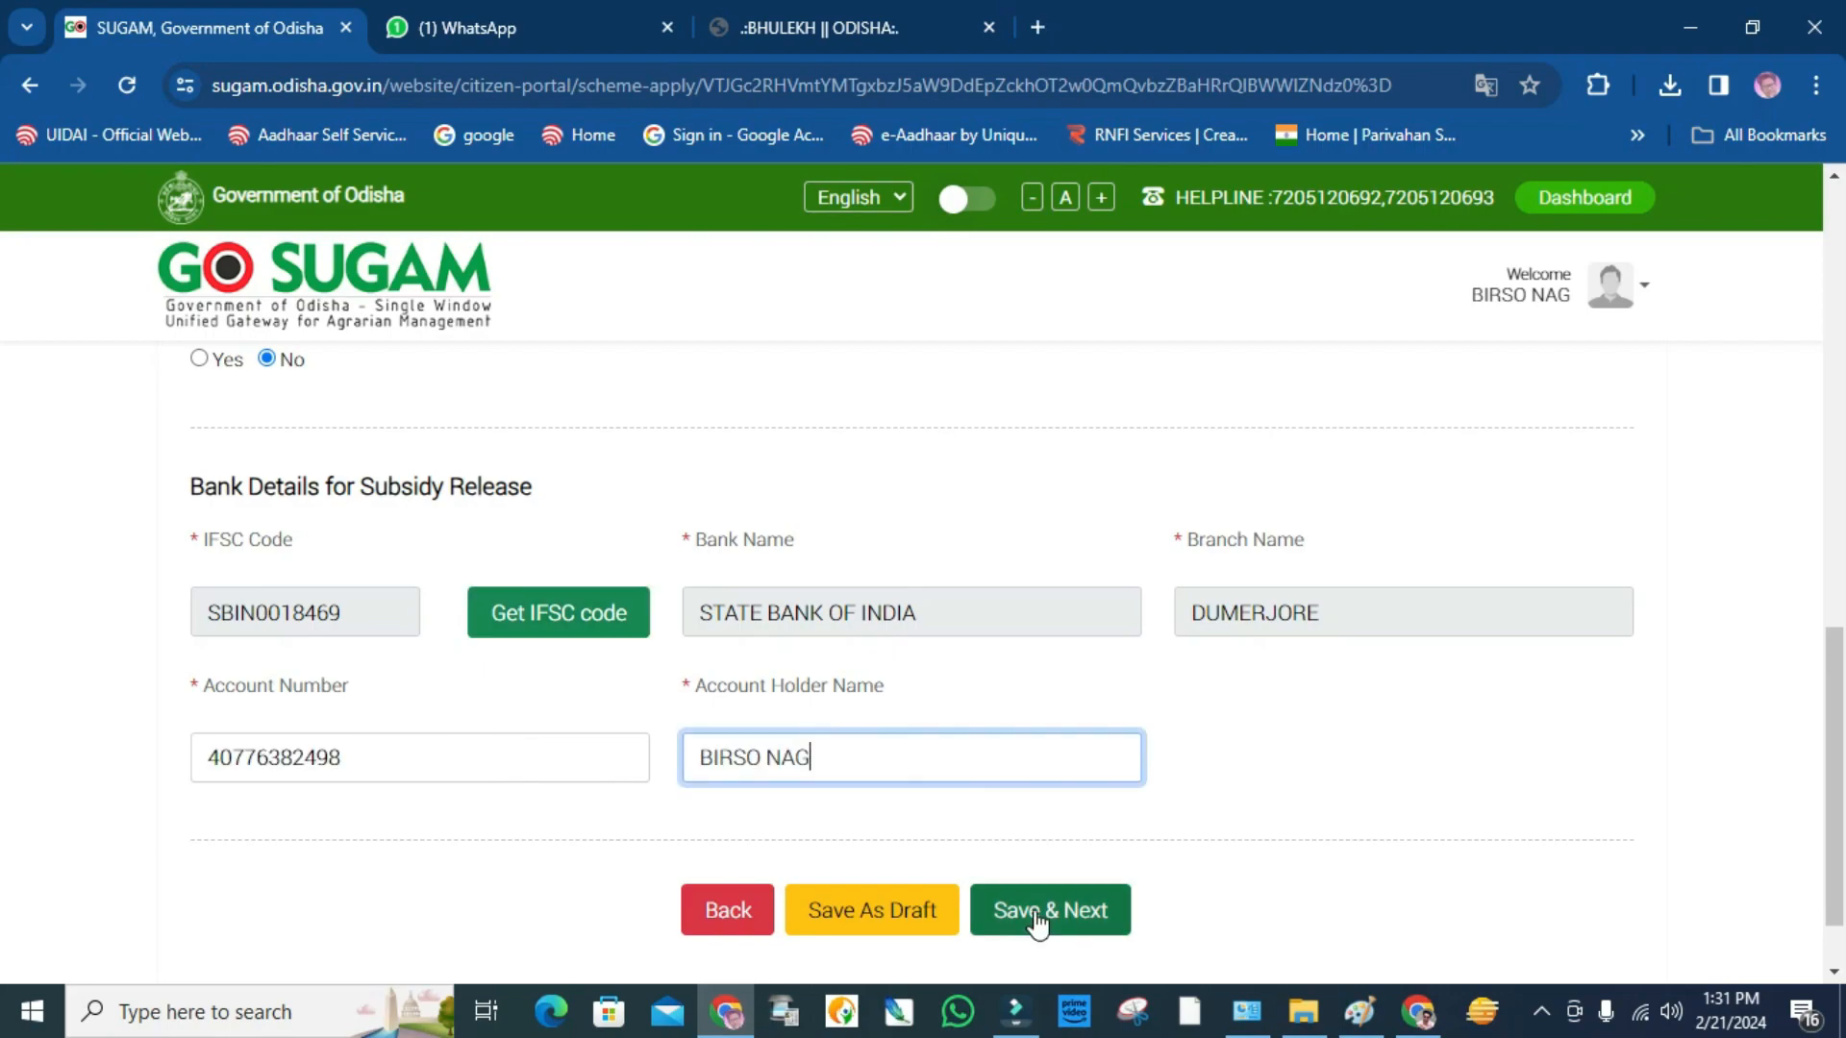
pyautogui.click(1036, 921)
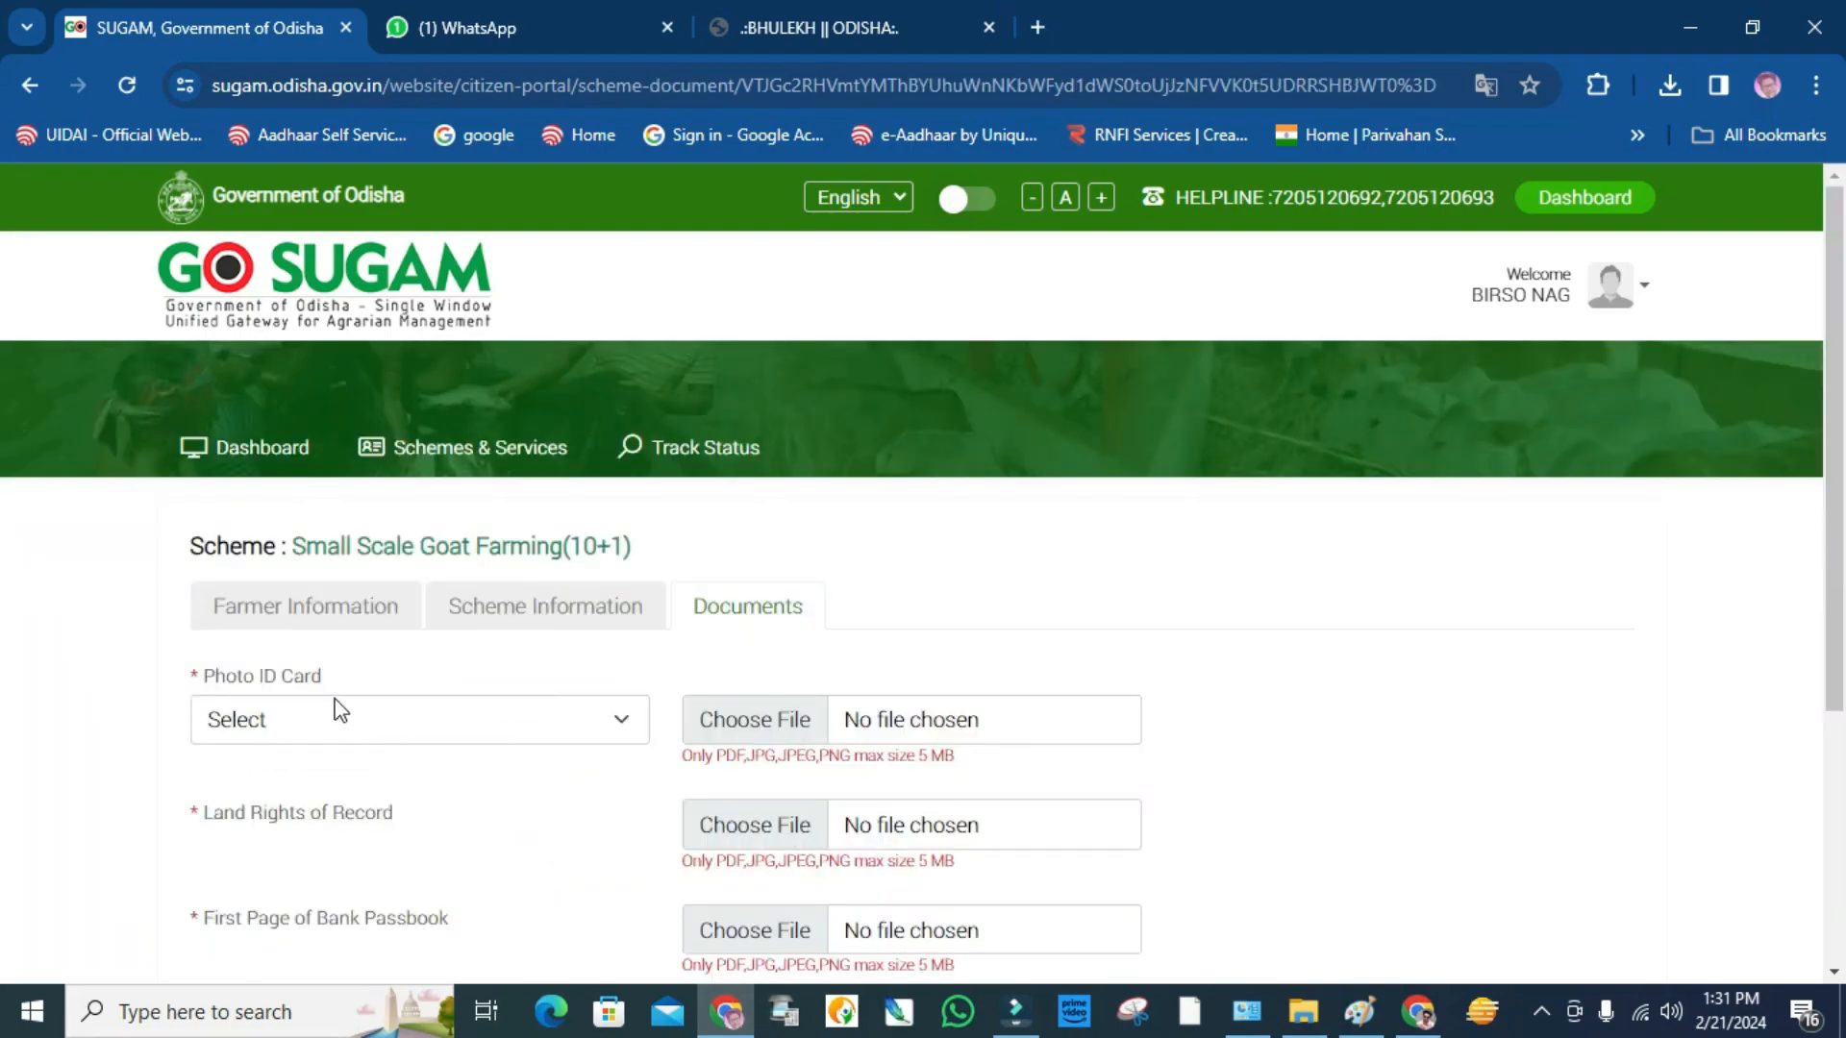
# Select Aadhaar Card as the photo ID, attach its PDF, and save to reach the preview
pyautogui.click(328, 721)
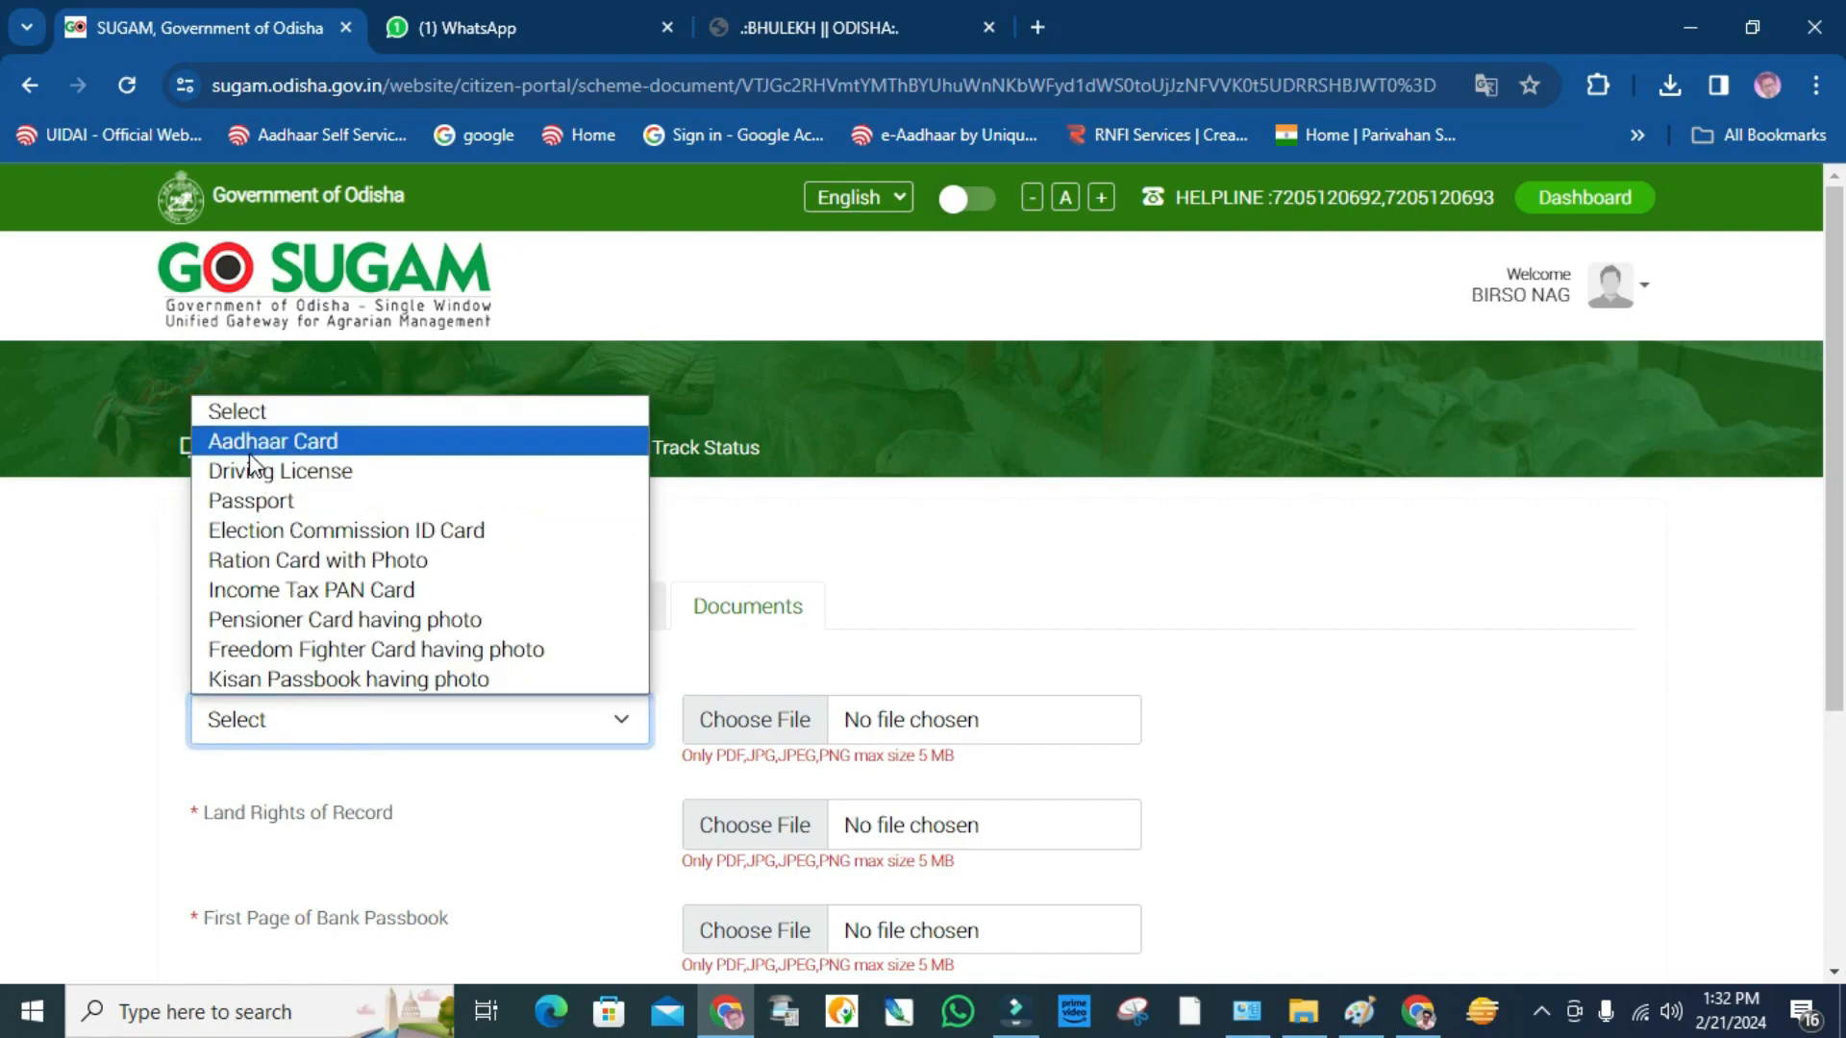
pyautogui.click(306, 449)
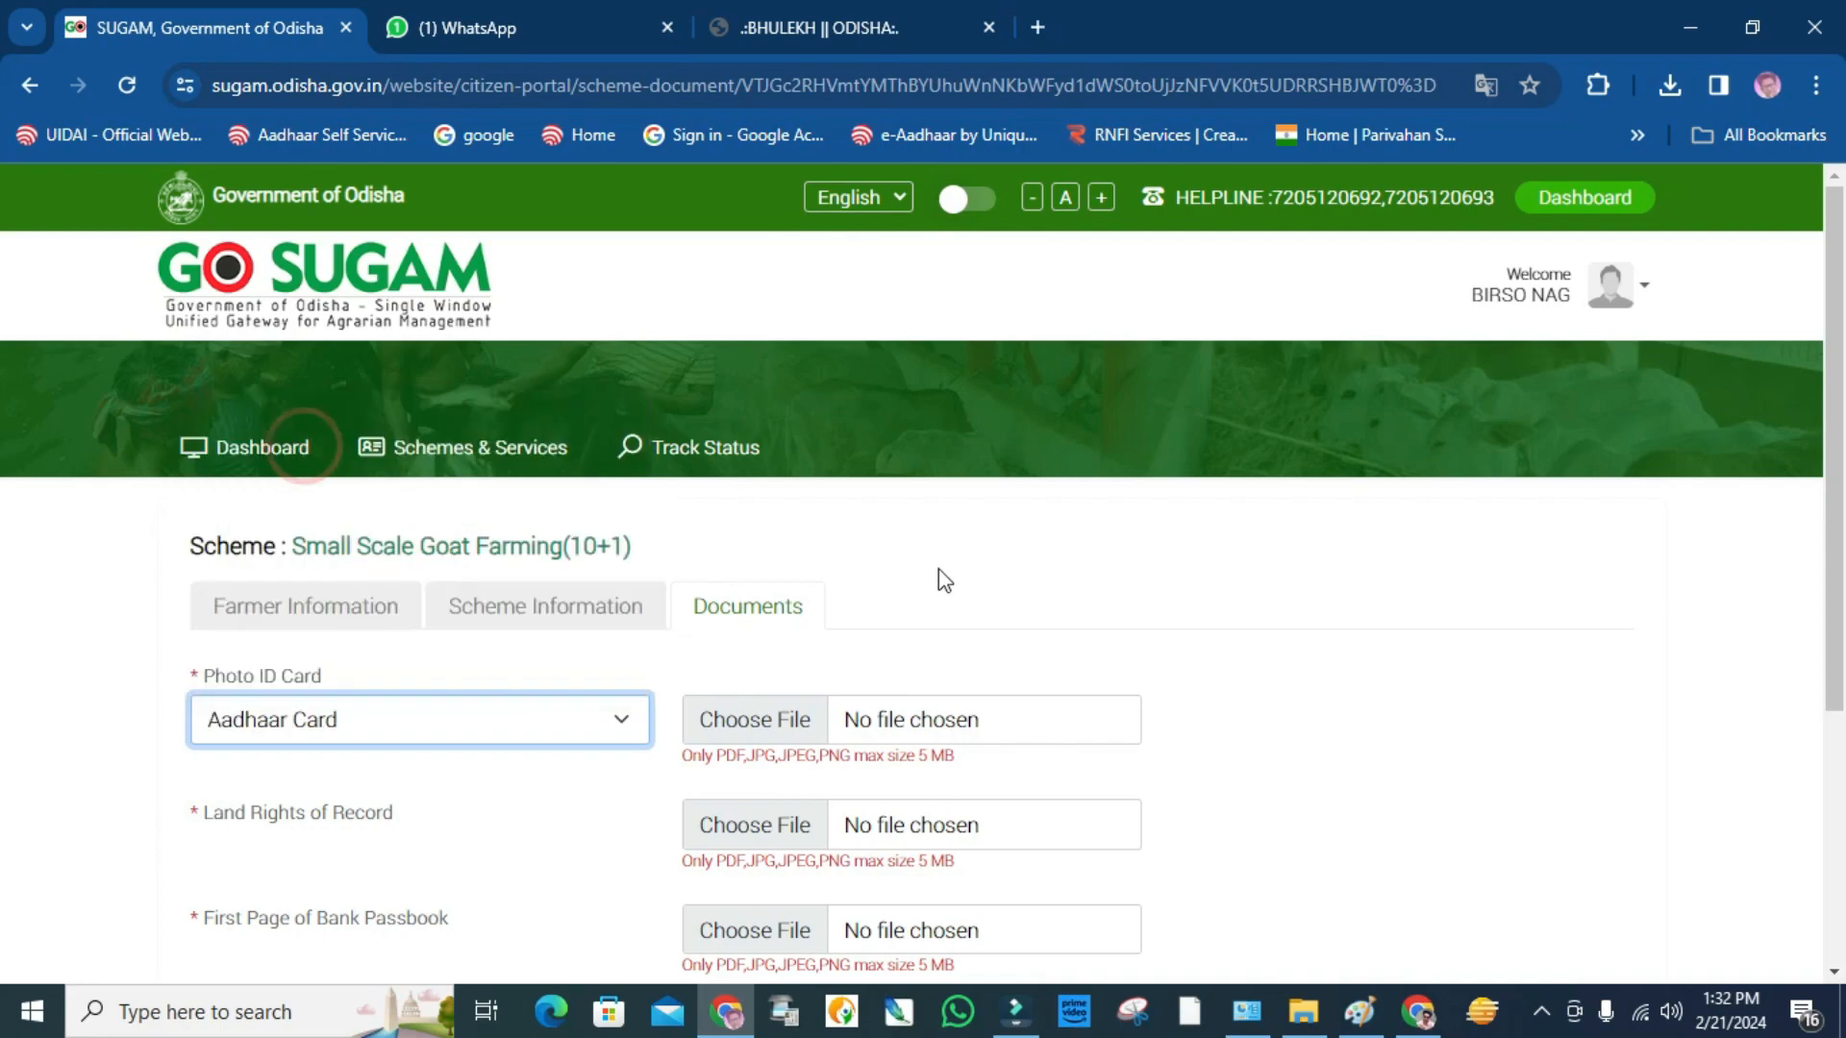
pyautogui.click(883, 726)
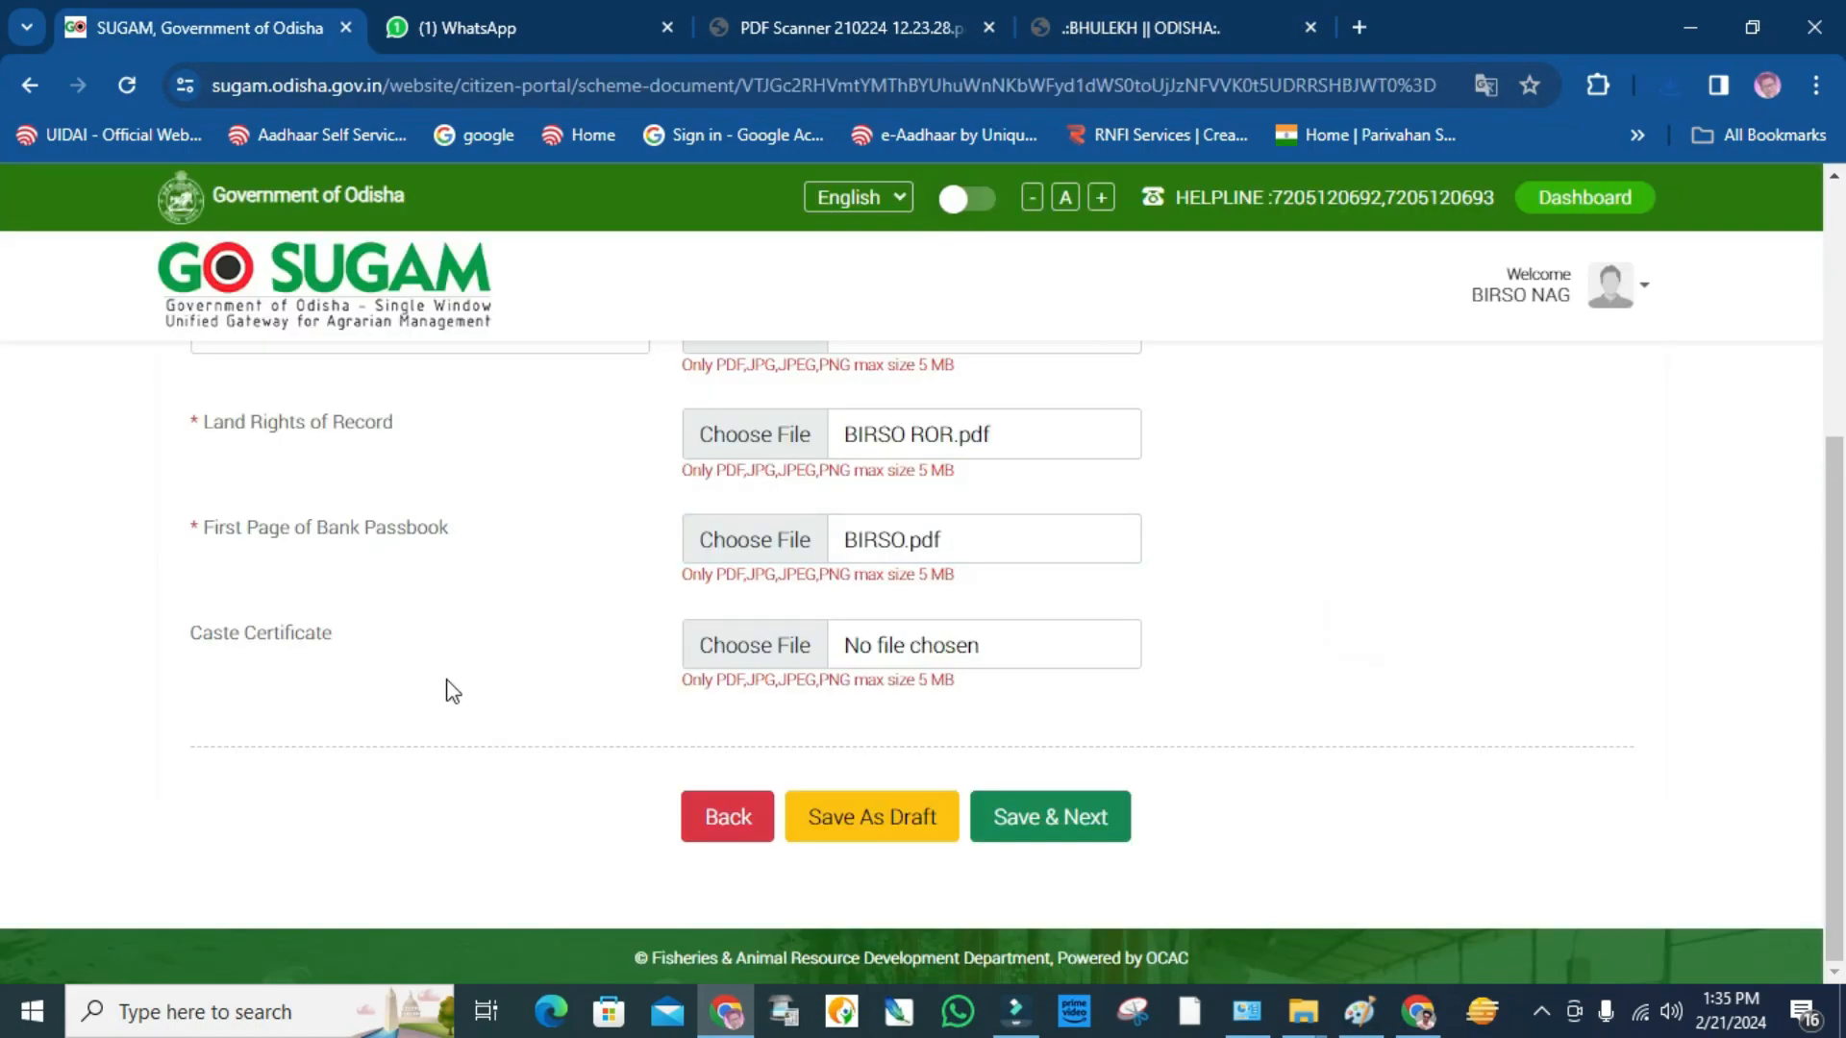
pyautogui.click(446, 680)
pyautogui.click(1058, 819)
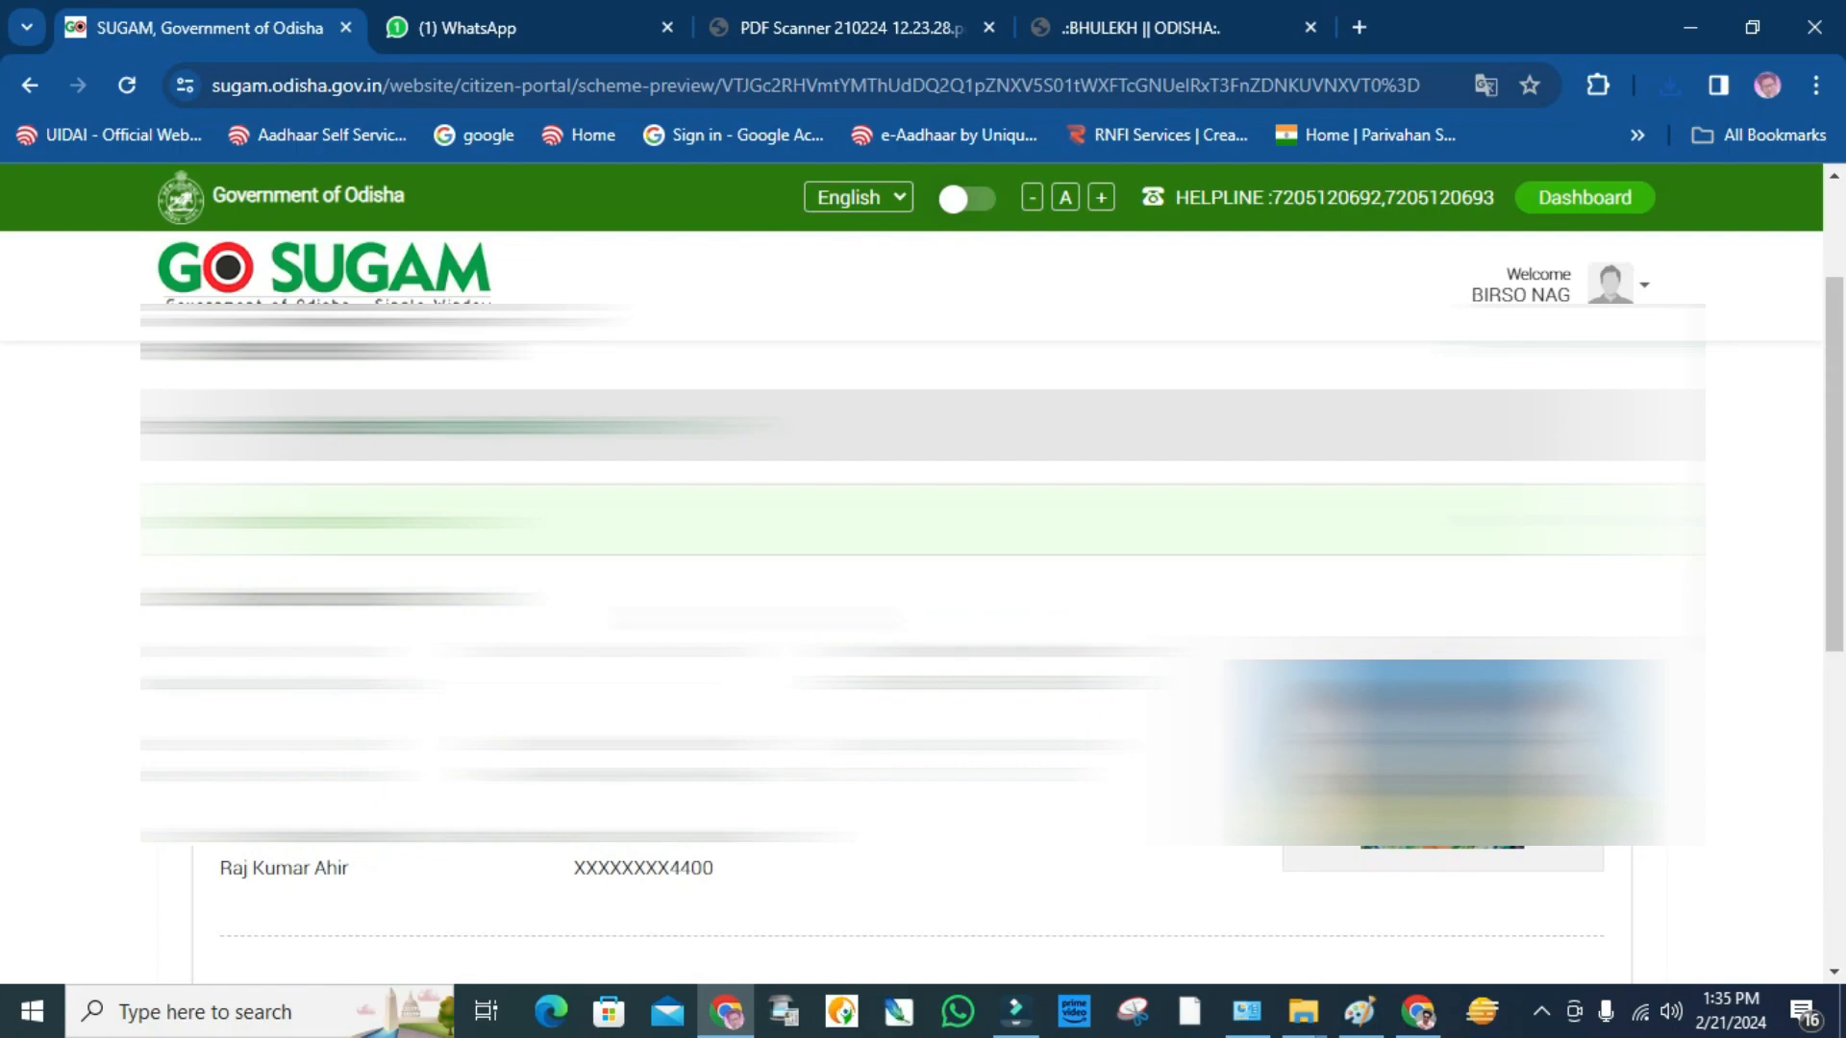
# Tick the truthfulness declaration, review Scheme Information and Documents, and submit the goat farming application
pyautogui.scroll(-10, 375, 770)
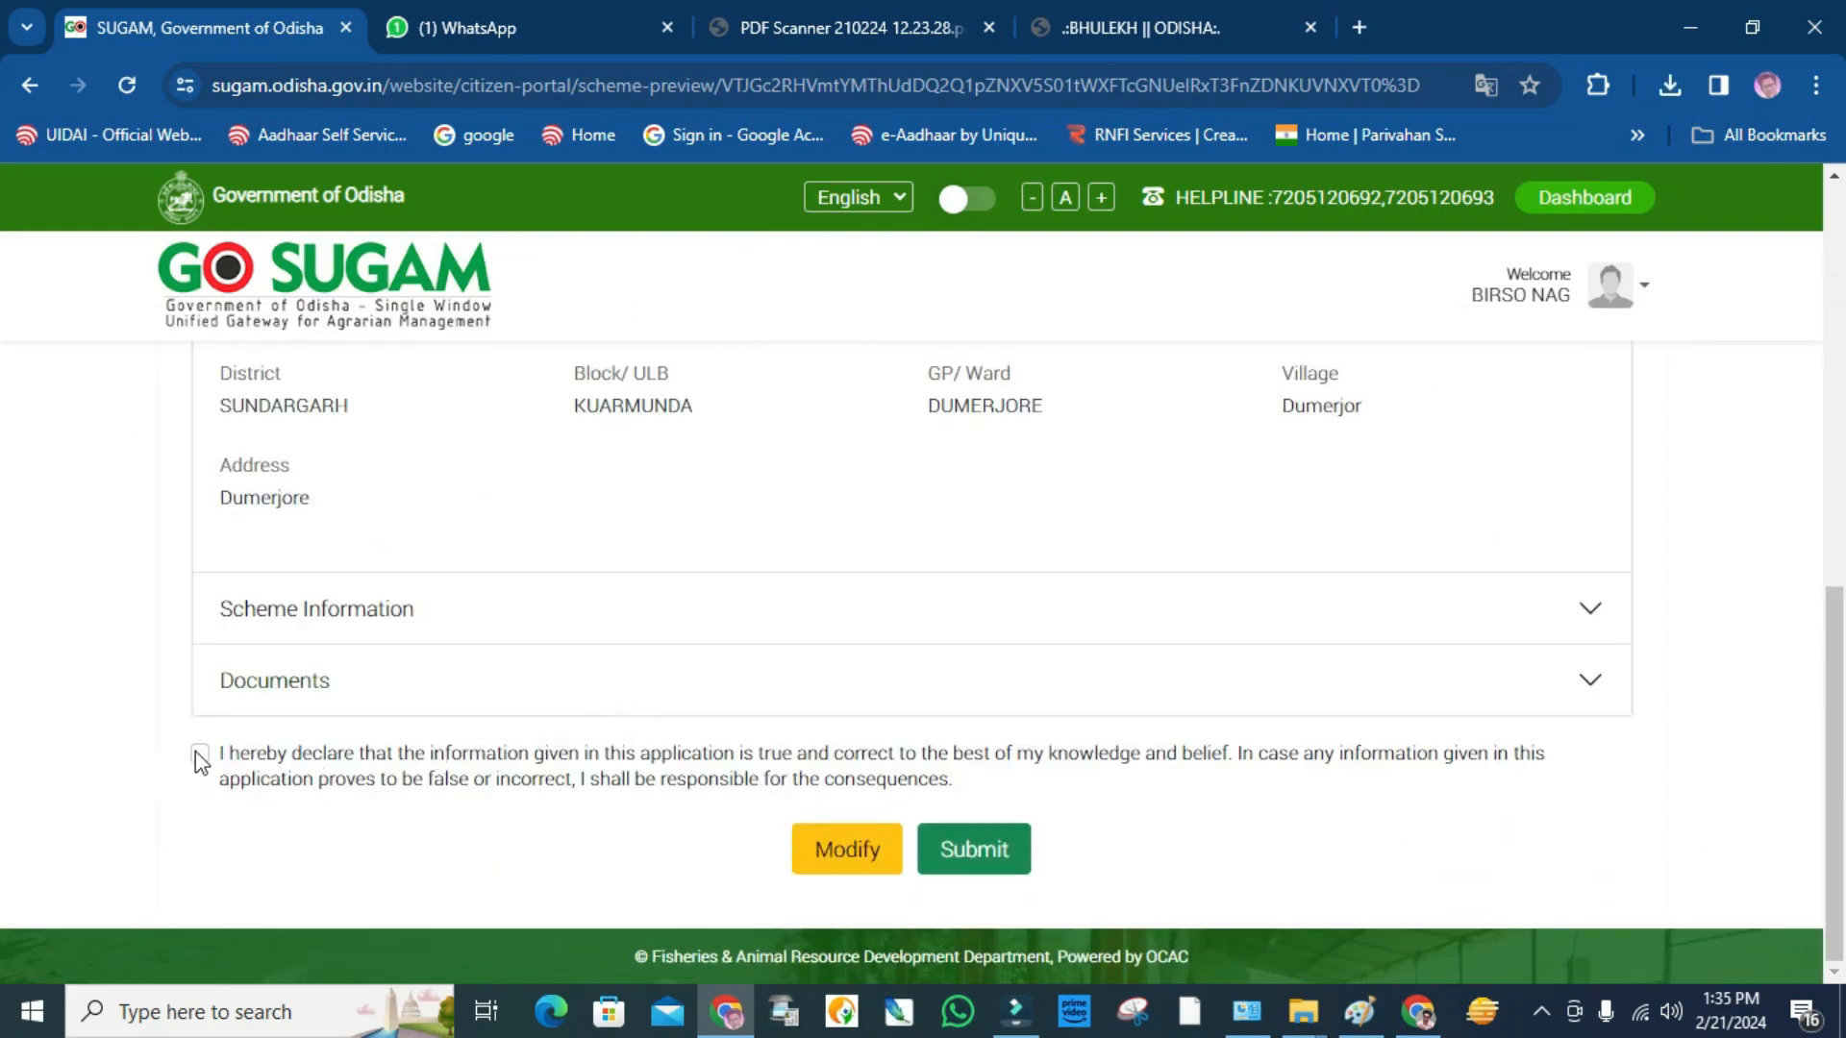
pyautogui.click(199, 755)
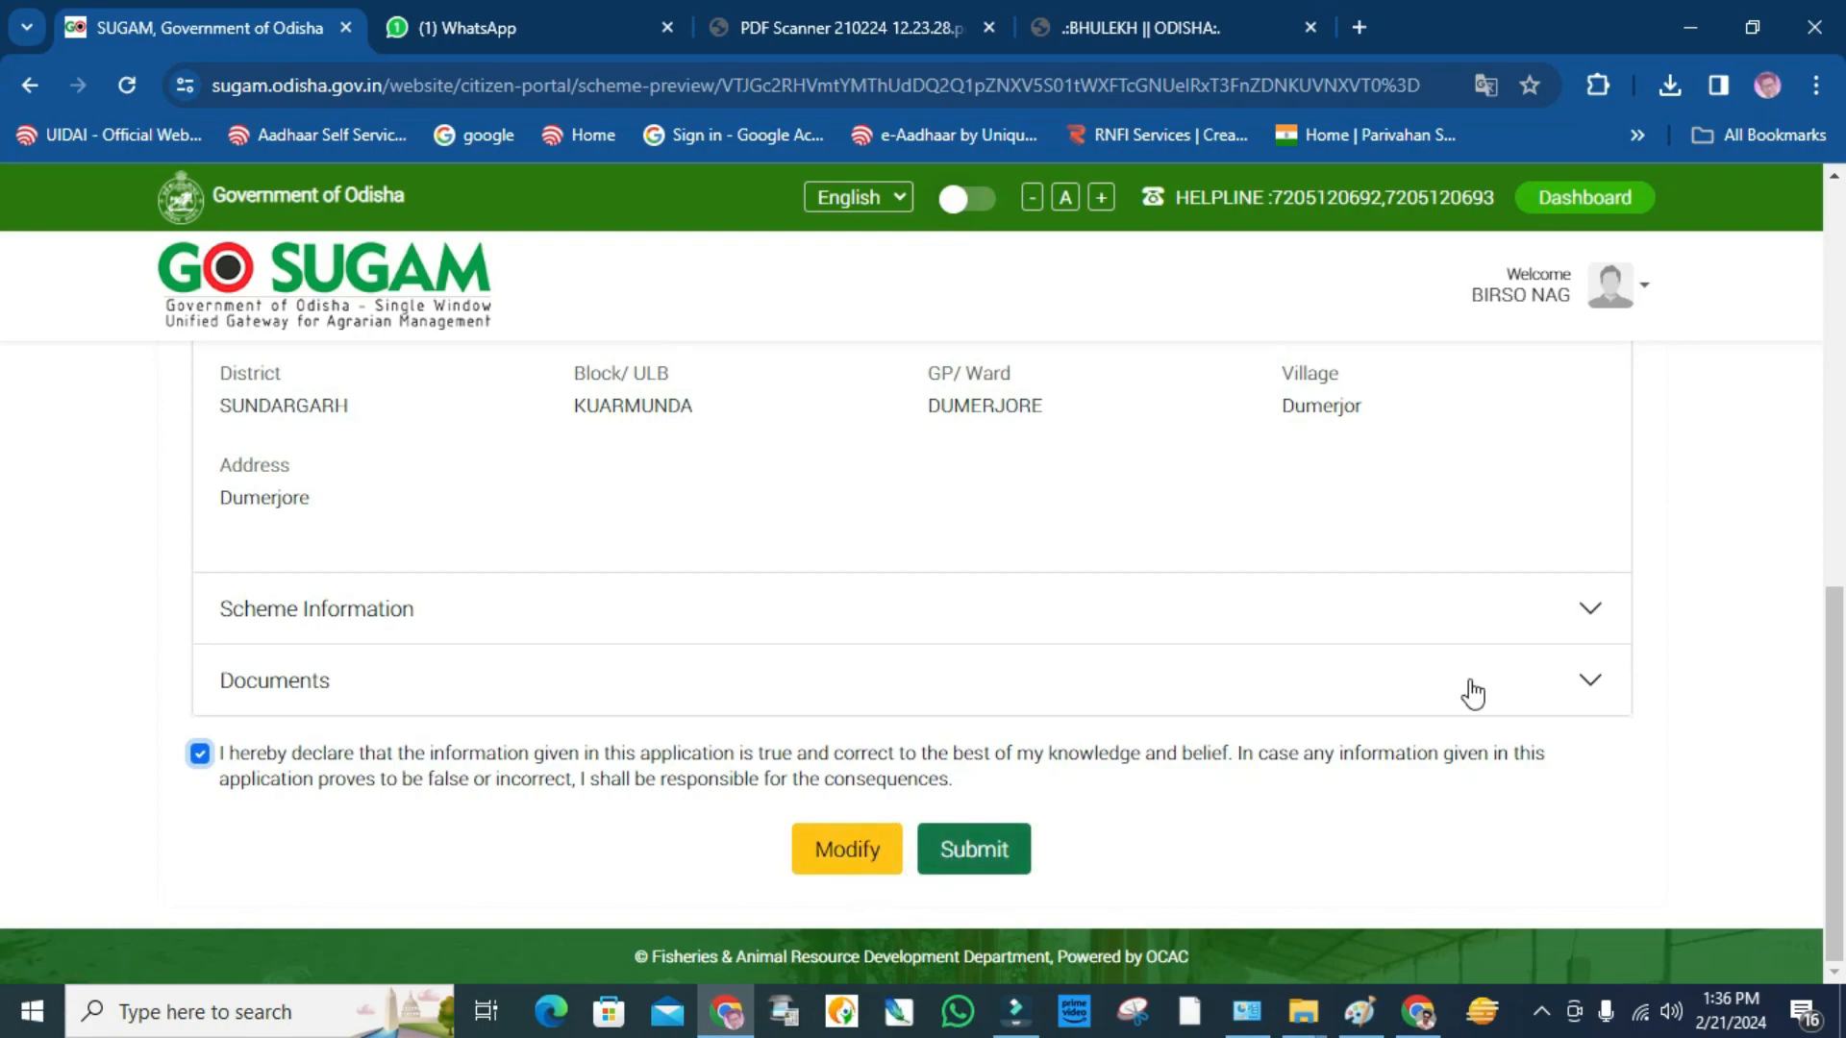
pyautogui.click(1590, 610)
pyautogui.scroll(-5, 1212, 813)
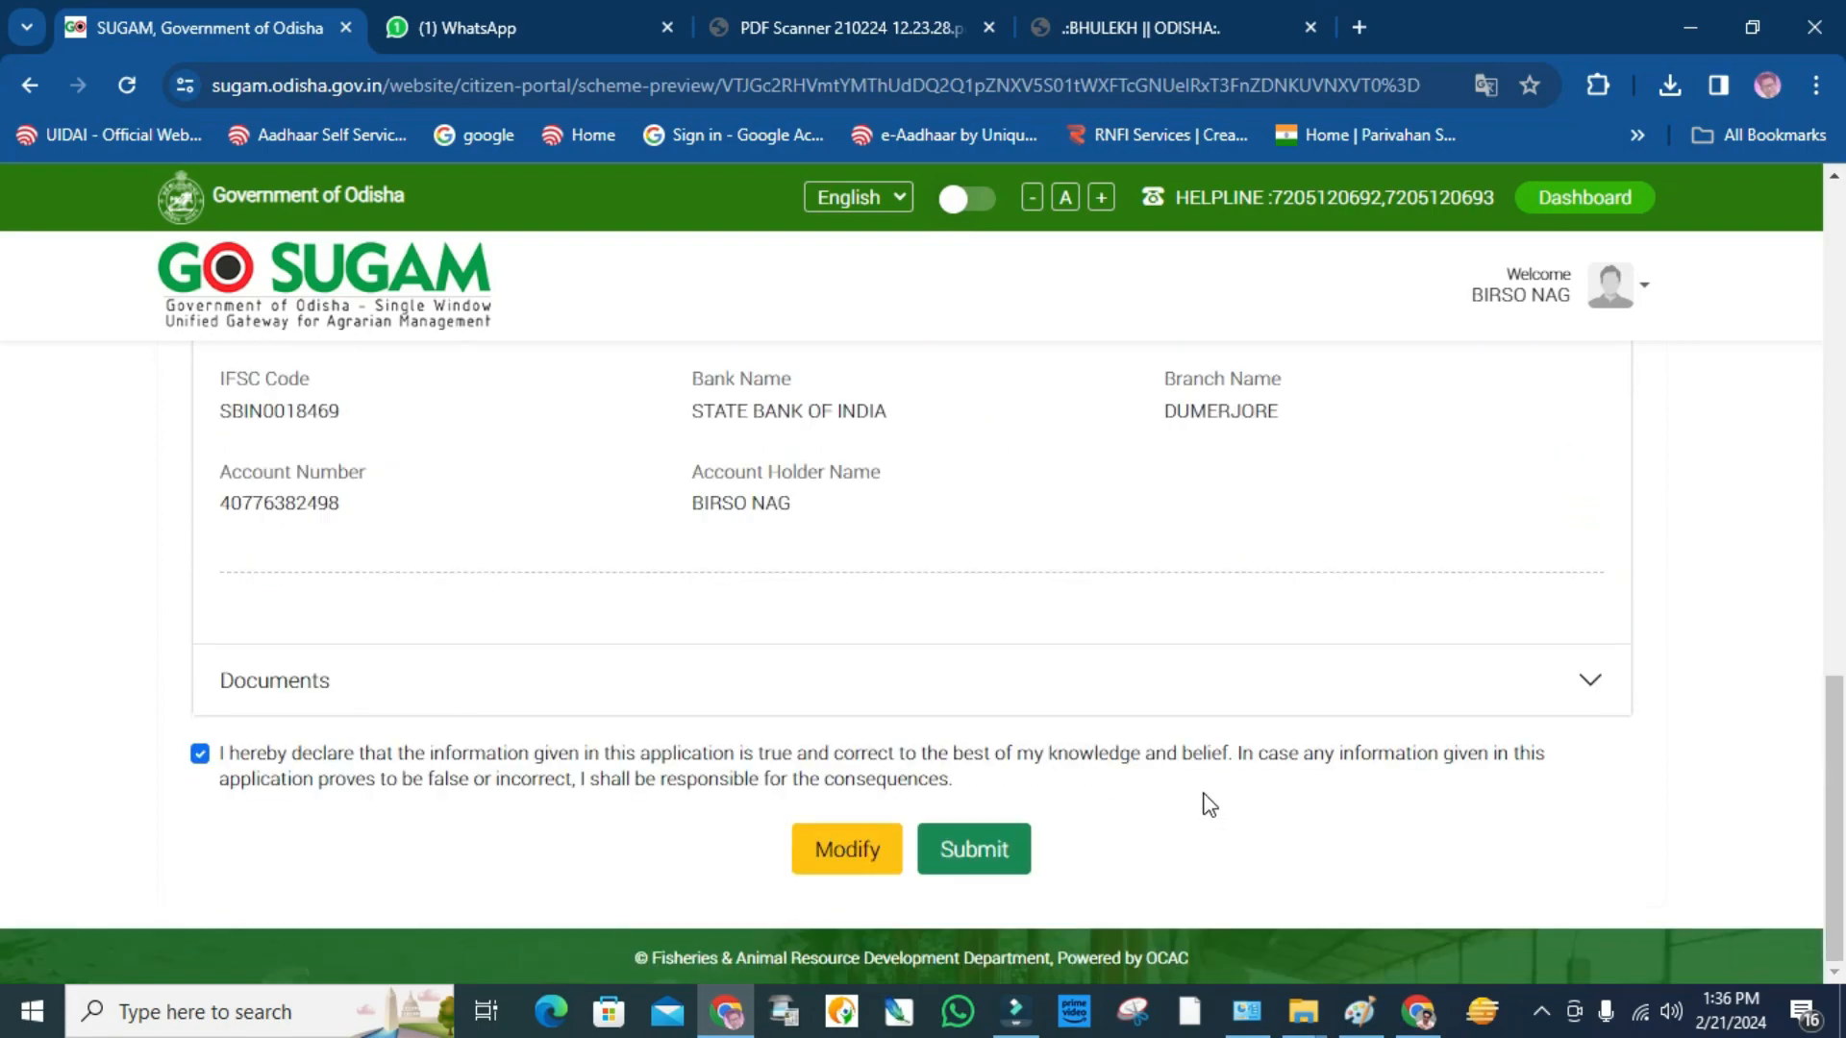
pyautogui.click(1589, 685)
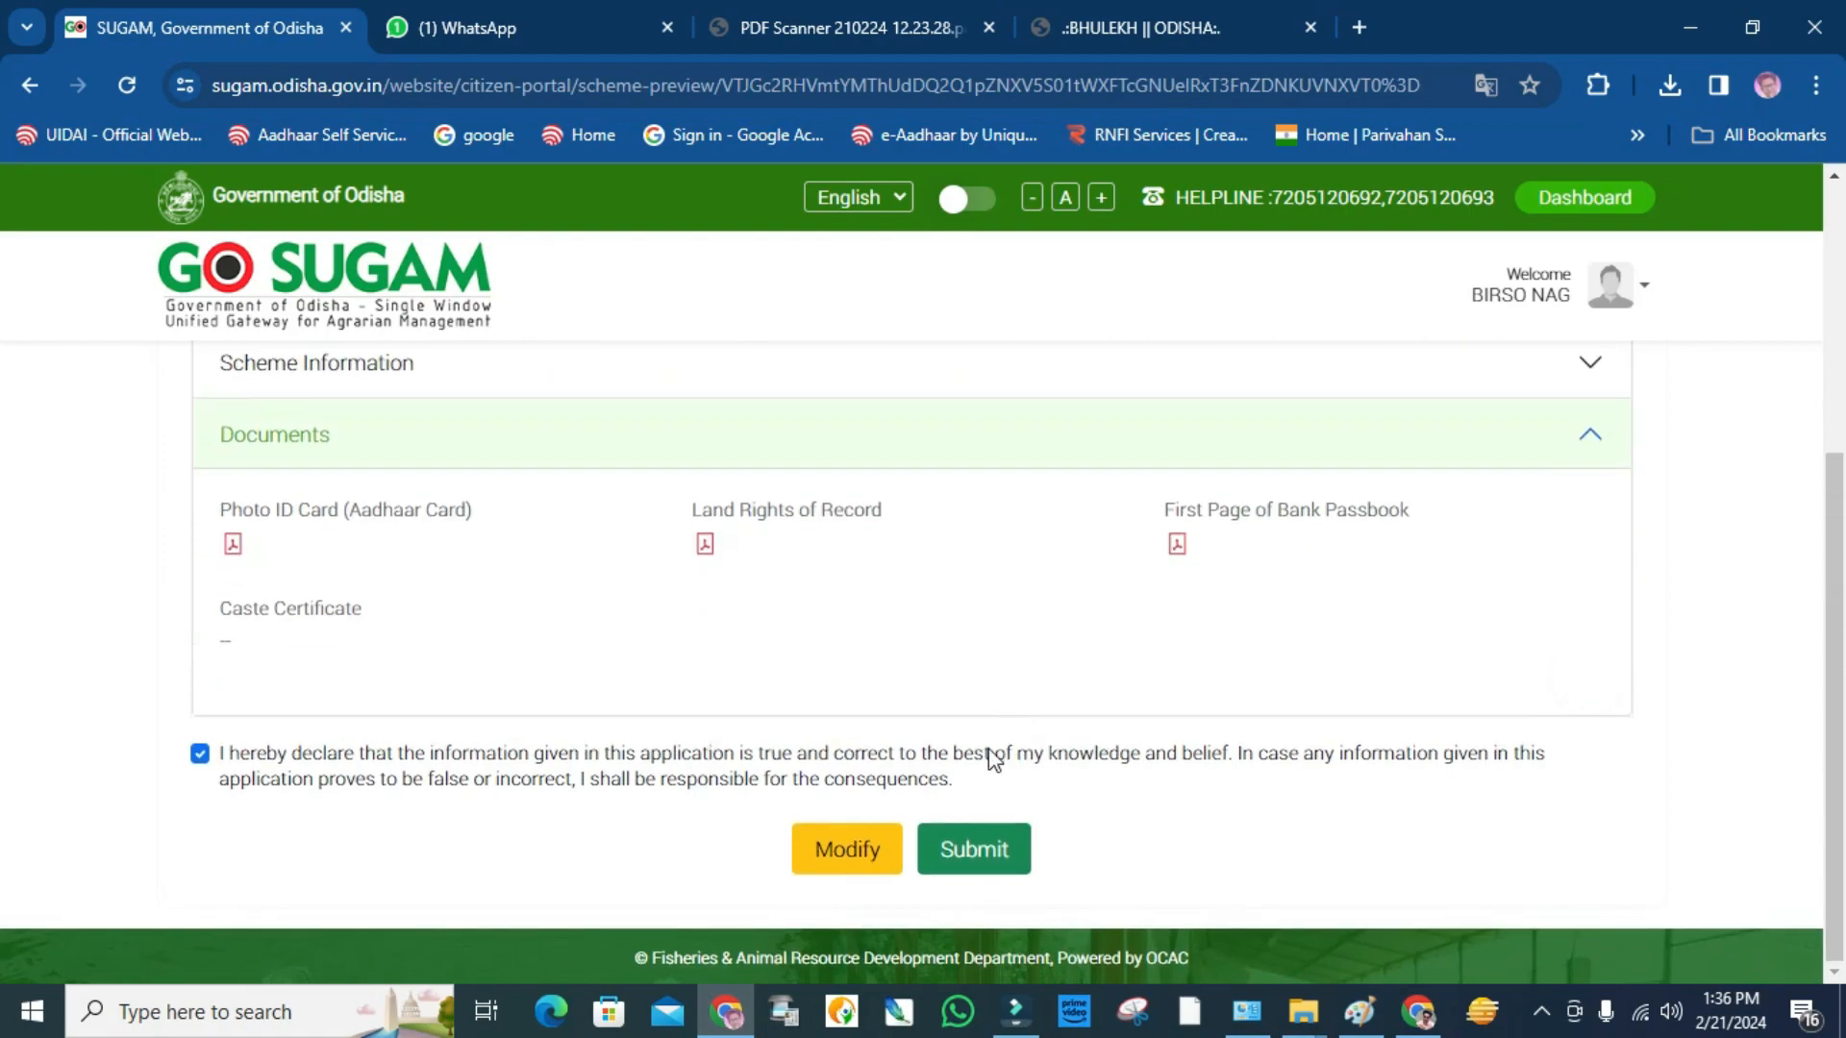
pyautogui.click(971, 849)
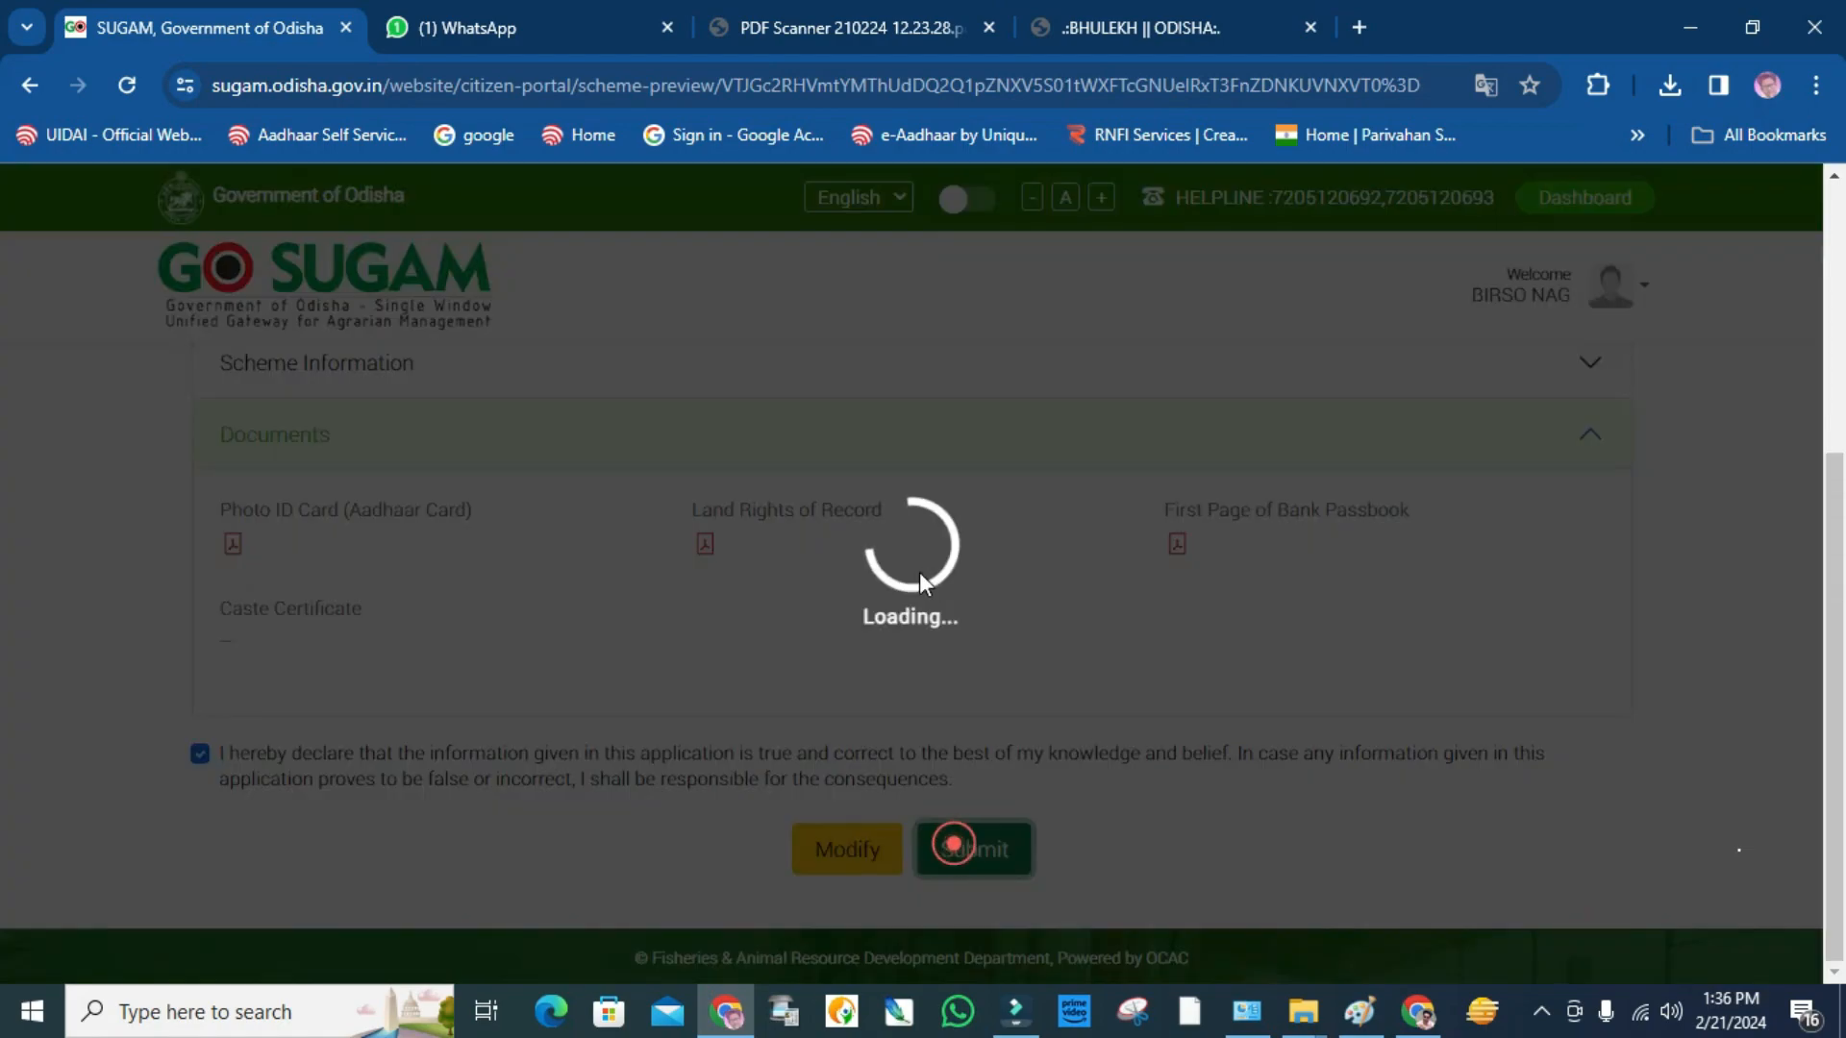
# Scroll through the Congratulations page to check the Application ID and acknowledgement details
pyautogui.scroll(-3, 920, 574)
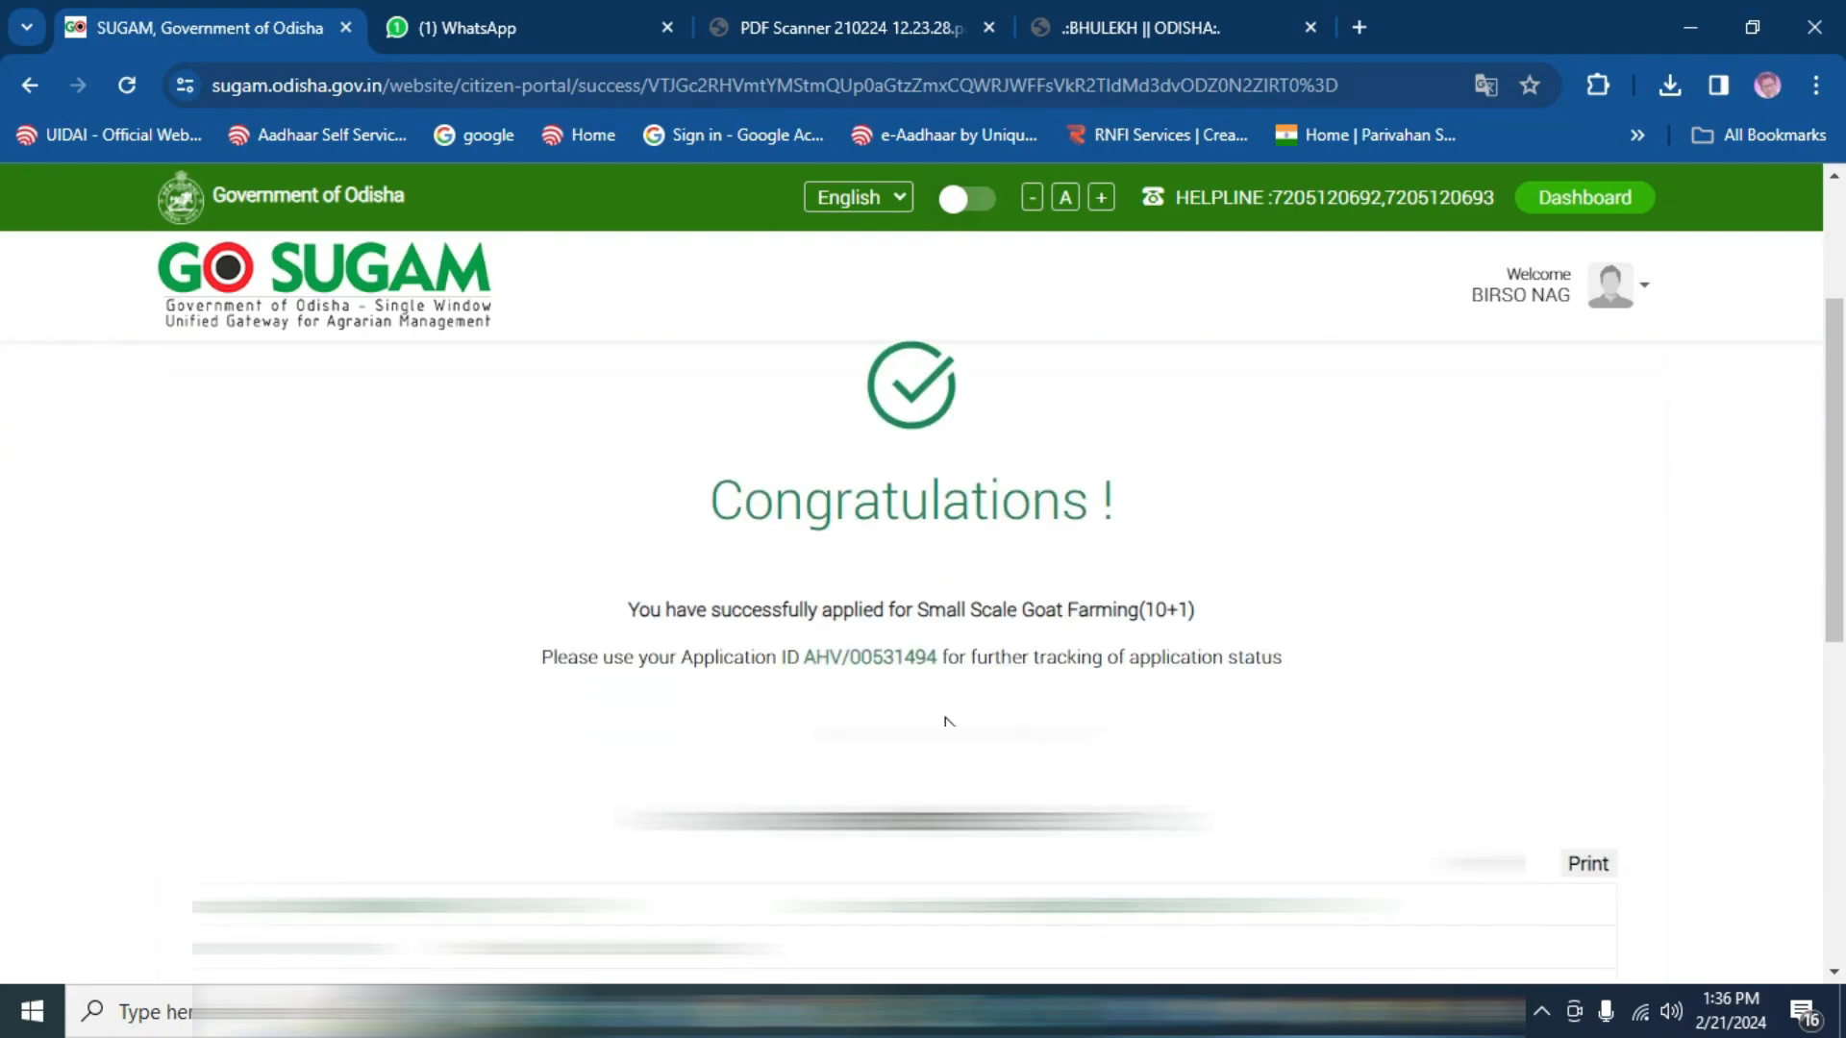
pyautogui.scroll(-7, 947, 721)
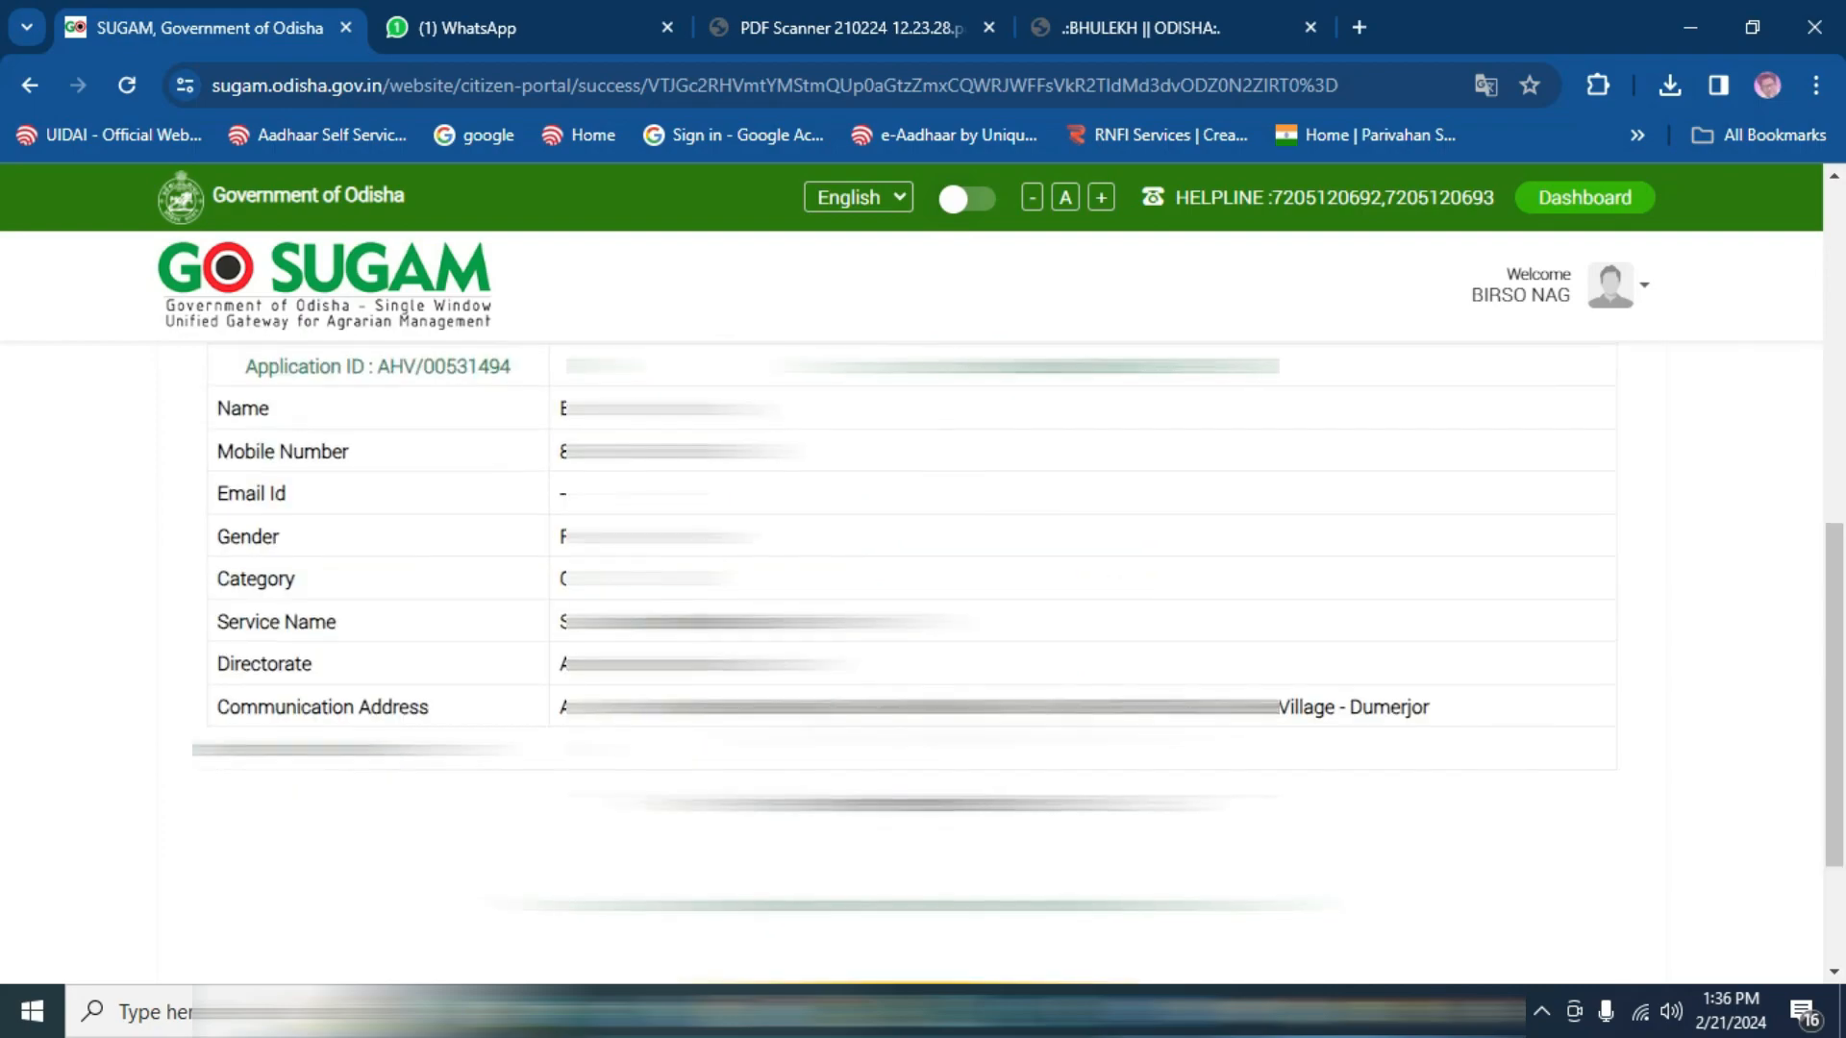
pyautogui.scroll(5, 914, 663)
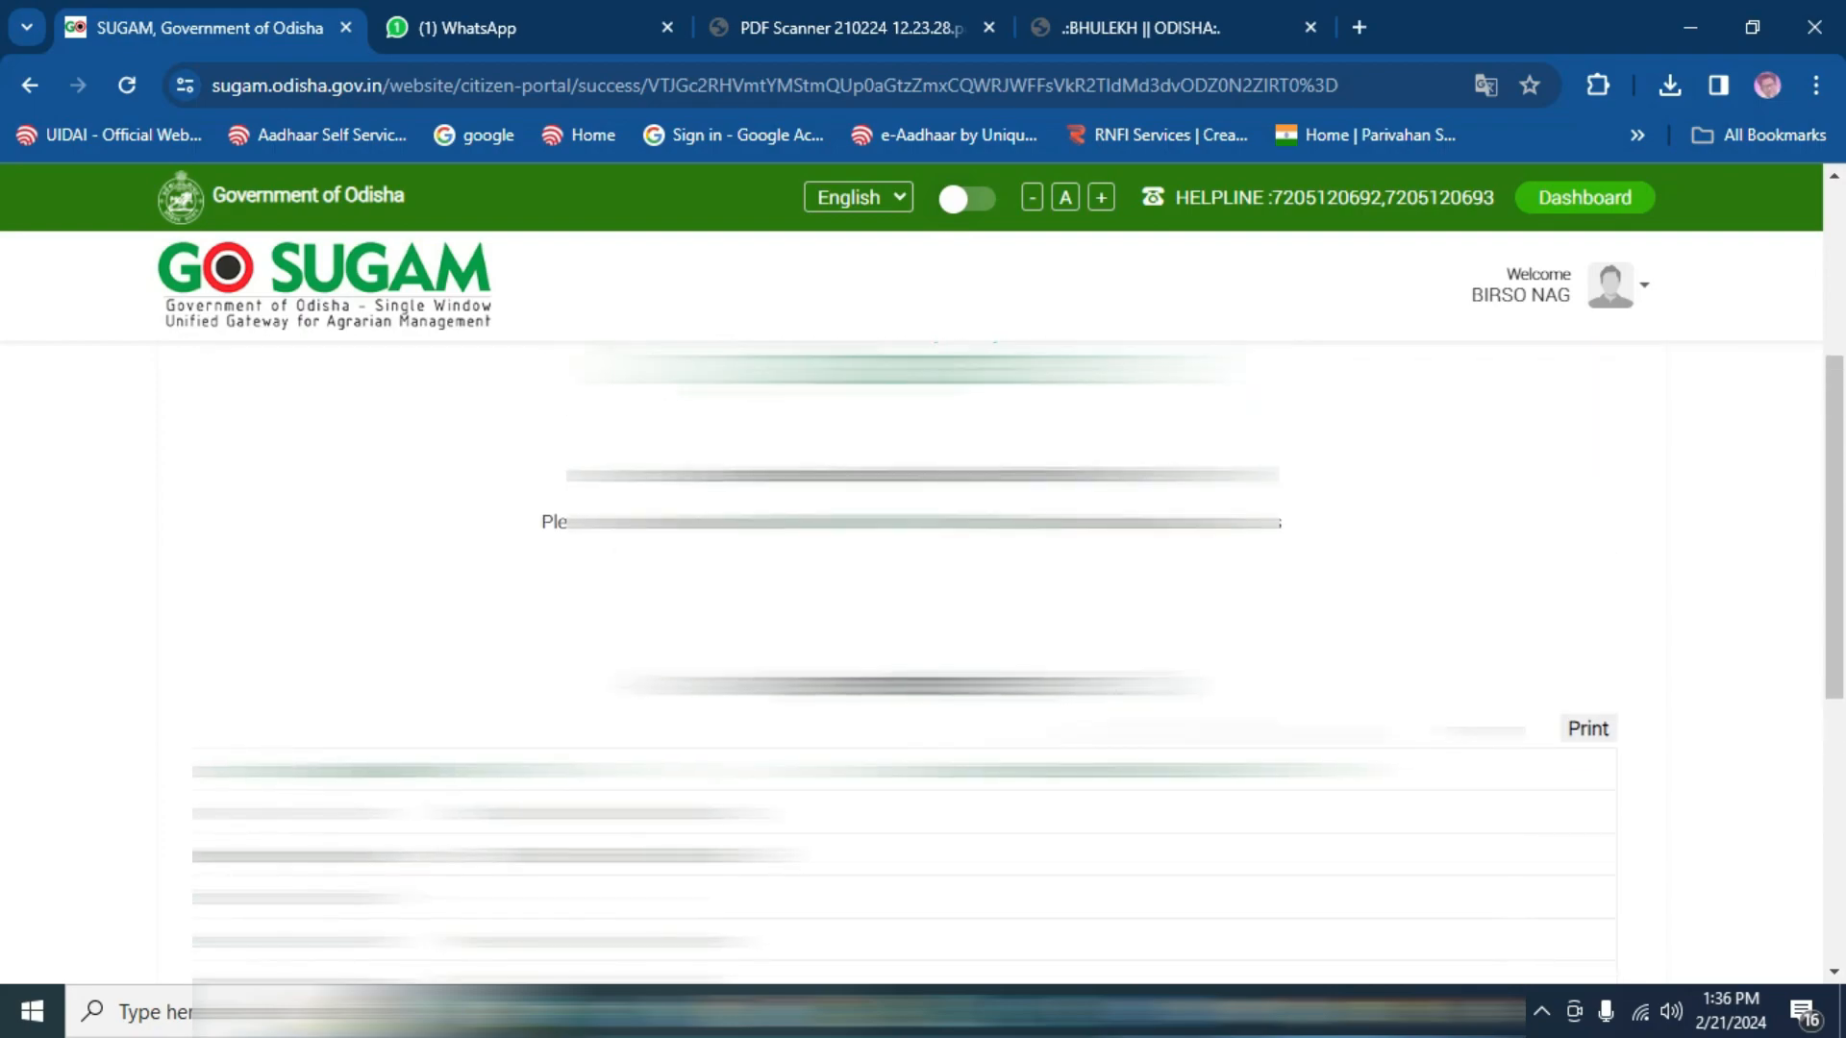